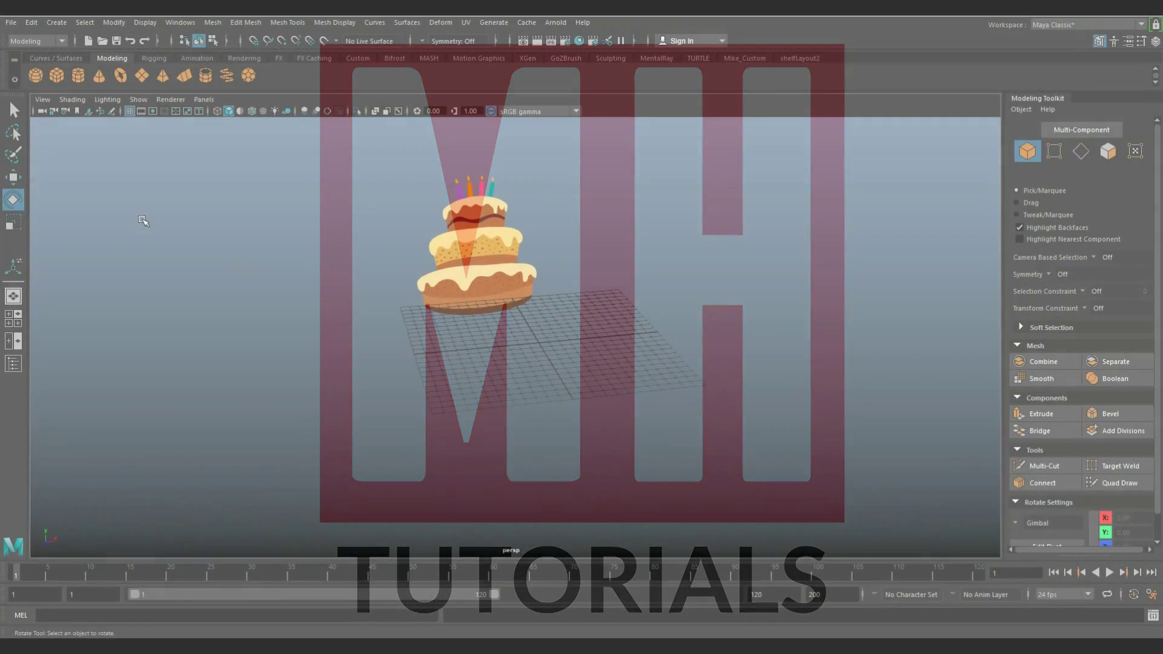
Add a polygon cylinder, scale it up evenly and flatten its height.
left_click(78, 75)
scroll(553, 346, "up", 3)
scroll(553, 346, "up", 2)
key("r")
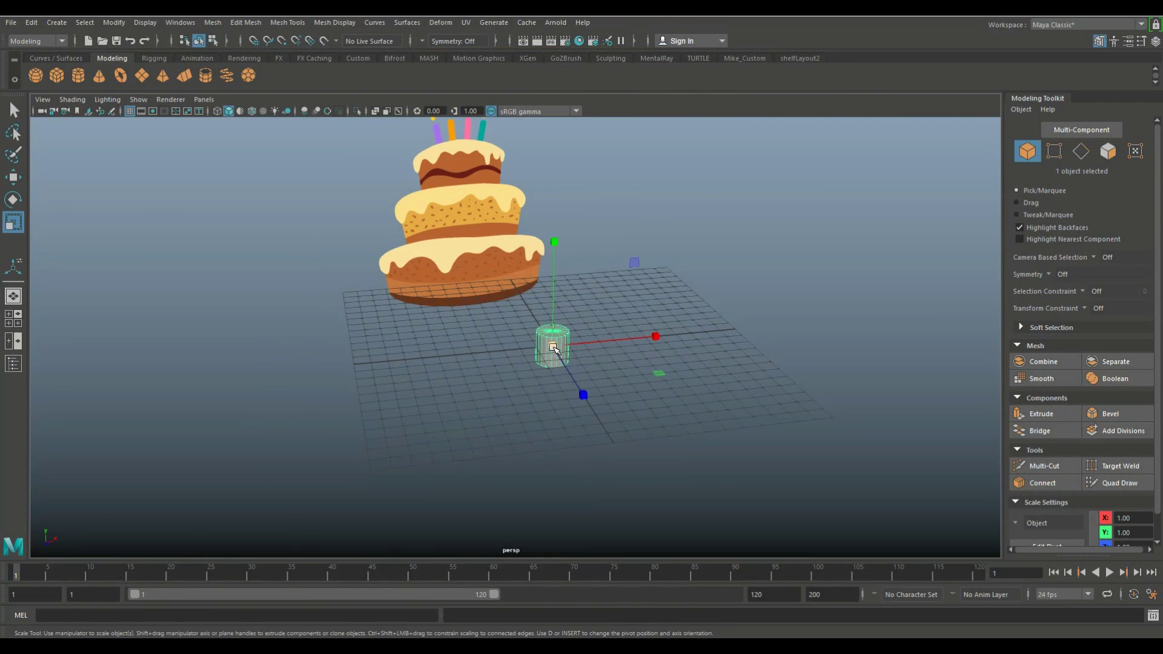
left_click_drag(552, 346, 833, 338)
left_click_drag(554, 242, 608, 333)
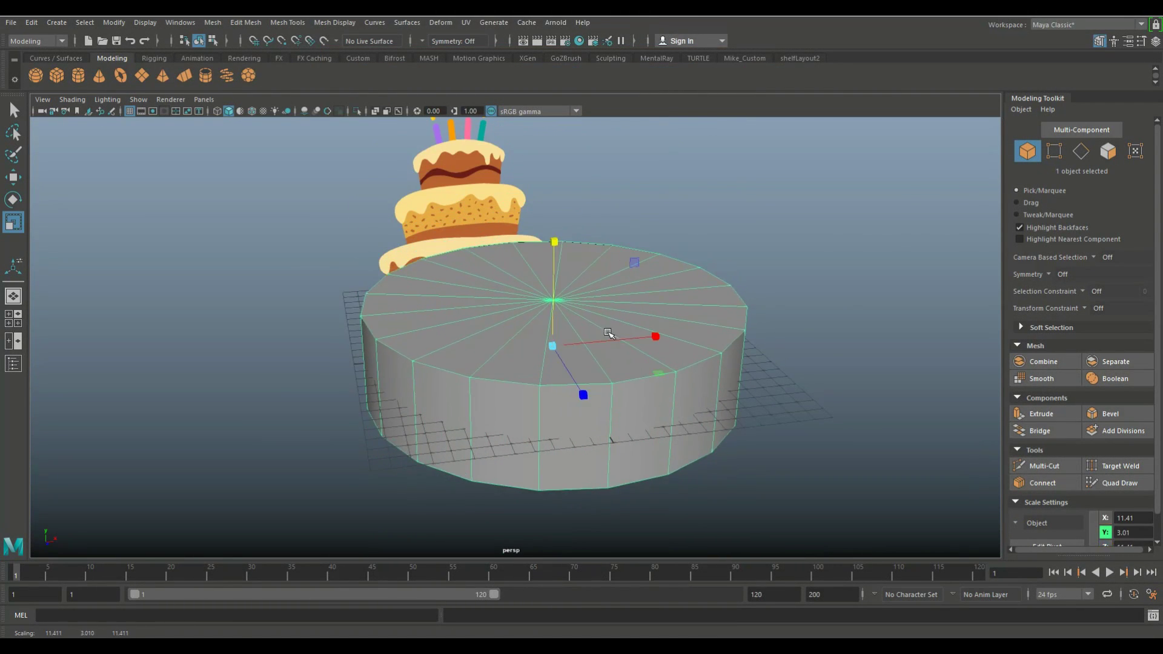
In front view, lower the cylinder onto the reference's bottom tier and match its height.
left_click(12, 328)
key("space")
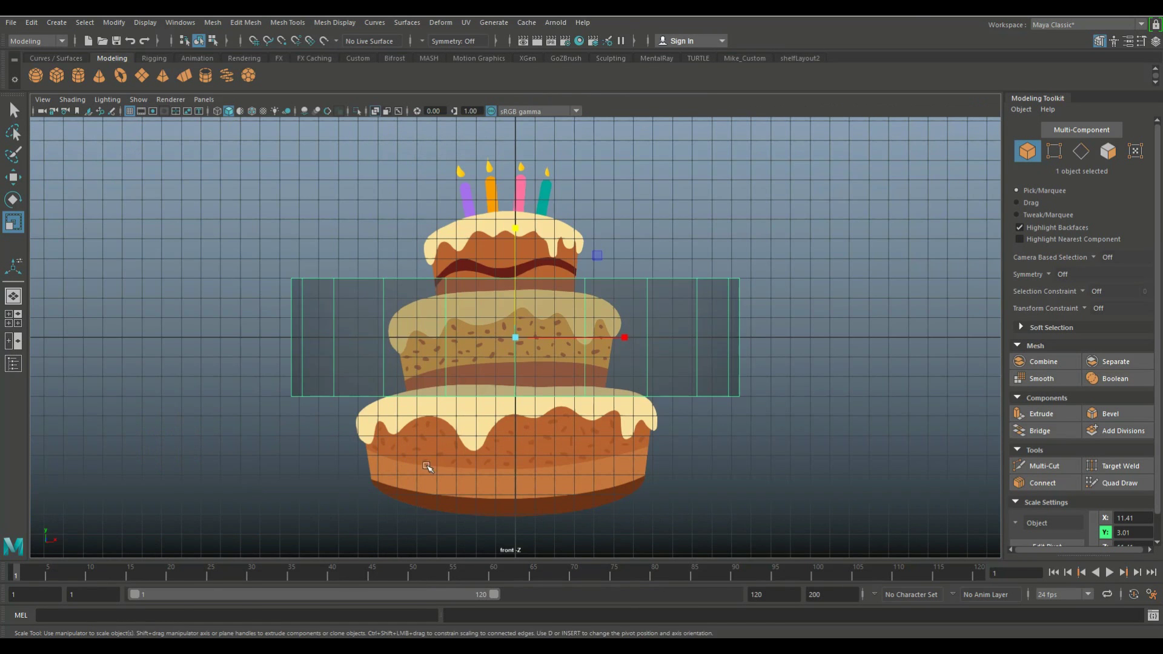
key("w")
mouse_move(516, 299)
left_mouse_down()
mouse_move(516, 410)
mouse_move(409, 474)
left_mouse_up()
key("r")
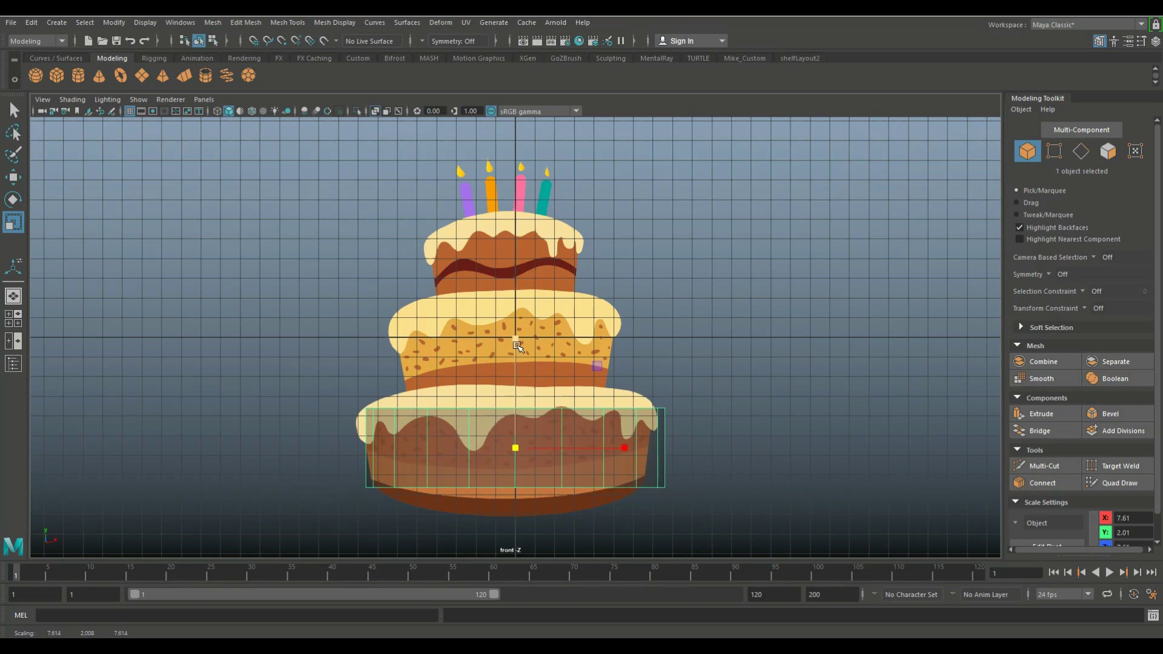
left_click_drag(516, 346, 516, 330)
Set the cylinder's Subdivisions Axis to 30 and activate Multi-Cut.
left_click(12, 316)
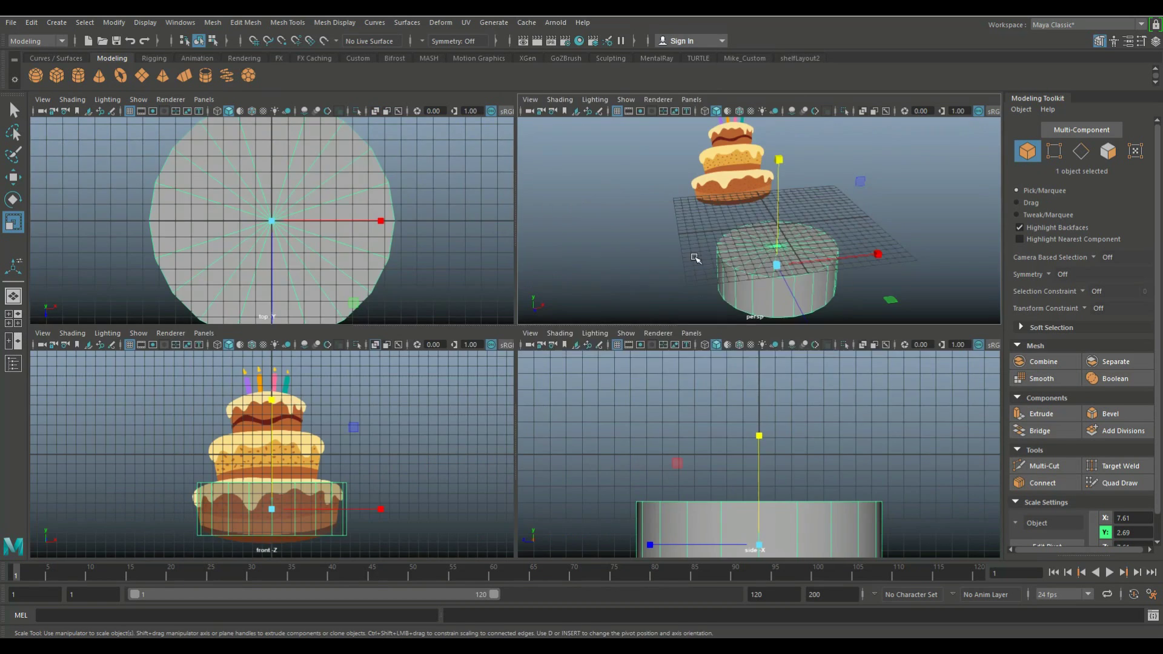
key("space")
mouse_move(695, 259)
left_mouse_down("alt")
mouse_move(735, 400)
mouse_move(758, 377)
left_mouse_up("alt")
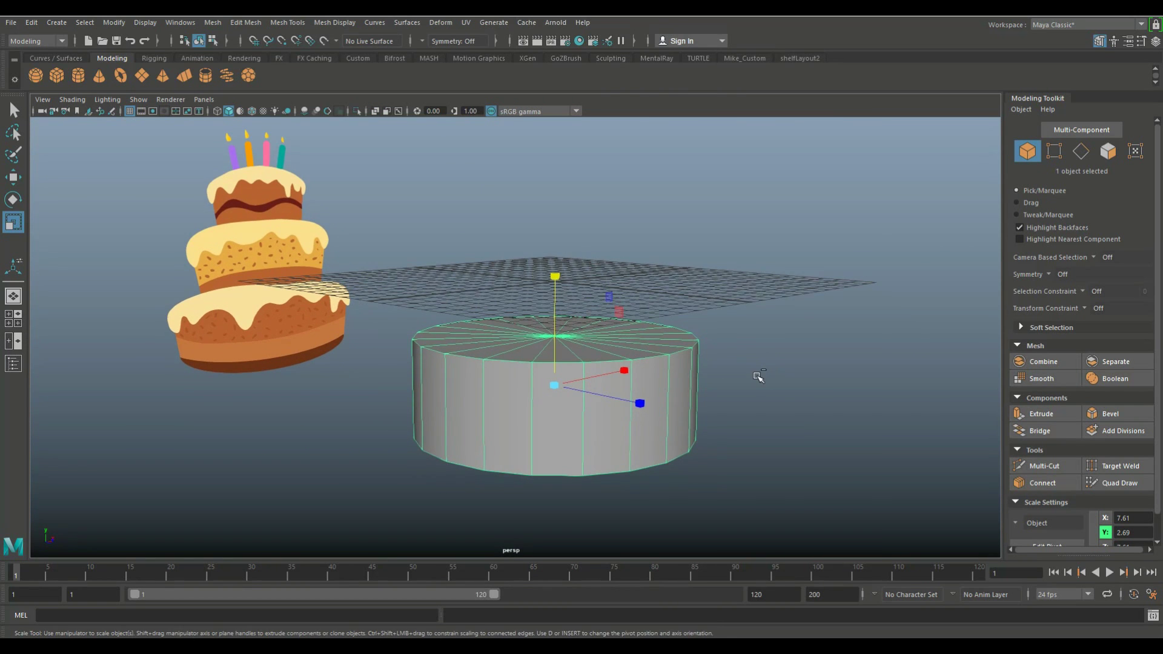
key("ctrl+a")
left_click(1031, 131)
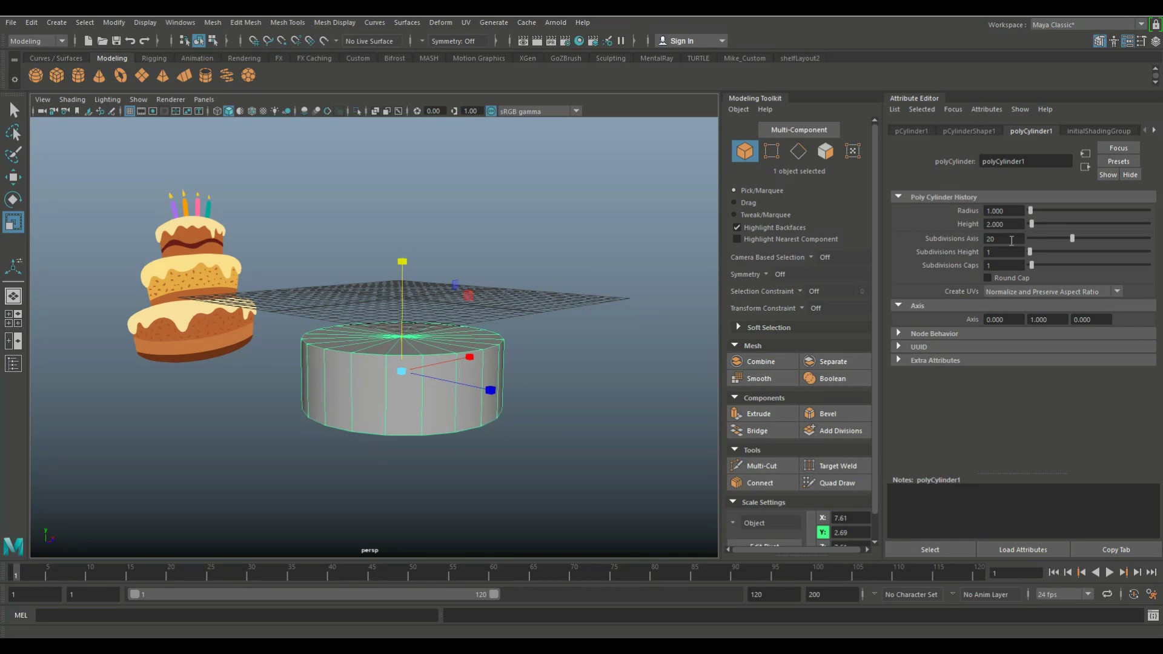
type("30")
key("Return")
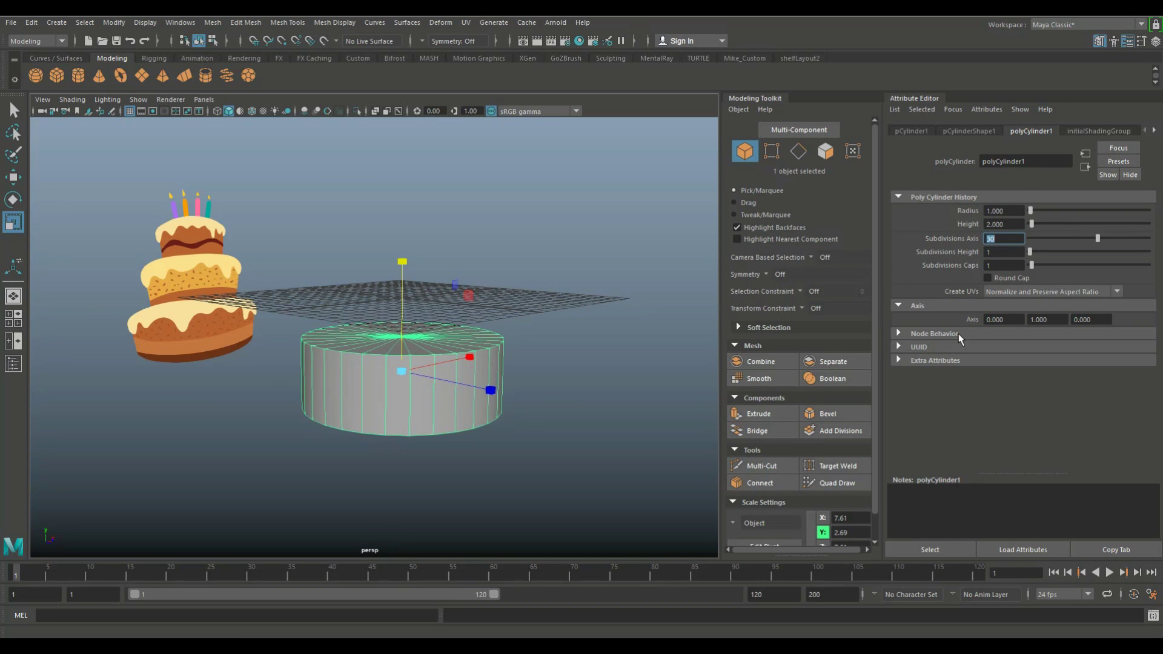
left_click(1128, 41)
left_click(1042, 467)
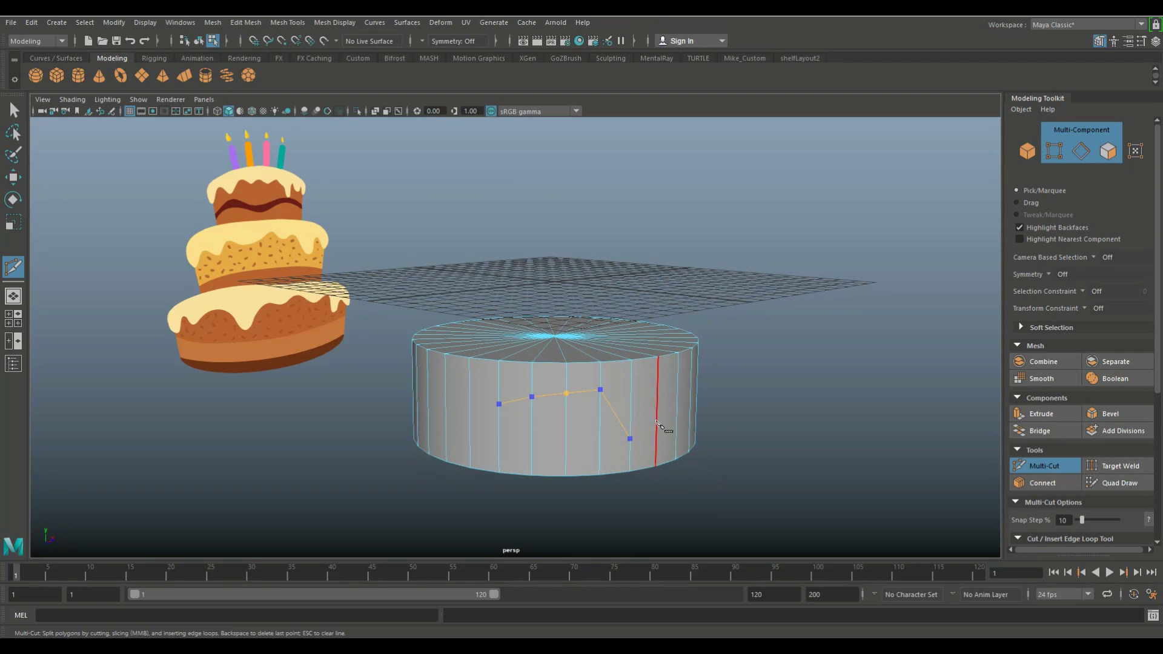
Trace a high-low zigzag Multi-Cut around the cylinder's upper side, orbiting as needed, and commit it.
left_click_drag(740, 414, 603, 432, "alt")
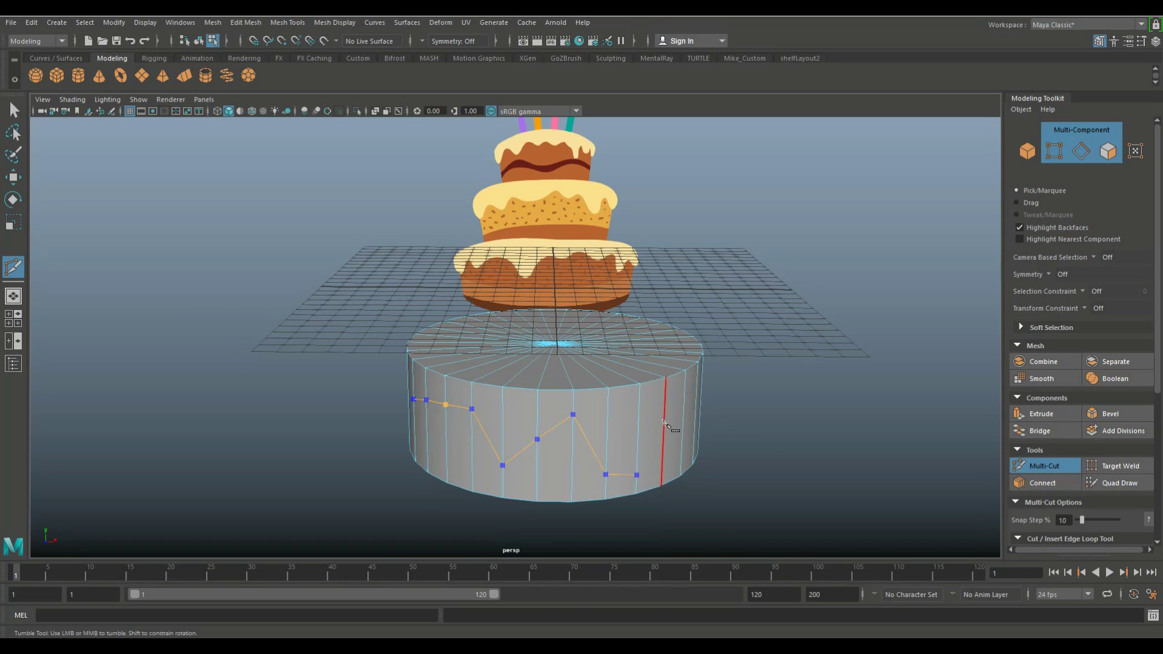
left_click_drag(664, 424, 583, 444, "alt")
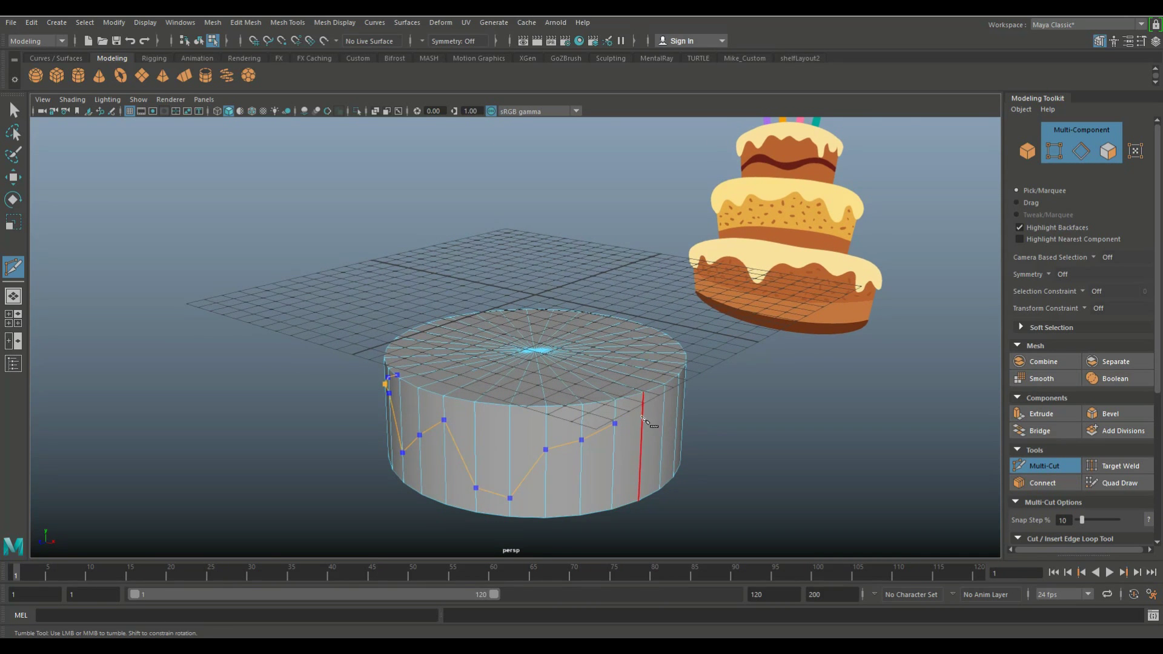
left_click(644, 418)
left_click_drag(643, 418, 663, 428, "alt")
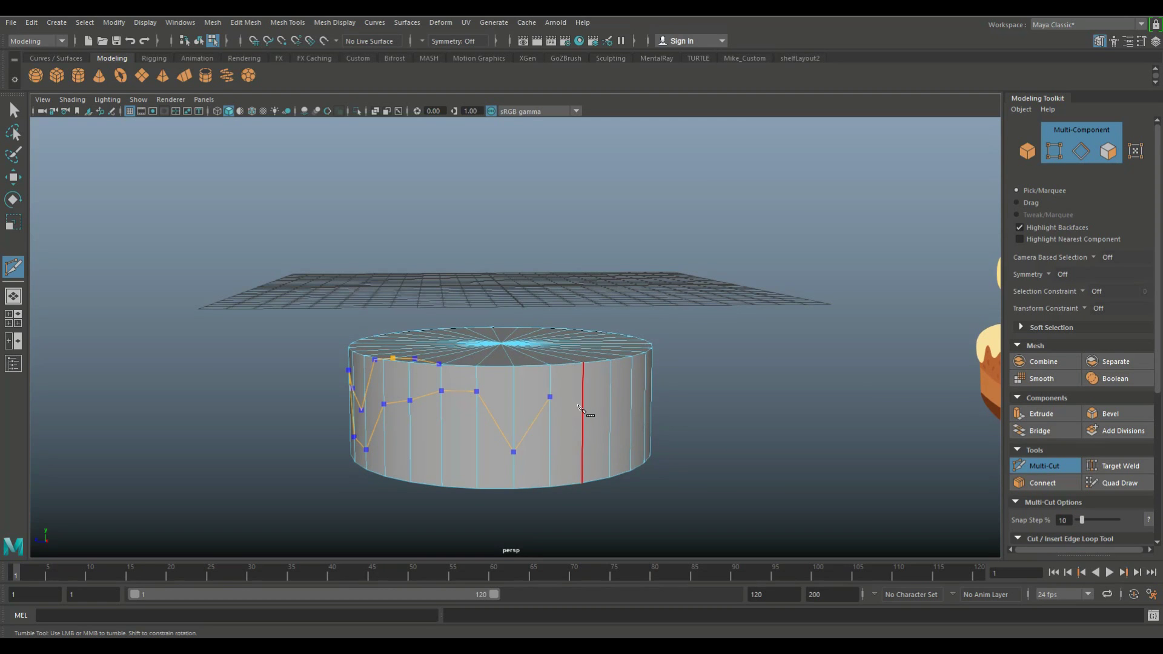
left_click_drag(697, 417, 471, 453, "alt")
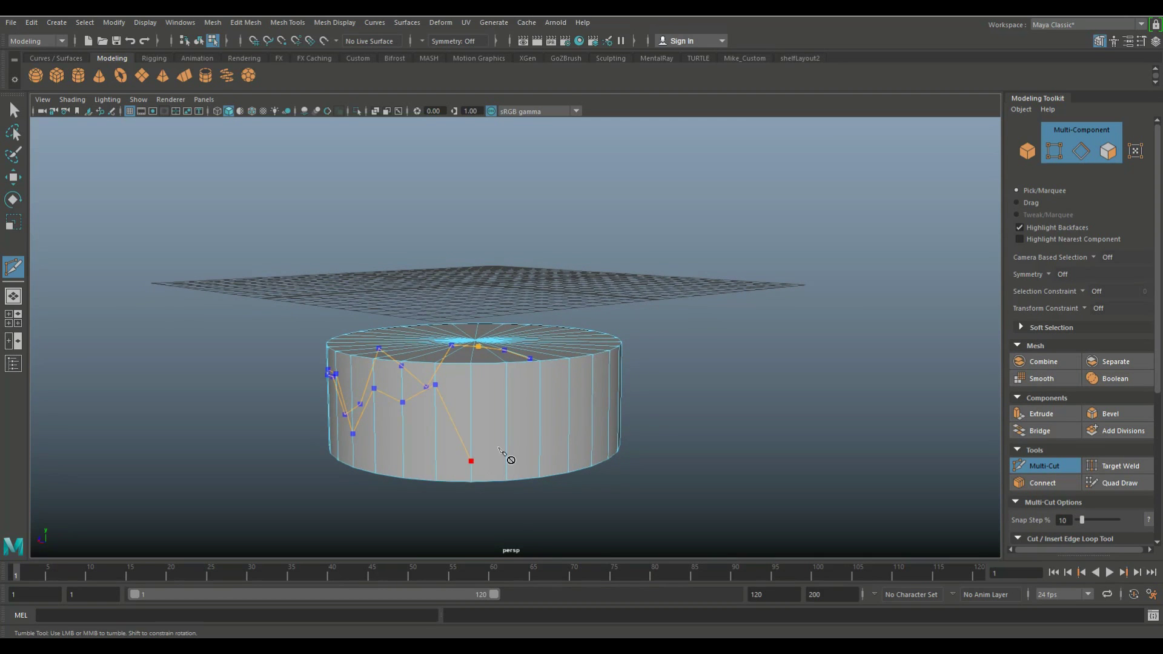
left_click(539, 432)
left_click_drag(569, 380, 454, 440, "alt")
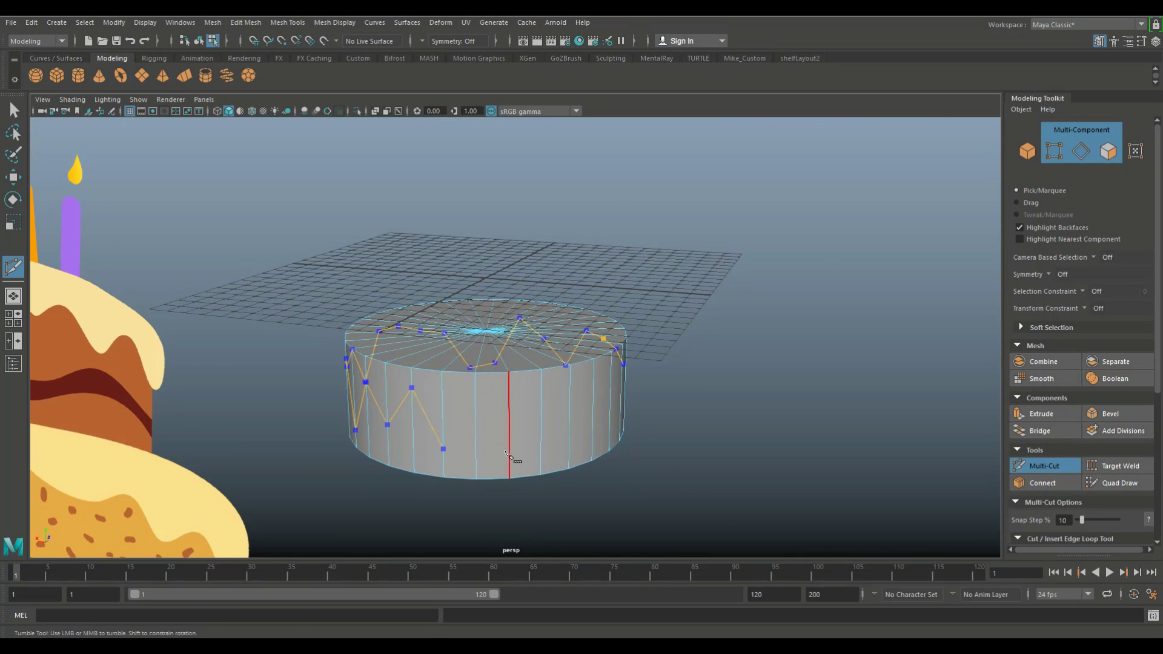
left_click_drag(635, 417, 500, 435, "alt")
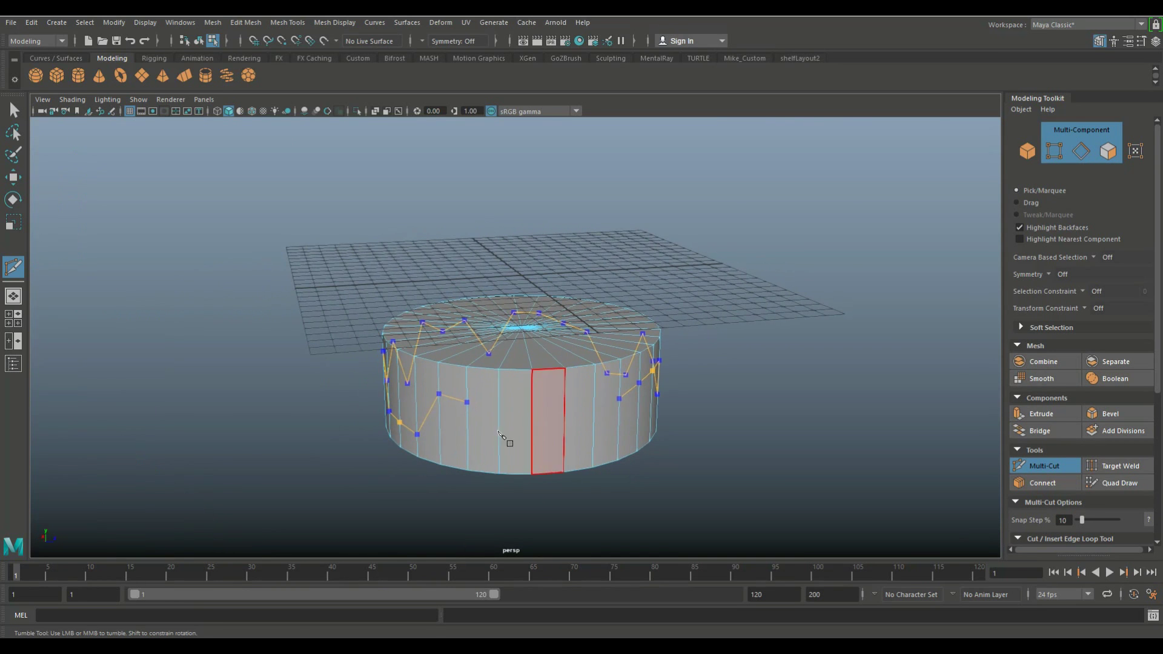
left_click(534, 393)
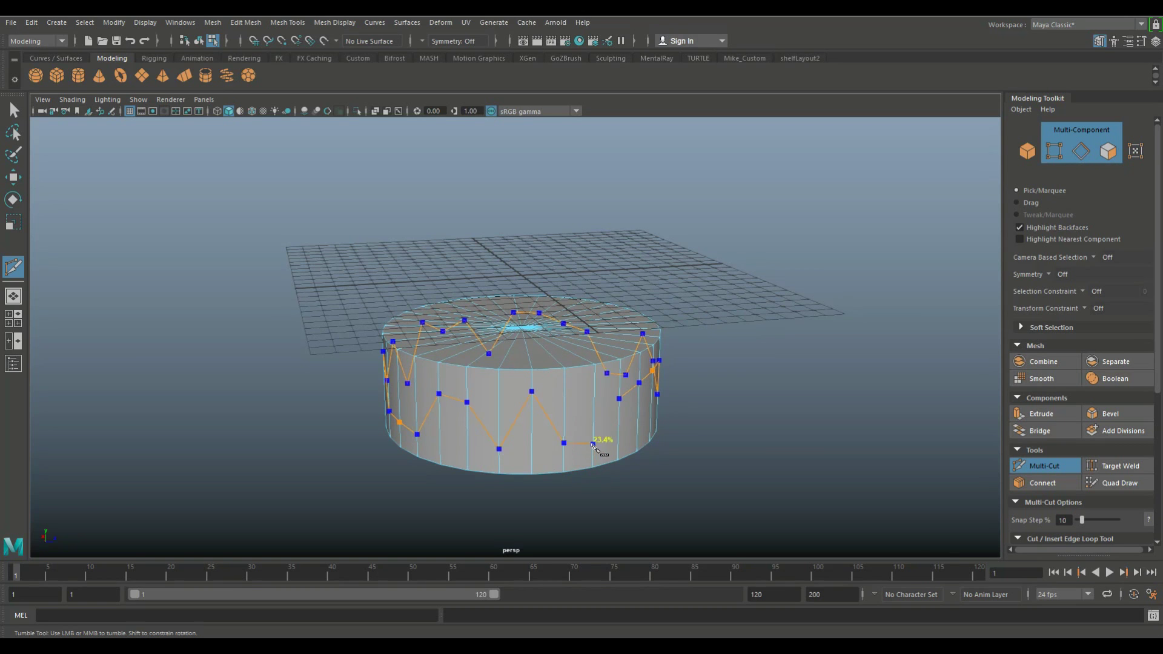
key("Return")
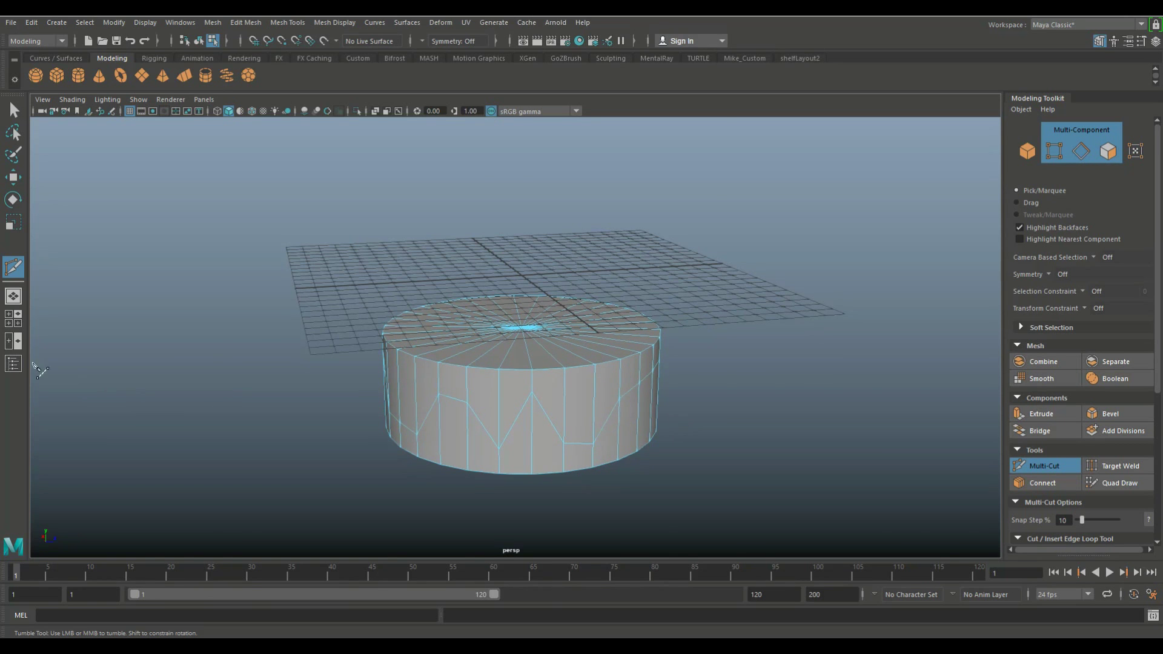
key("space")
key("space")
Select the 60 faces above the zigzag and extrude them outward to thickness 0.7.
key("q")
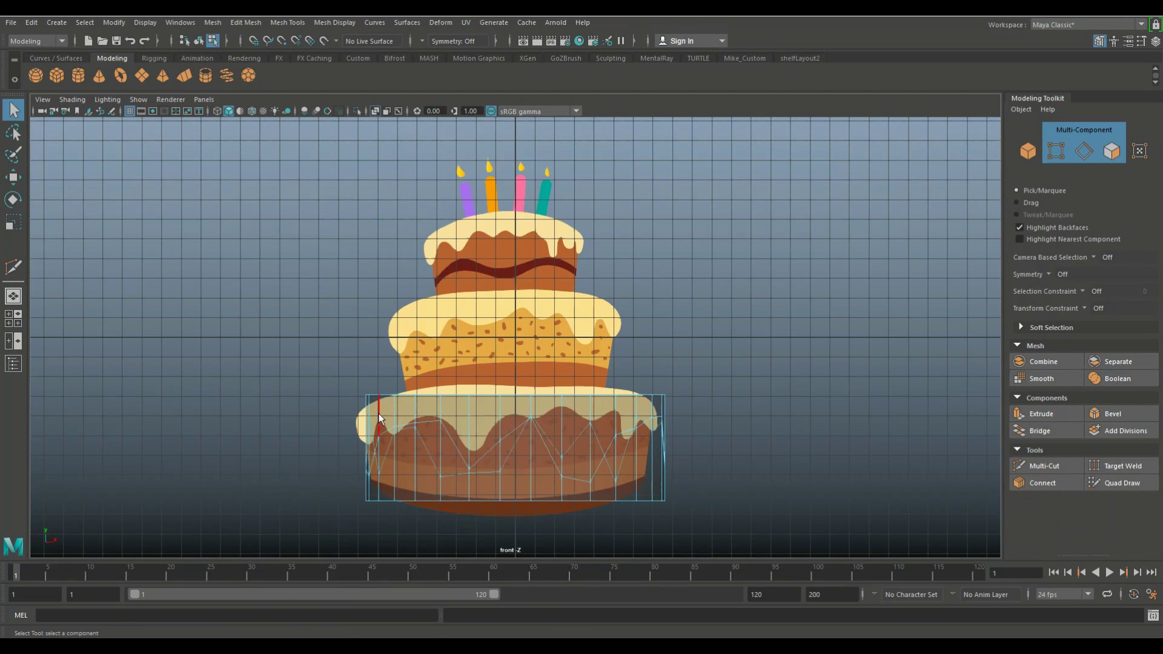
right_click_drag(376, 303, 363, 318)
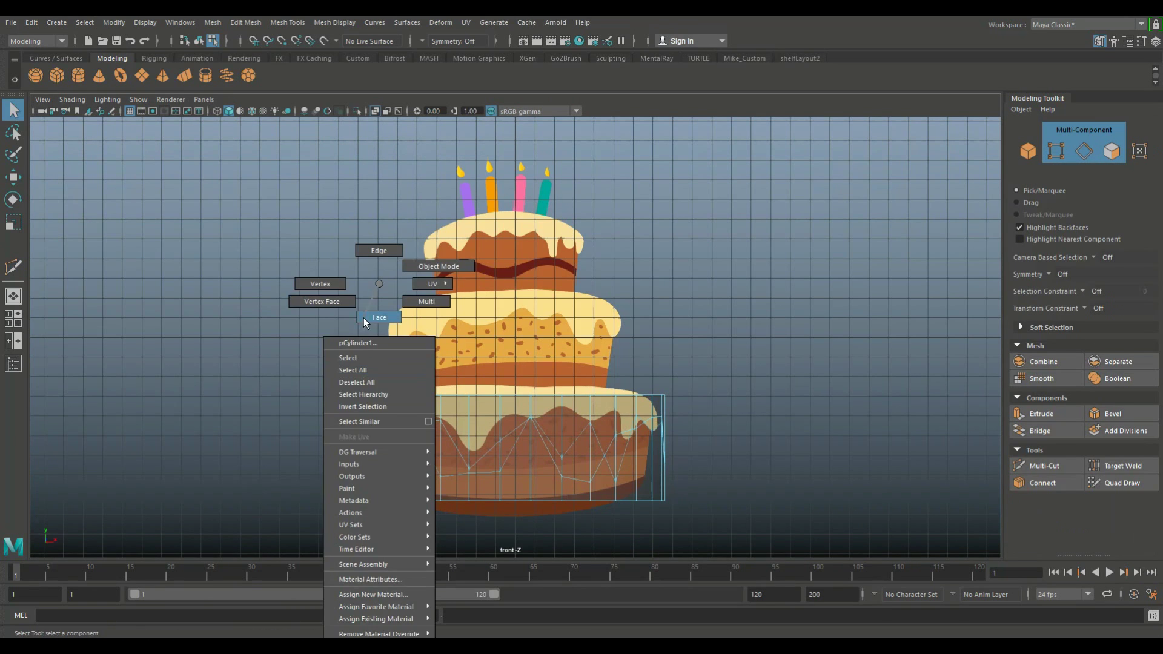
left_click(14, 324)
key("space")
key("ctrl+e")
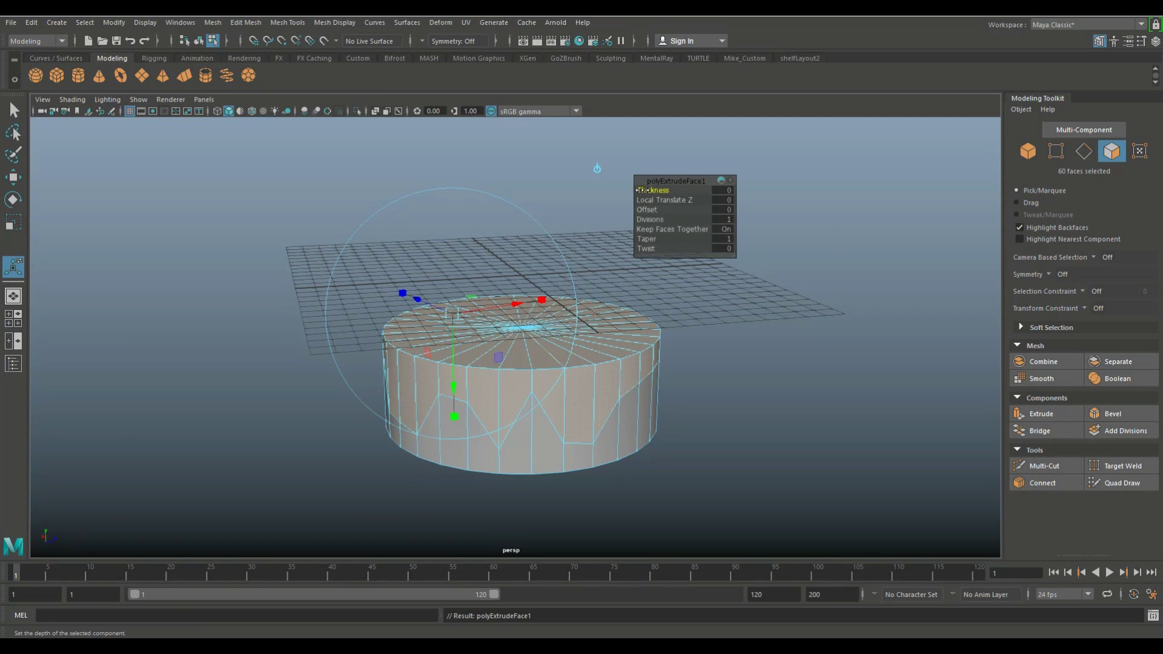
left_click_drag(638, 190, 667, 317)
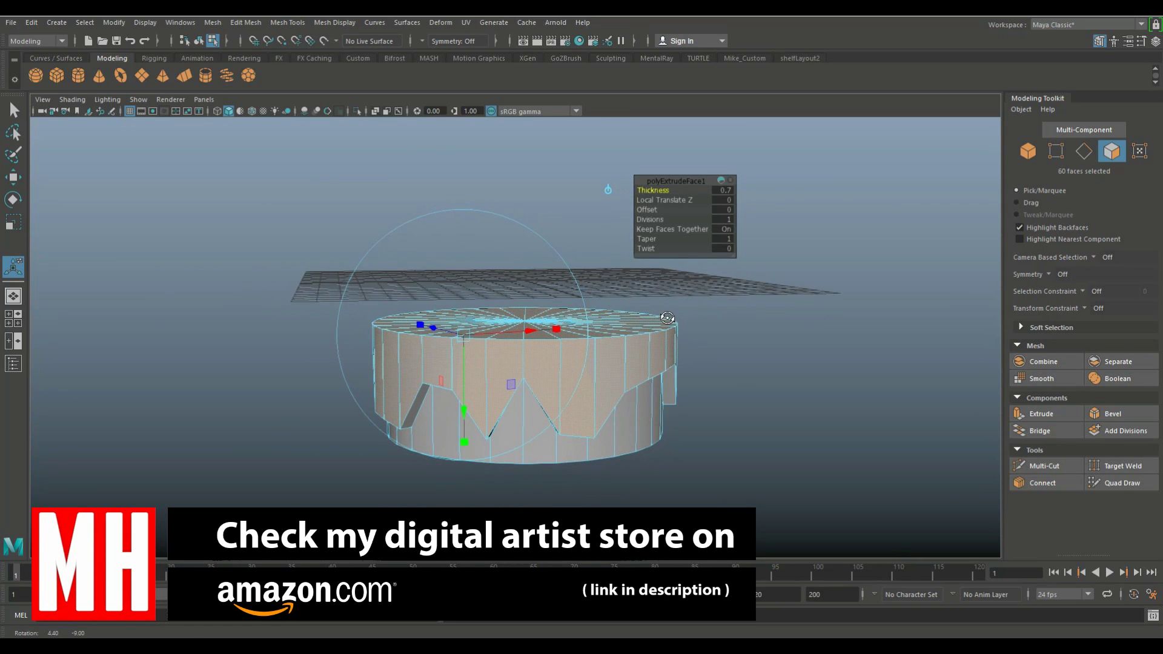
Bevel the cylinder's top rim edges with 2 segments.
key("q")
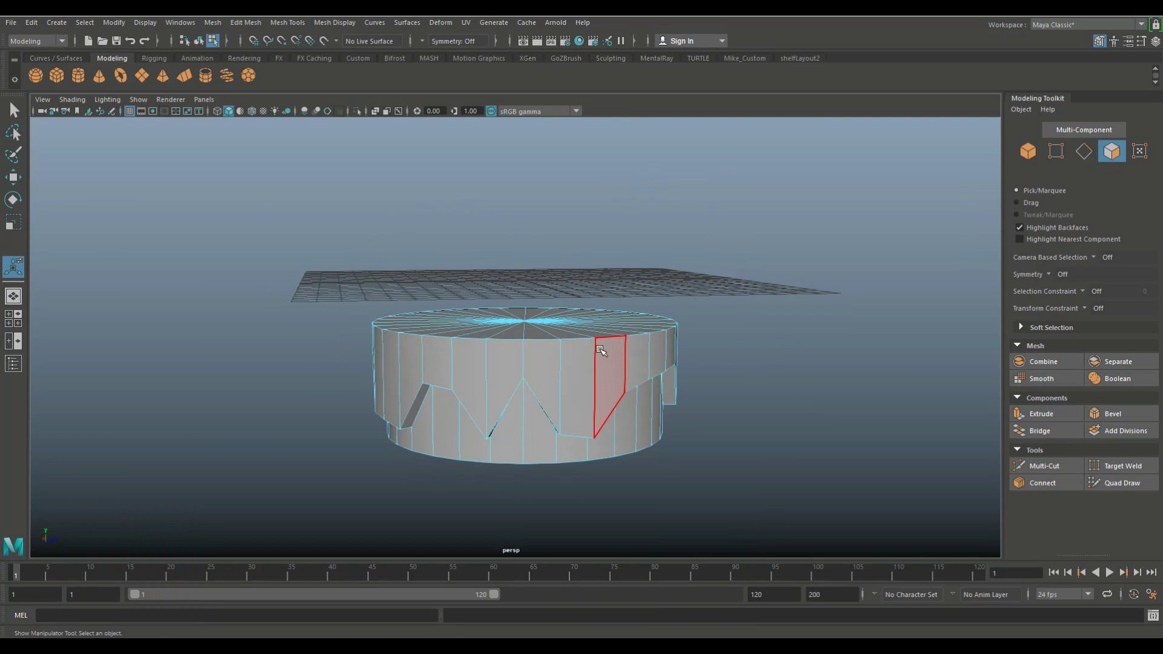
right_click_drag(608, 283, 634, 267)
right_click(575, 284)
left_click(574, 250)
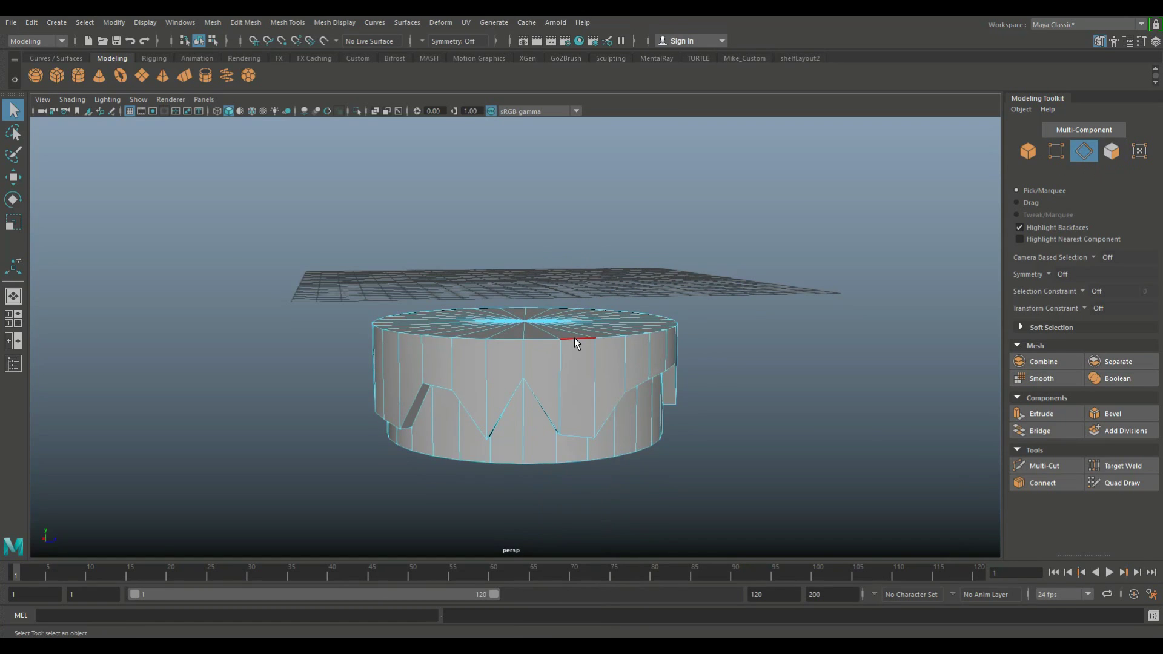
left_click(1108, 414)
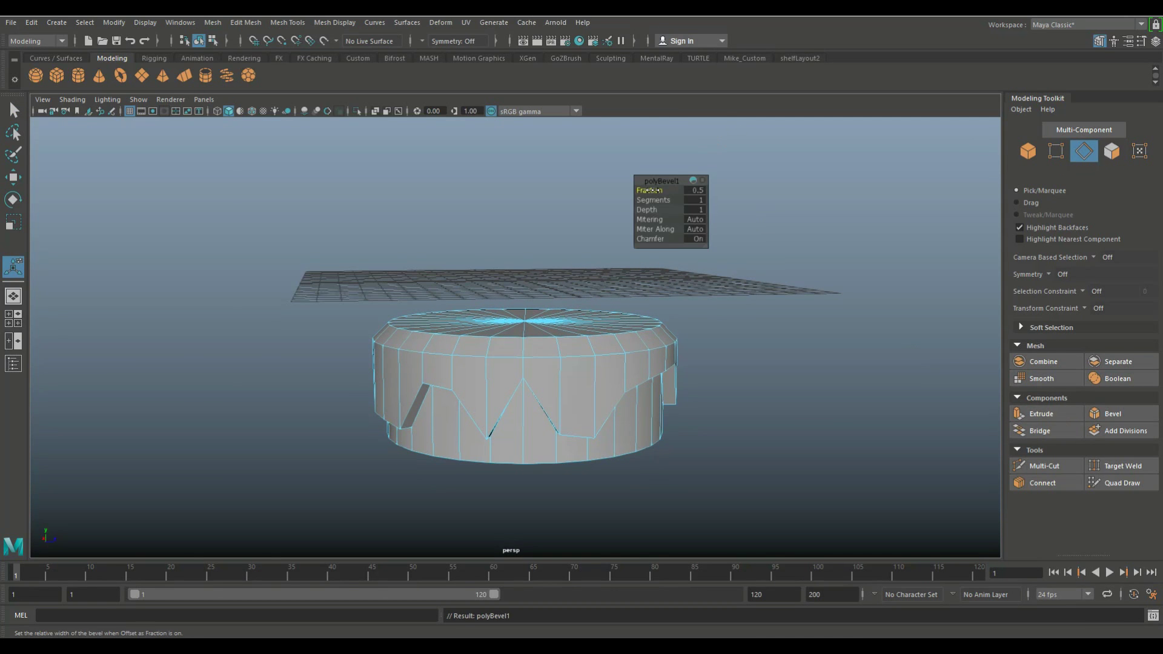
left_click_drag(652, 200, 662, 201)
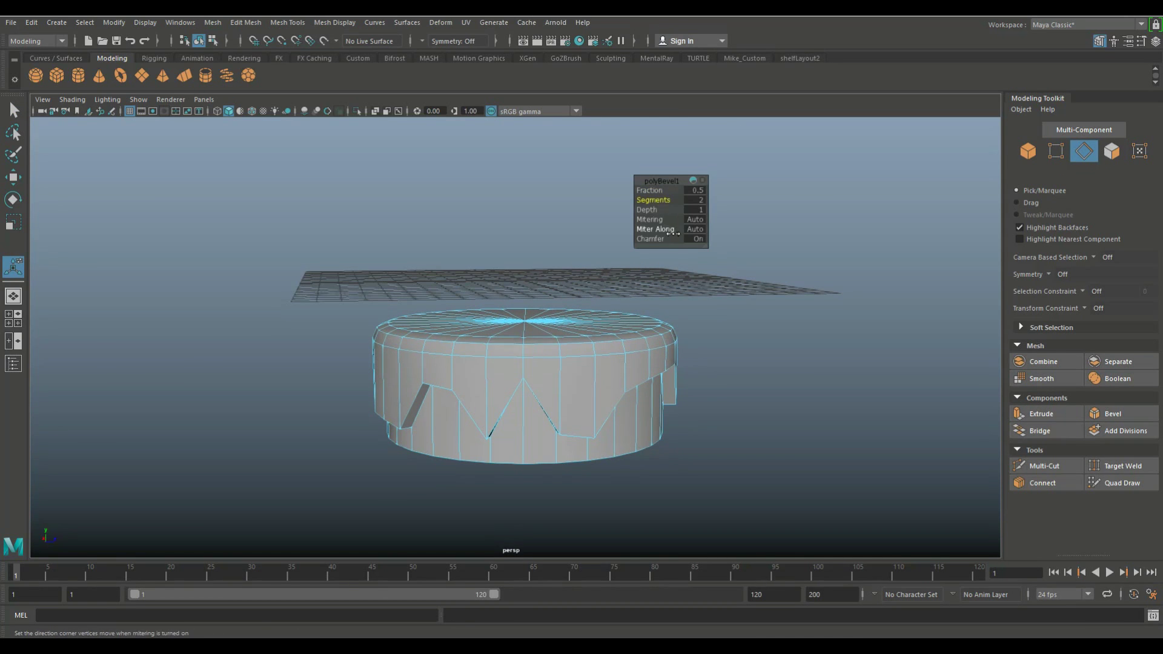
Bevel the zigzag icing edges with Fraction set to 1.
left_click_drag(655, 314, 706, 311, "alt")
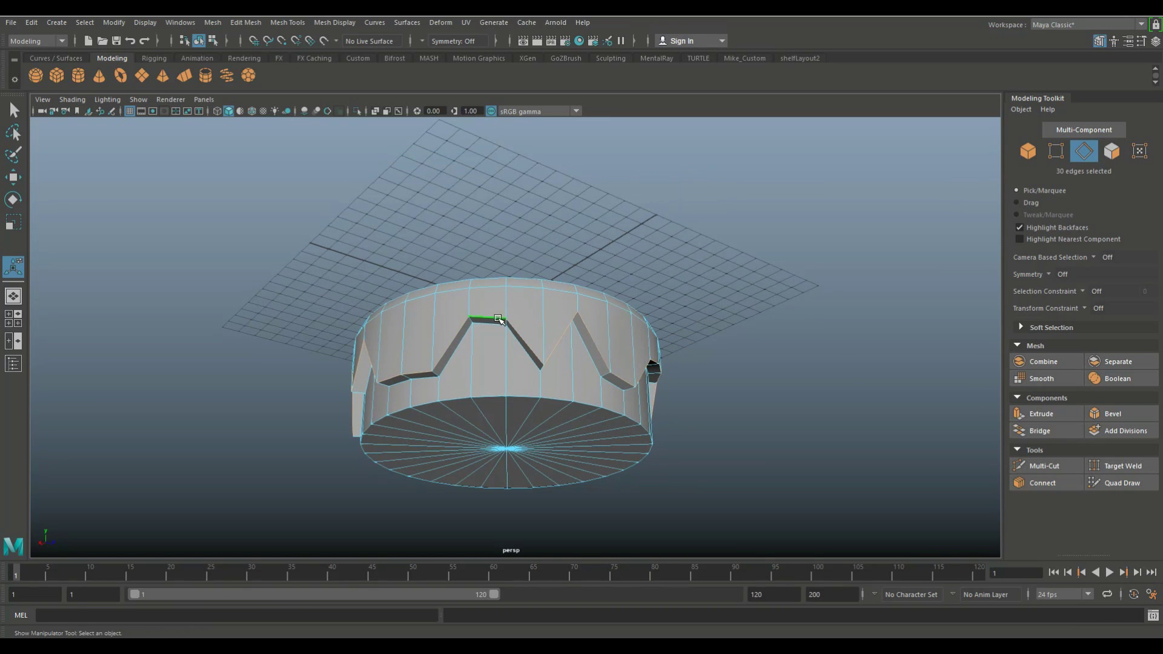
key("ctrl+b")
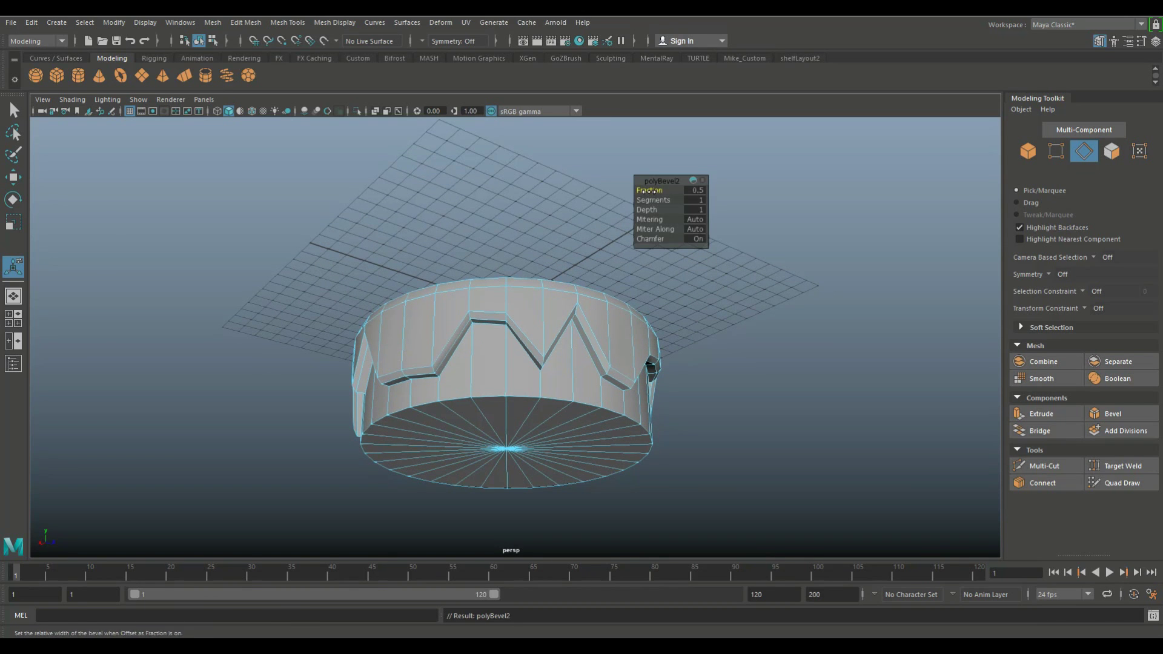
left_click_drag(651, 191, 676, 350)
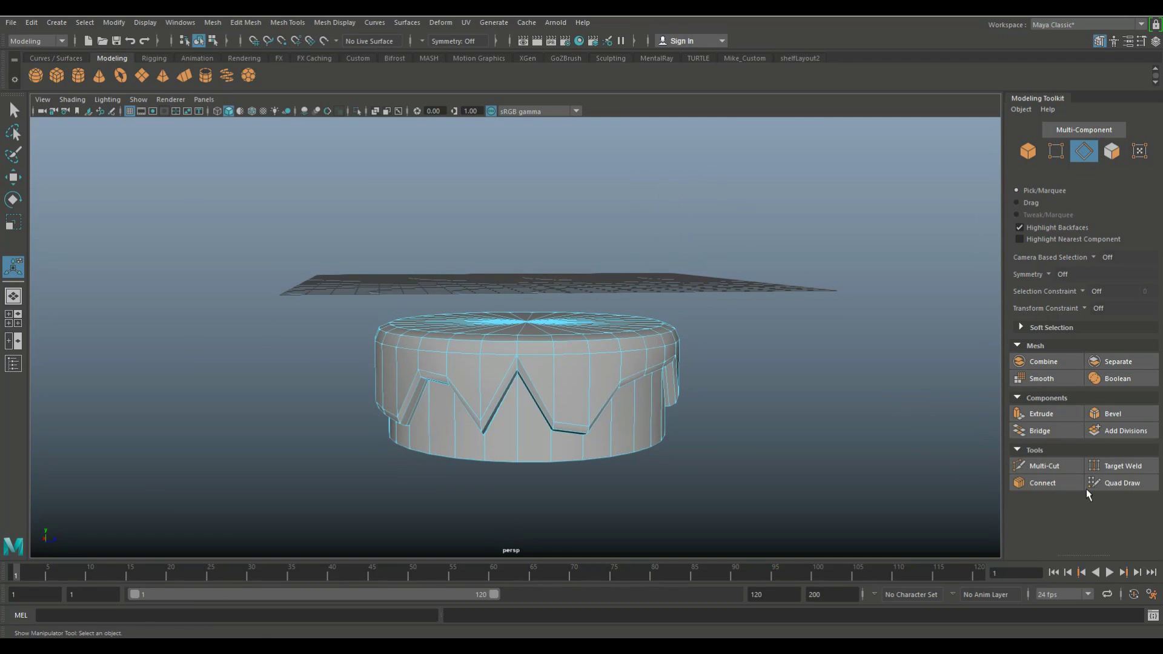
Apply Smooth to the whole tier in Object mode, then undo it.
left_click(1047, 376)
right_click(647, 284)
left_click(706, 267)
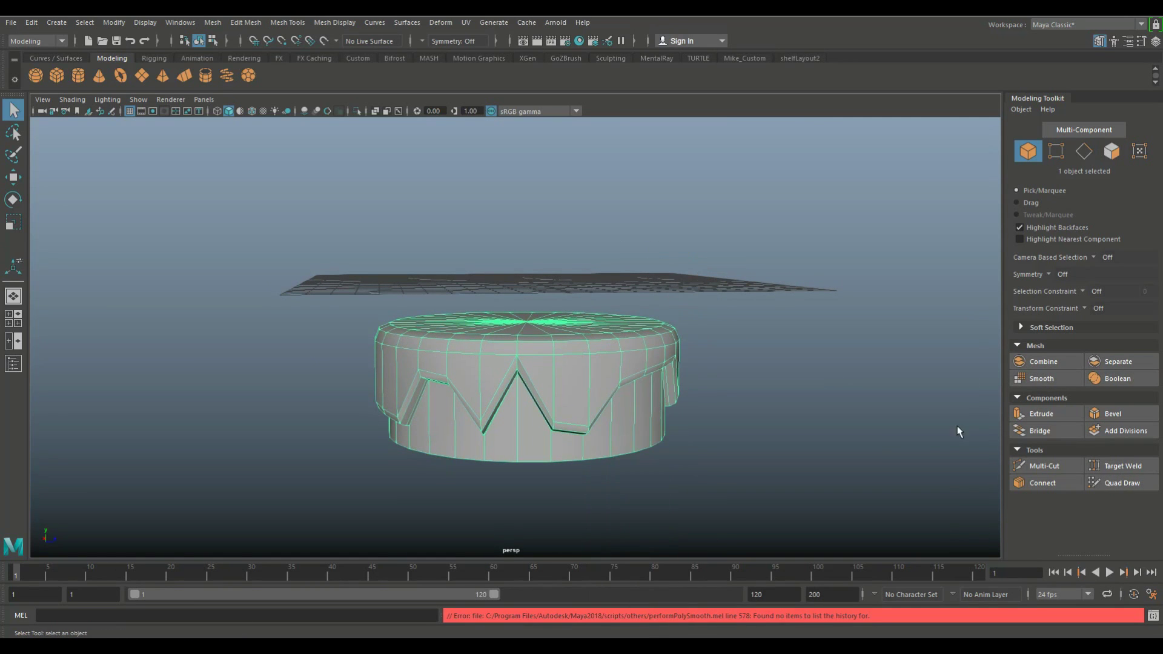
left_click(1044, 380)
left_click(784, 444)
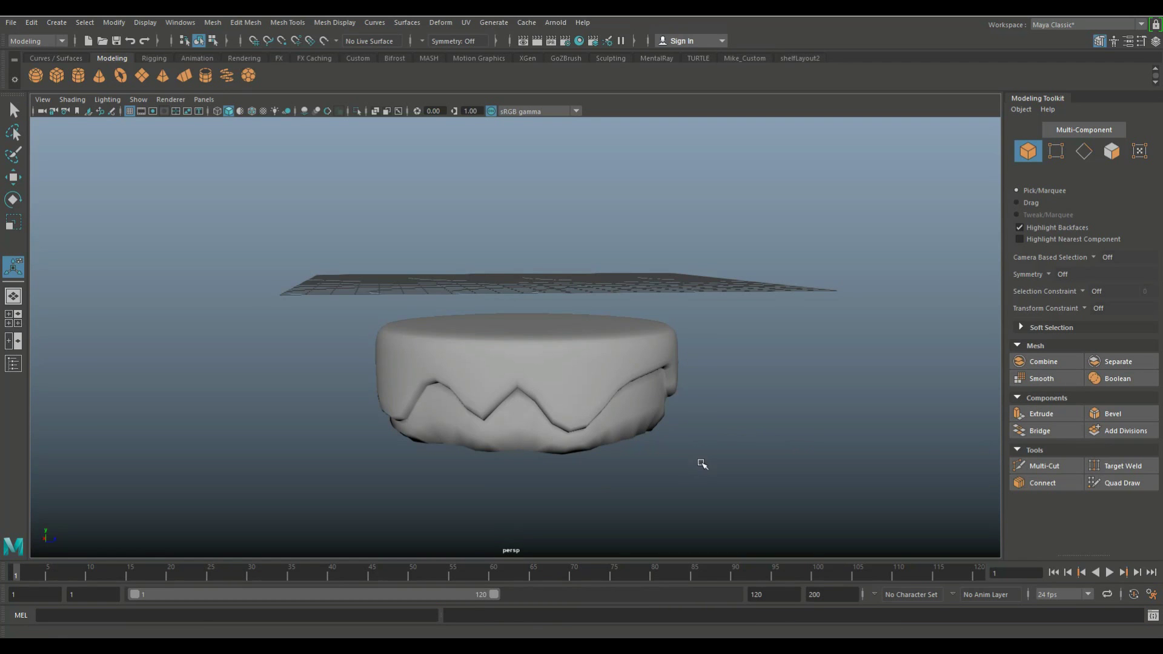
key("ctrl+z")
Start a Multi-Cut across the tier's lower side, then cancel back to object selection in perspective view.
left_click(1045, 466)
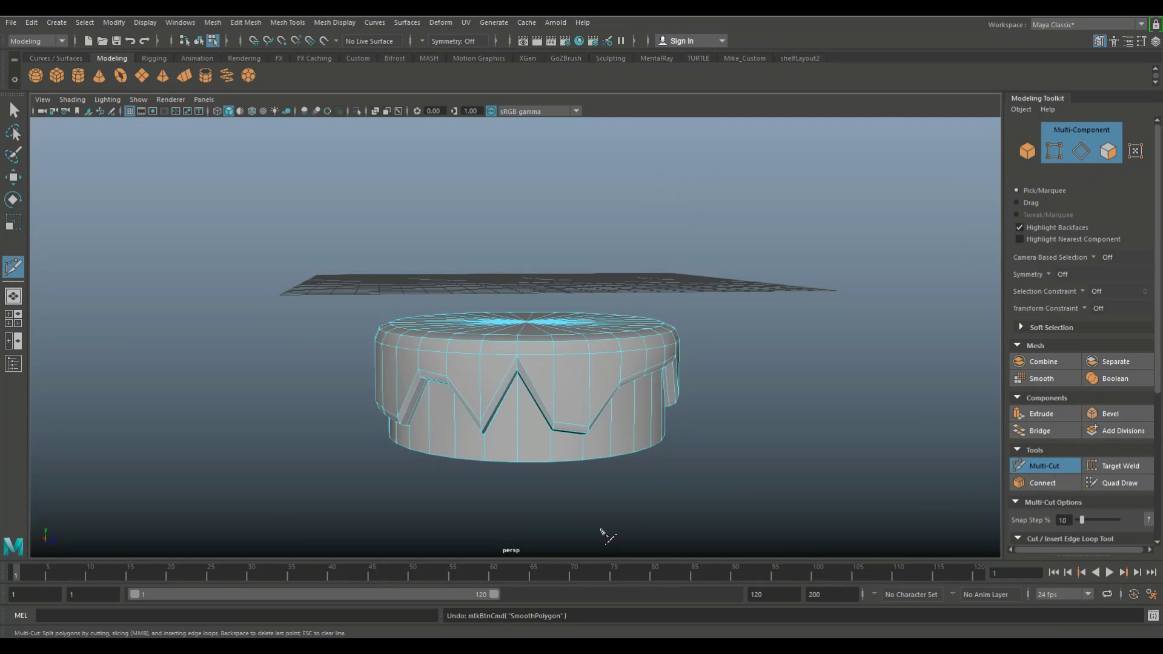
key("space")
key("space")
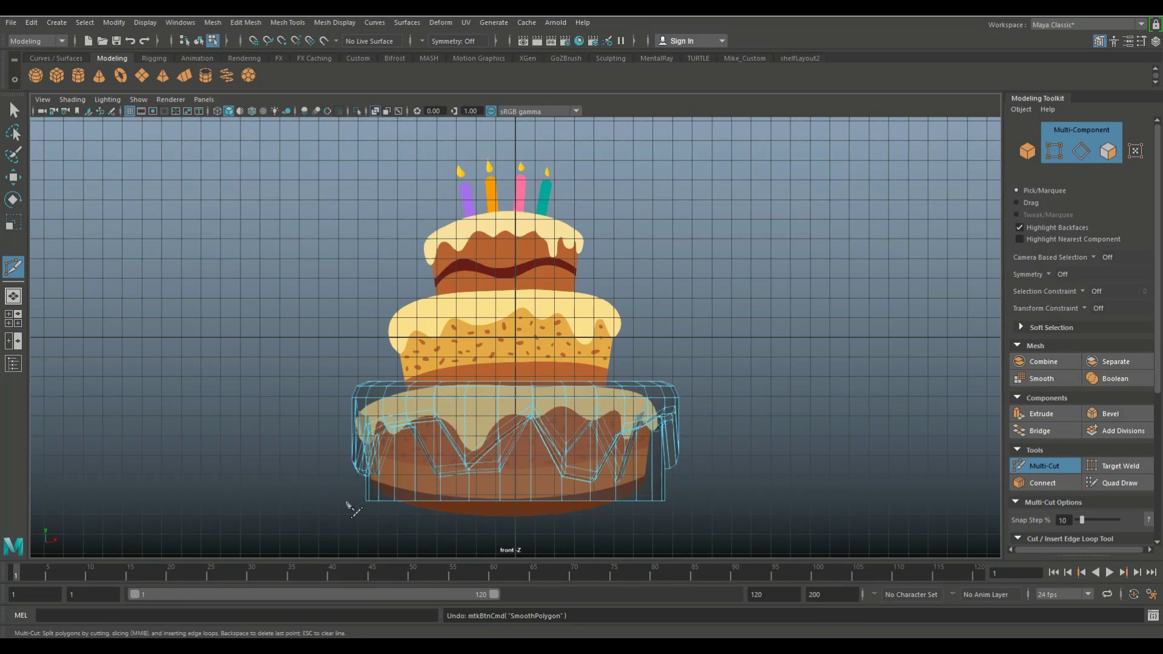
left_click(346, 500)
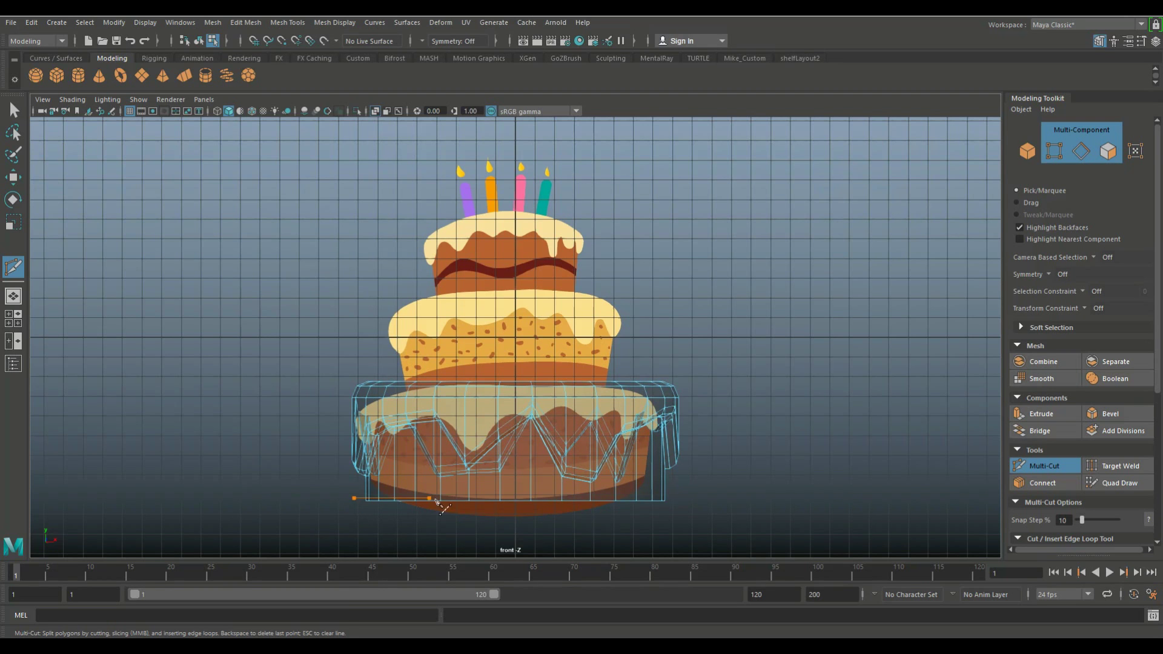
left_click_drag(436, 502, 708, 503)
left_click(8, 323)
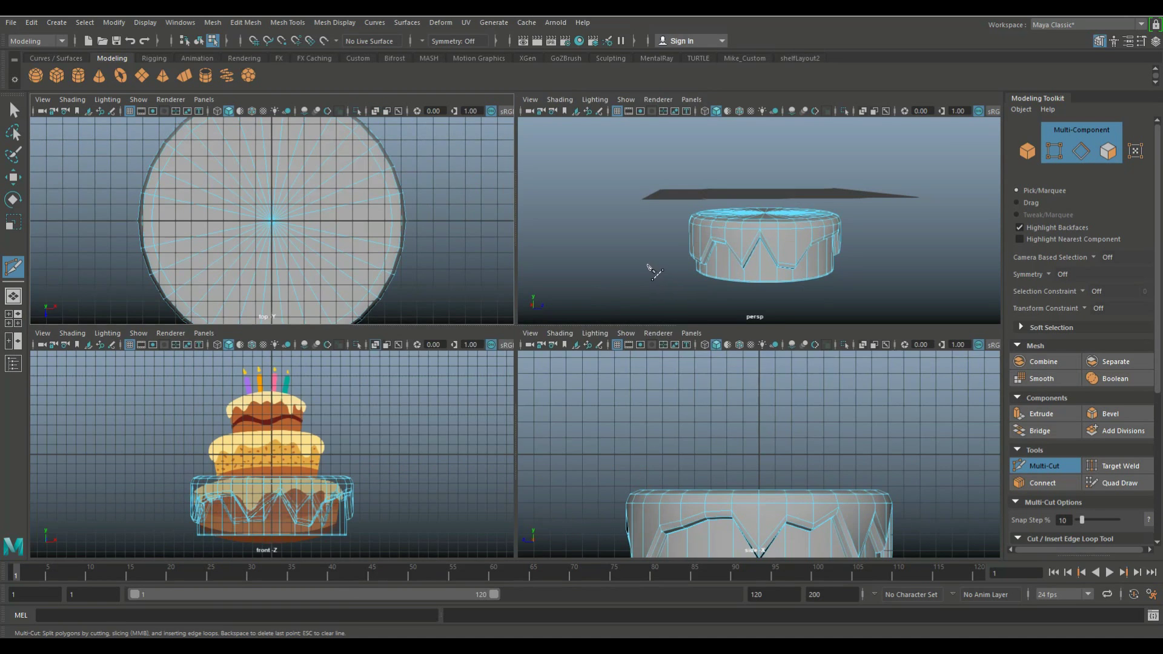
key("space")
key("q")
key("F8")
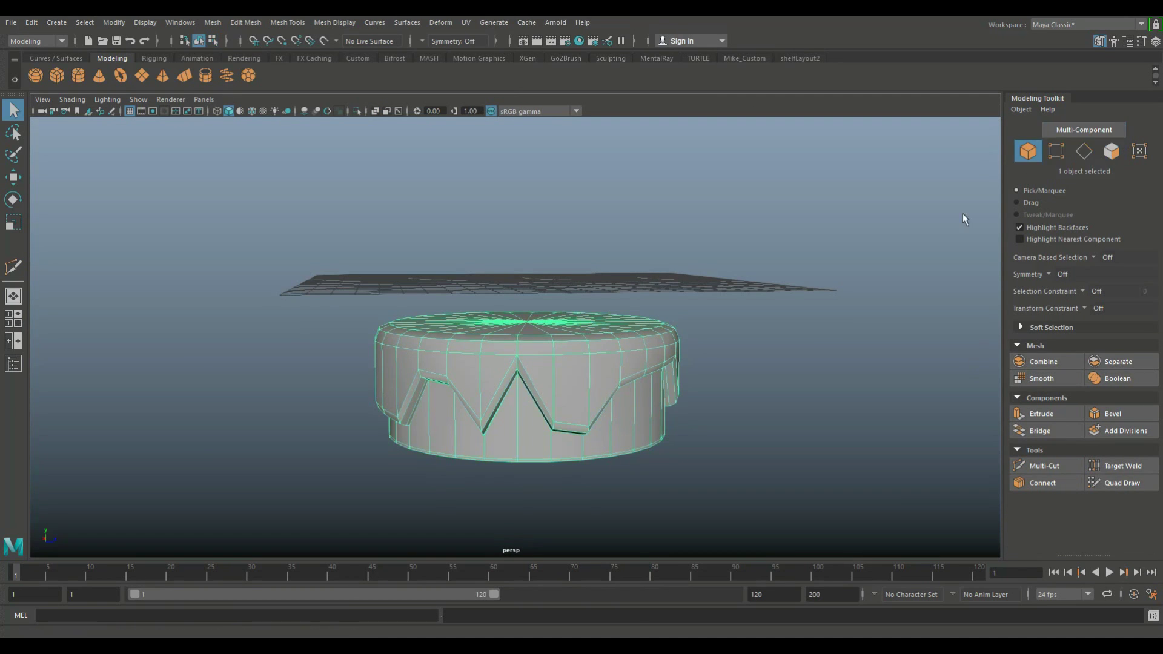
Smooth the drip-cut tier and inspect the rounded icing from several angles.
left_click(1047, 379)
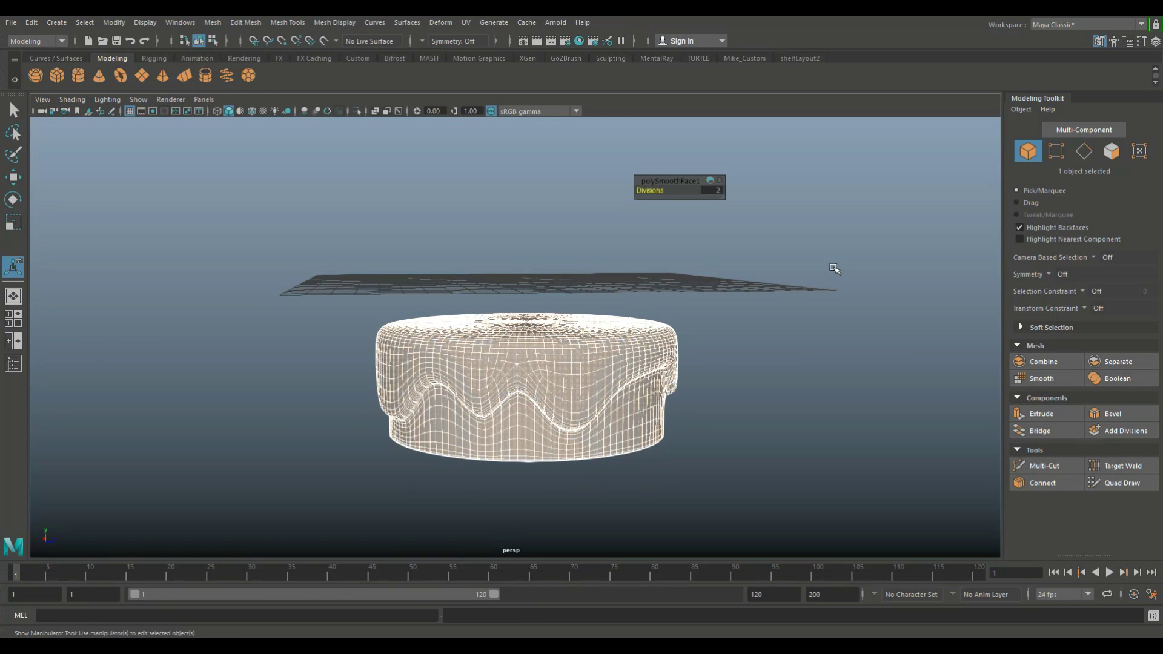
left_click(809, 361)
mouse_move(812, 377)
left_mouse_down("alt")
mouse_move(579, 372)
mouse_move(605, 353)
mouse_move(634, 366)
left_mouse_up("alt")
left_click(702, 405)
left_click(702, 405)
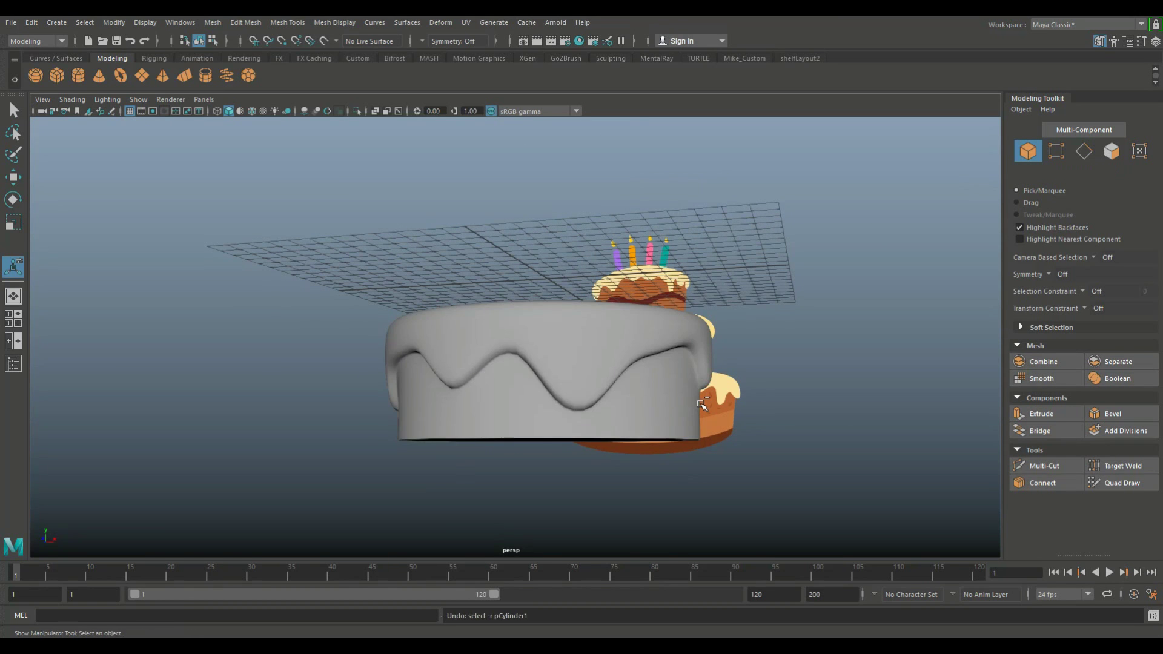
left_click(628, 357)
left_click(746, 415)
left_click(586, 420)
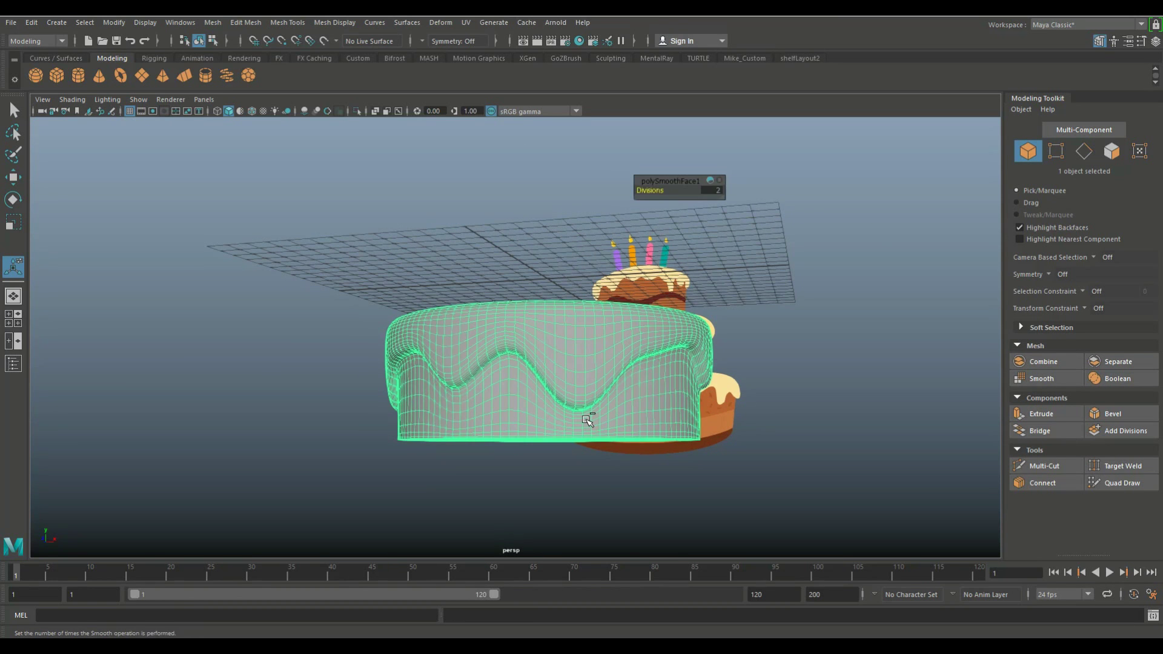
Lower polySmoothFace1 Divisions from 2 to 1 and orbit to view the tier's underside.
middle_click_drag(586, 420, 590, 422)
mouse_move(591, 422)
left_mouse_down("alt")
mouse_move(622, 394)
mouse_move(545, 311)
left_mouse_up("alt")
scroll(571, 260, "up", 3)
right_click_drag(572, 258, 587, 209)
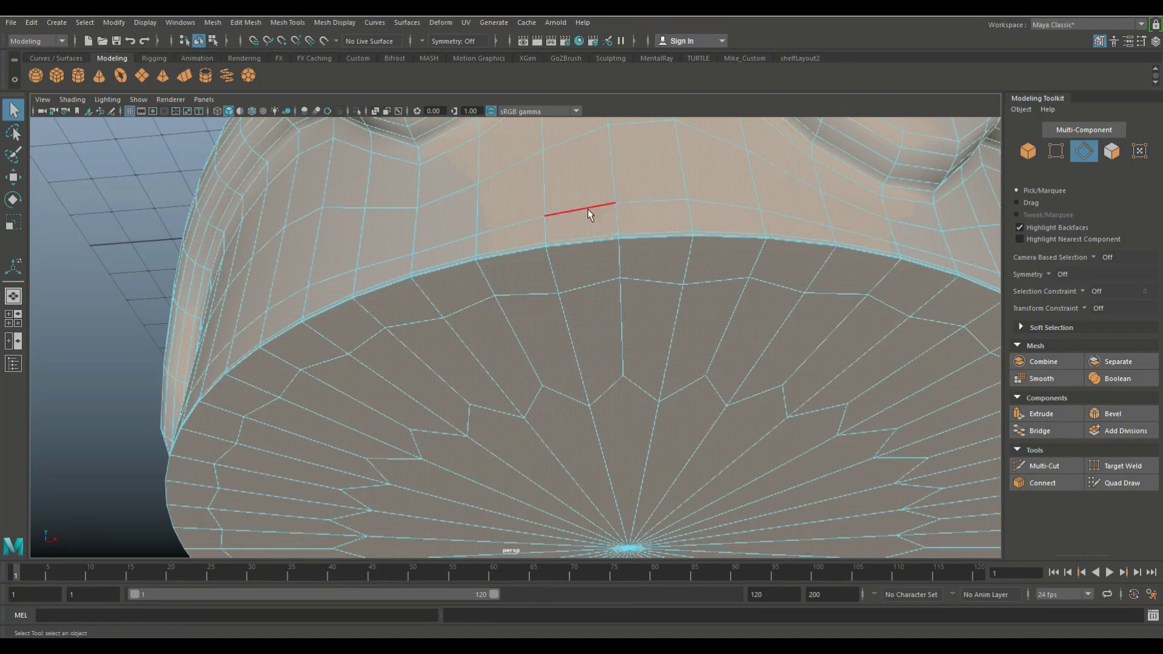
scroll(587, 242, "down", 2)
scroll(587, 243, "down", 5)
Soft-select a cluster of 41 top vertices with falloff radius 11.07 and raise them.
left_click_drag(587, 243, 580, 332, "alt")
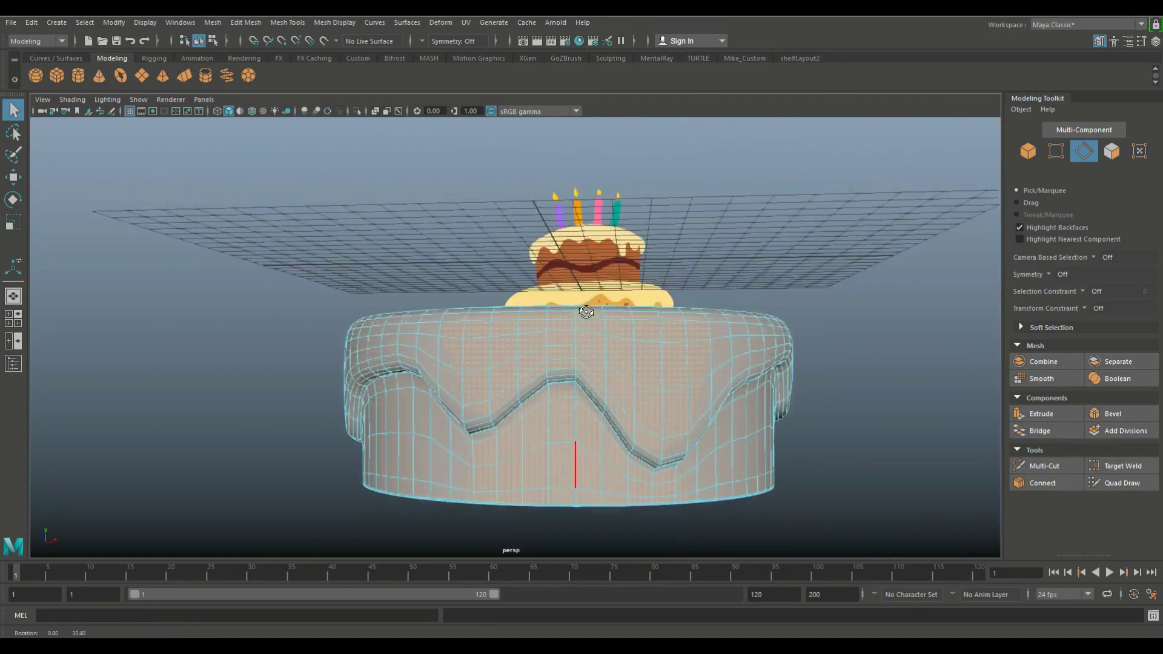
right_click_drag(581, 333, 636, 265)
right_click_drag(618, 311, 569, 301)
left_click_drag(631, 325, 715, 377)
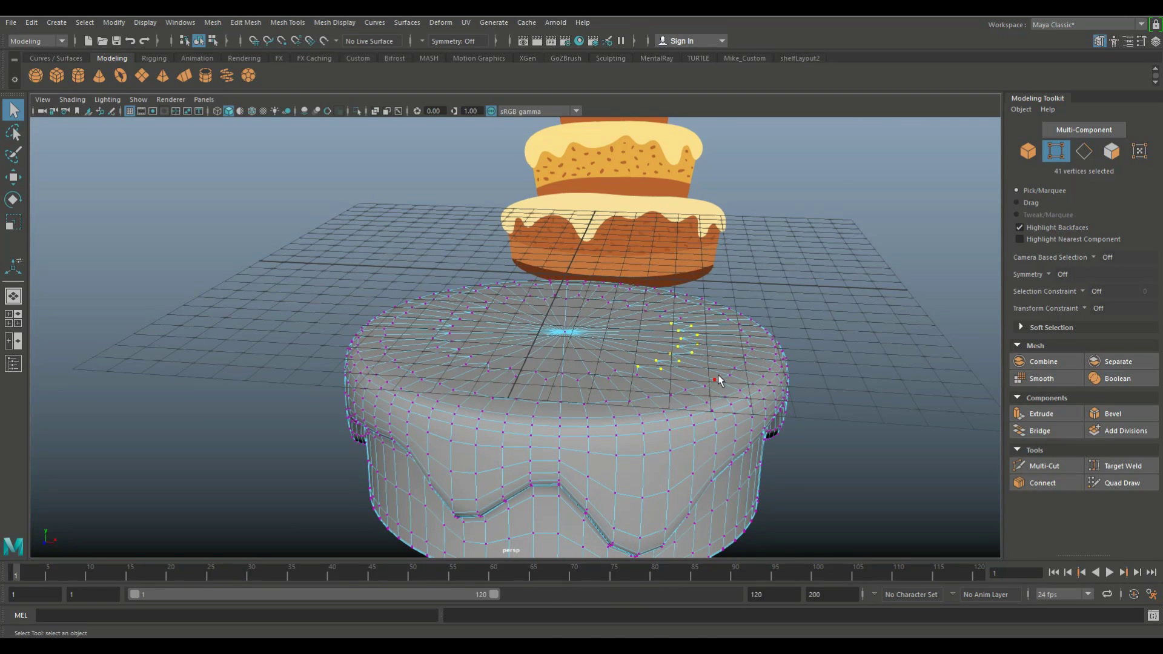
key("b")
middle_click_drag(719, 374, 859, 359)
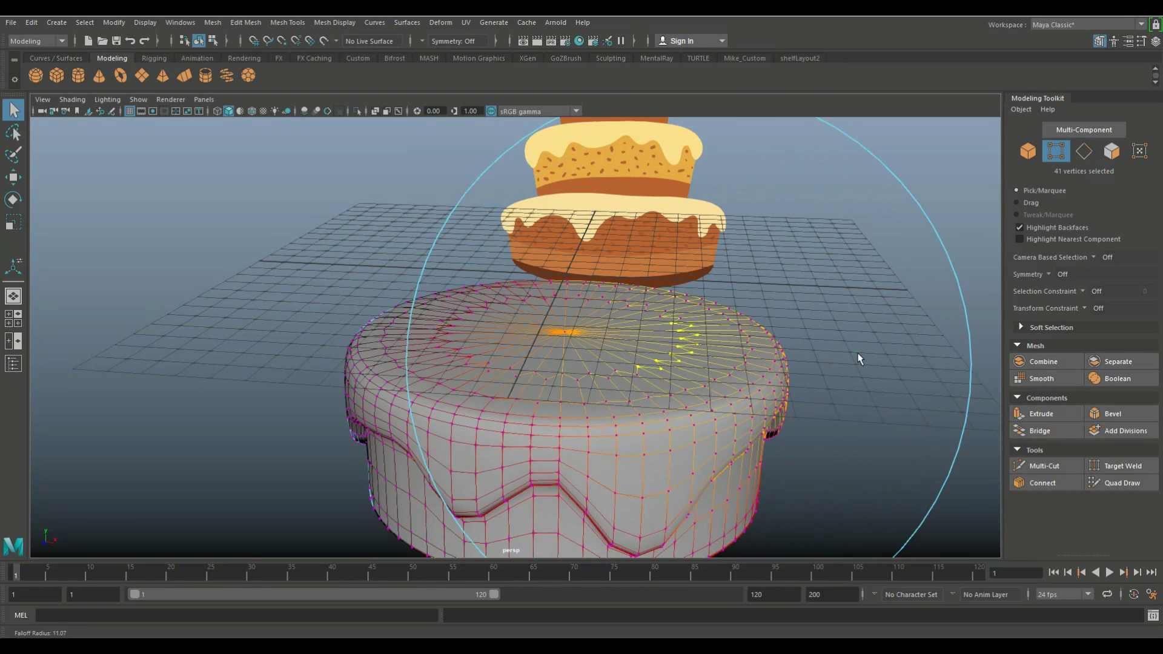
scroll(710, 397, "down", 3)
key("w")
mouse_move(619, 350)
left_mouse_down()
mouse_move(623, 238)
mouse_move(662, 286)
mouse_move(99, 333)
left_mouse_up()
In front view, move the whole tier up over the reference's top tier.
key("space")
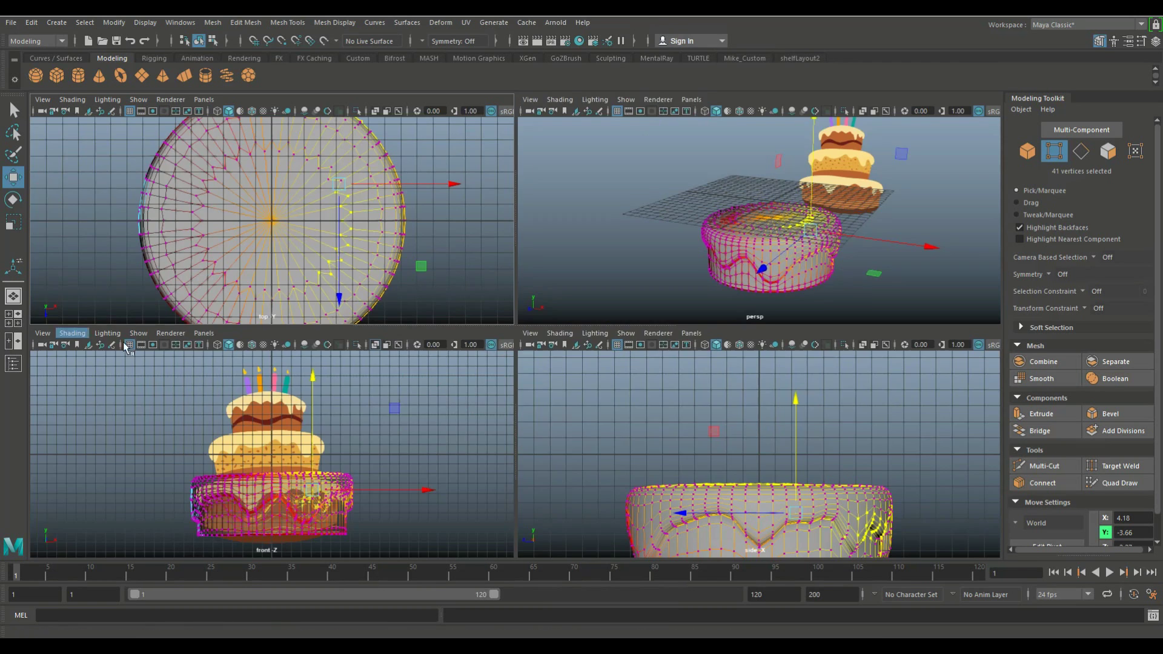
key("space")
right_click_drag(484, 430, 546, 292)
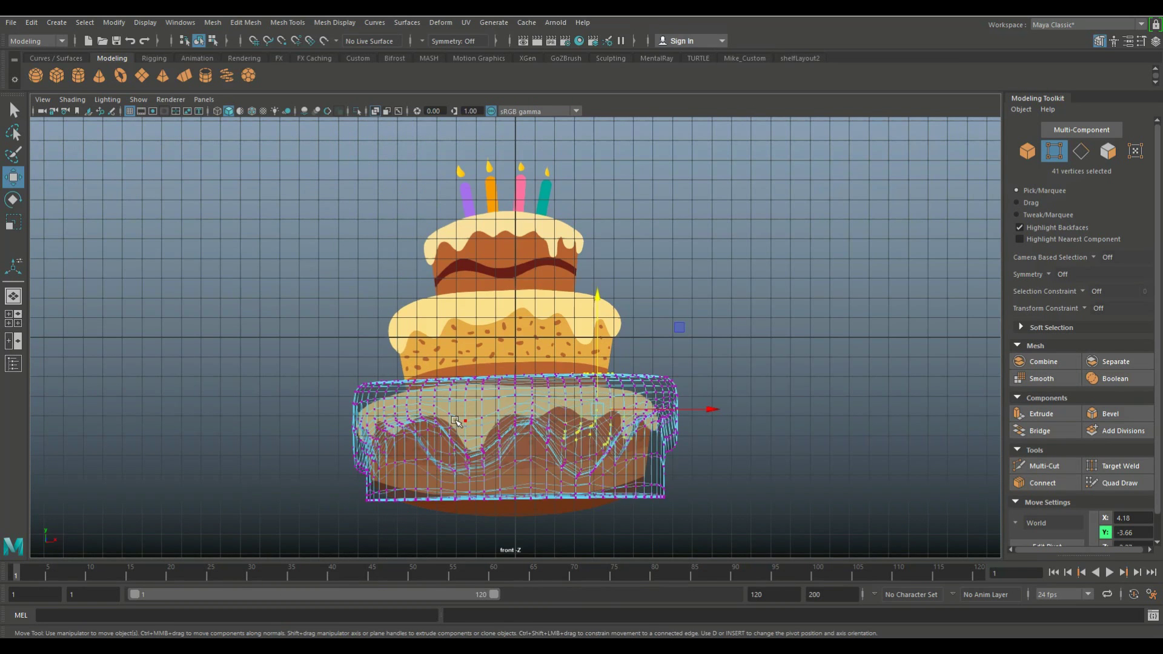
mouse_move(518, 331)
left_mouse_down()
mouse_move(519, 165)
mouse_move(572, 378)
left_mouse_up()
key("e")
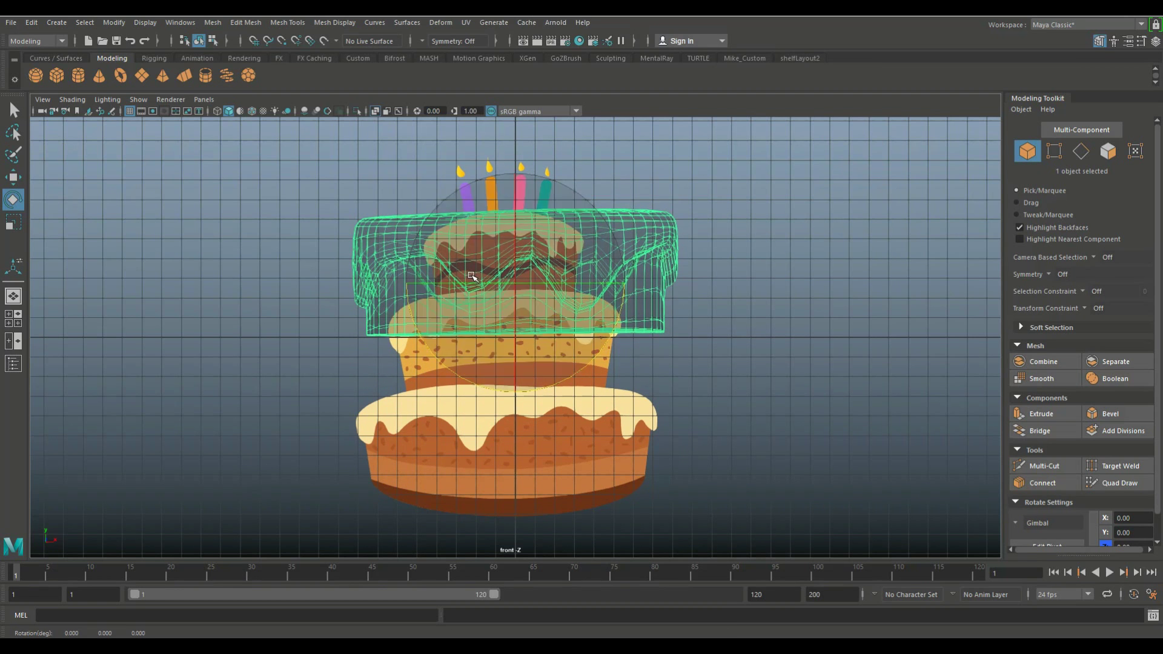
Set Rotate Axis Orientation to Object, level the tier, and lower it to Y 2.59.
key("space")
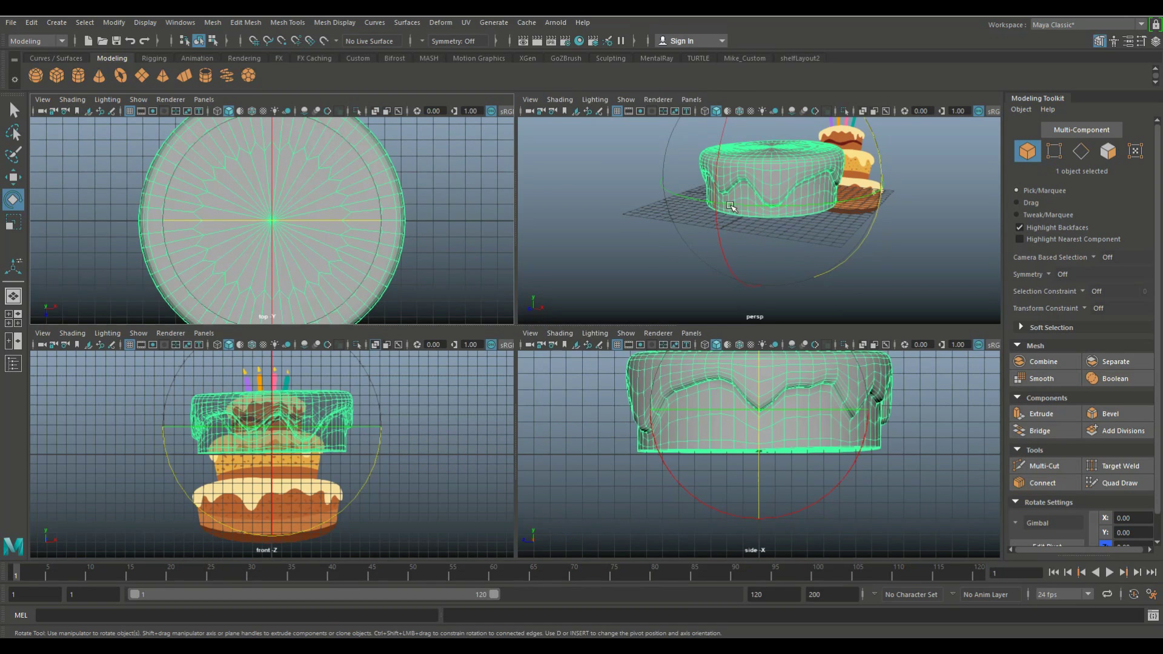
left_click_drag(879, 172, 881, 174)
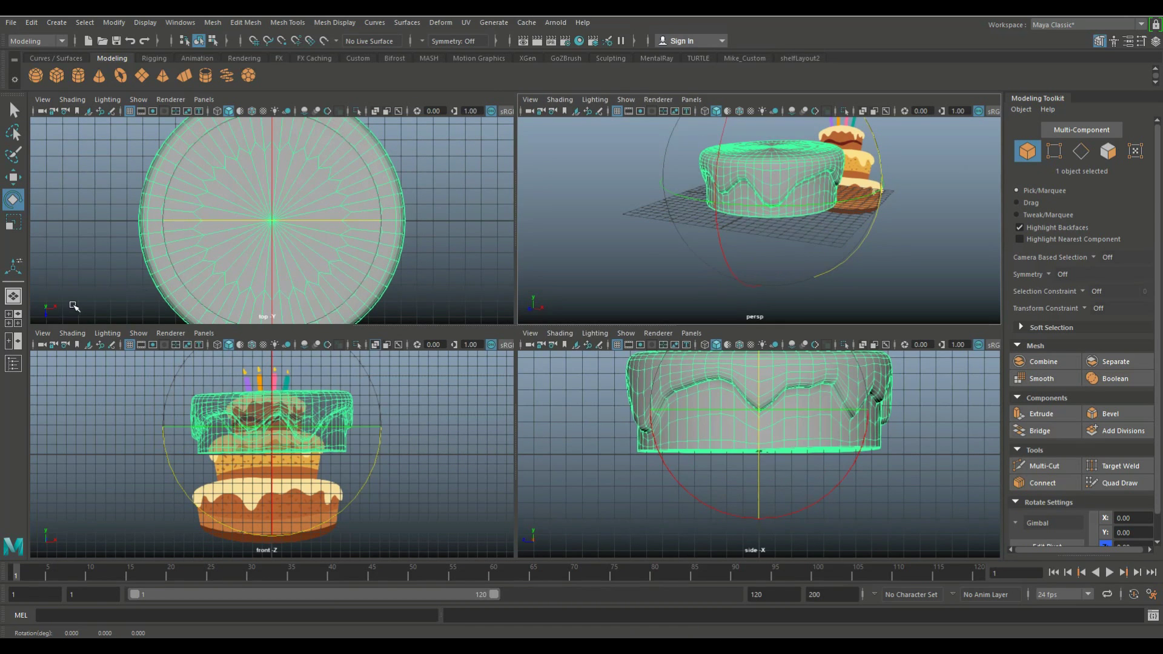
double_click(13, 200)
left_click_drag(61, 127, 352, 112)
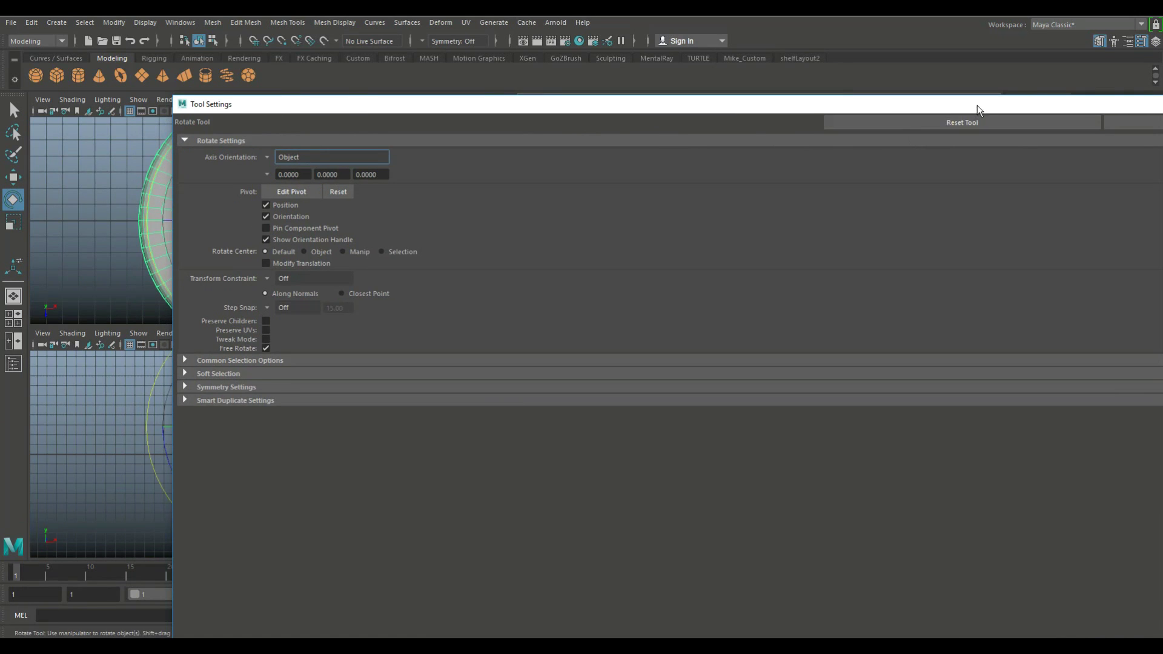
key("super+Down")
left_click_drag(880, 174, 878, 162)
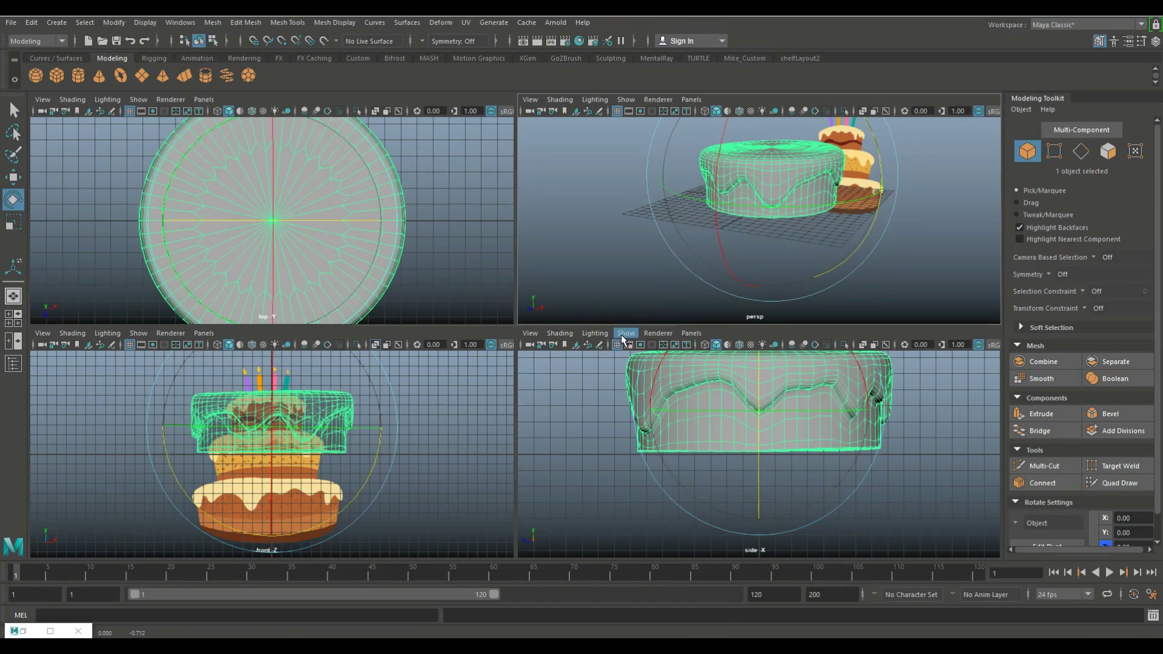
key("w")
left_click_drag(272, 367, 272, 369)
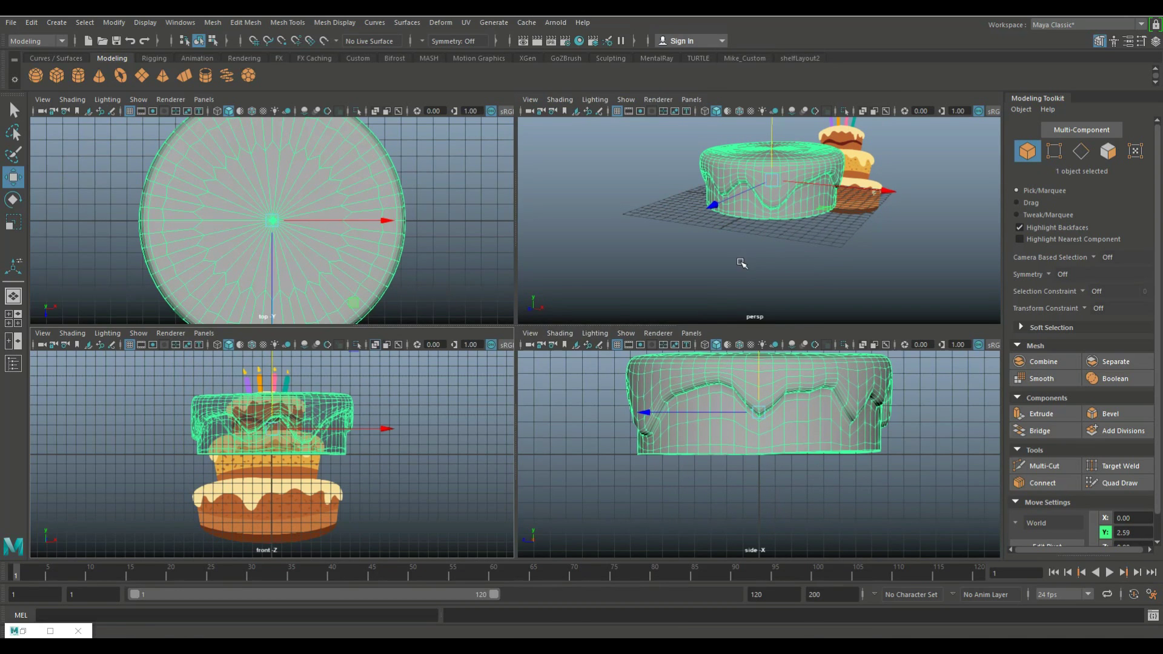
key("space")
Apply Mesh > Smooth to the raised tier again and inspect the result.
left_click(574, 384)
mouse_move(574, 384)
left_mouse_down("alt")
mouse_move(561, 389)
mouse_move(607, 416)
mouse_move(606, 394)
left_mouse_up("alt")
left_click(533, 273)
left_click(1041, 378)
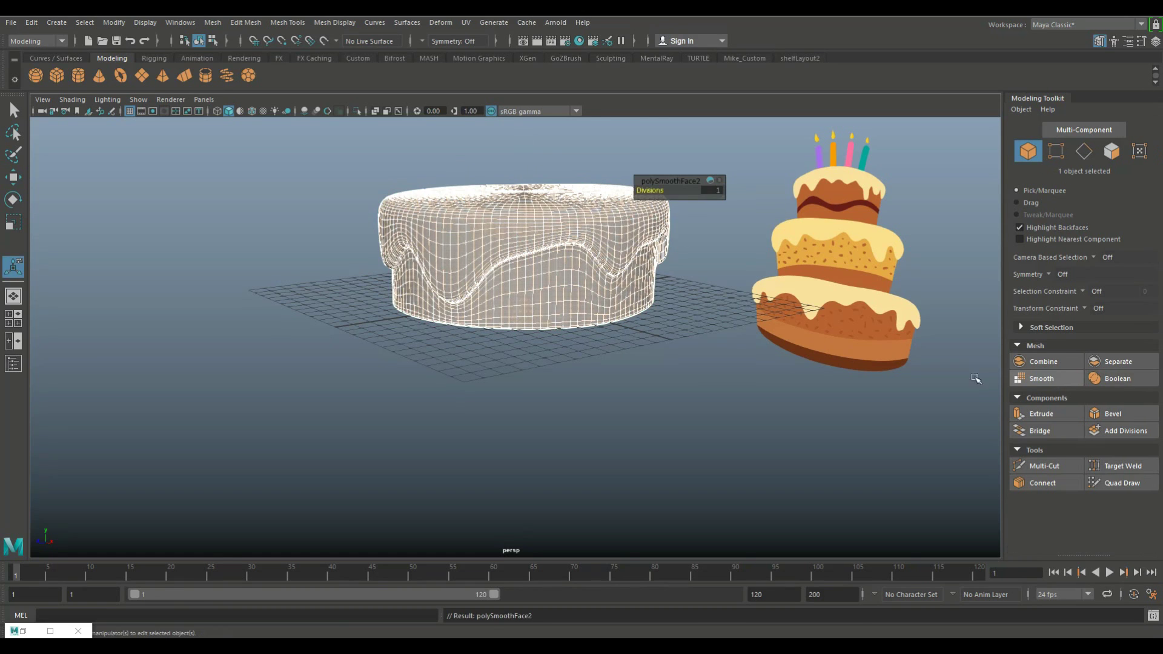
left_click(659, 413)
mouse_move(660, 413)
left_mouse_down("alt")
mouse_move(642, 432)
mouse_move(670, 446)
left_mouse_up("alt")
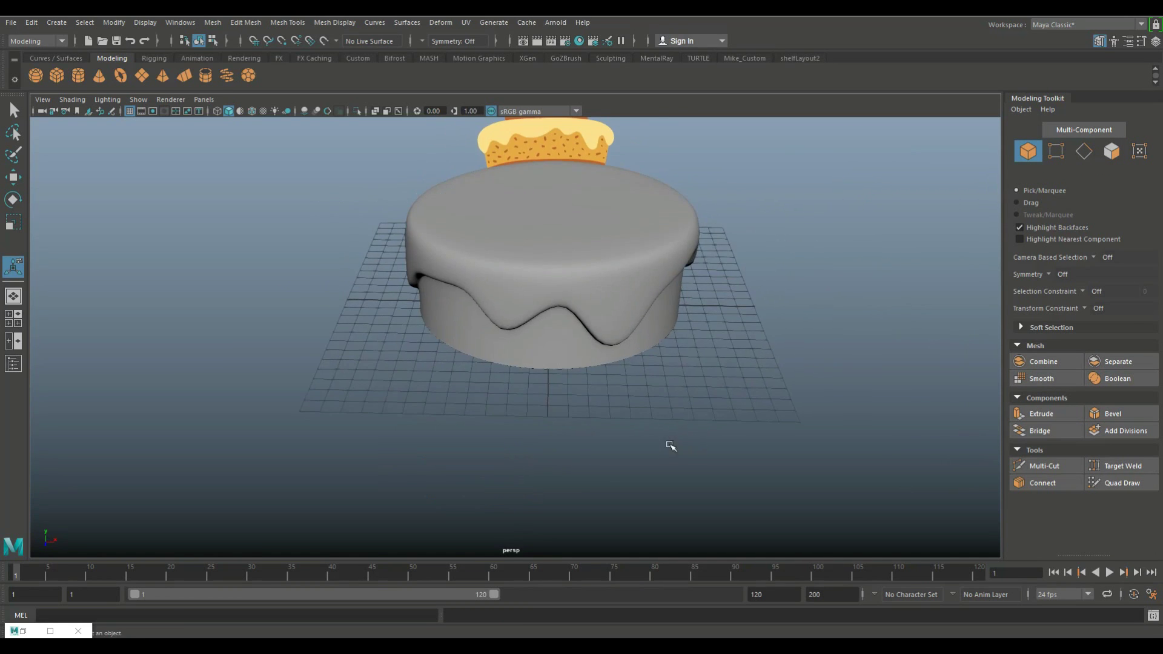
left_click(660, 327)
left_click_drag(806, 306, 787, 291, "alt")
Raise the tier to Y 7.13 and scale it down to about 7.61 wide to match the top tier.
key("w")
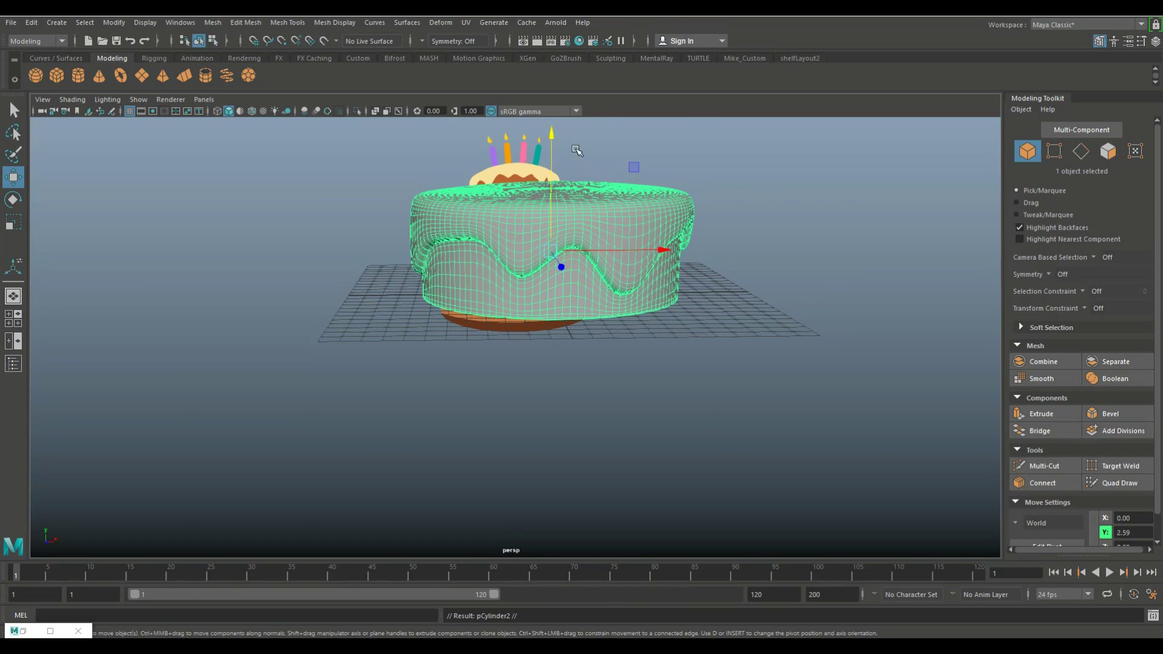
middle_click_drag(577, 150, 550, 73)
left_click(14, 318)
key("space")
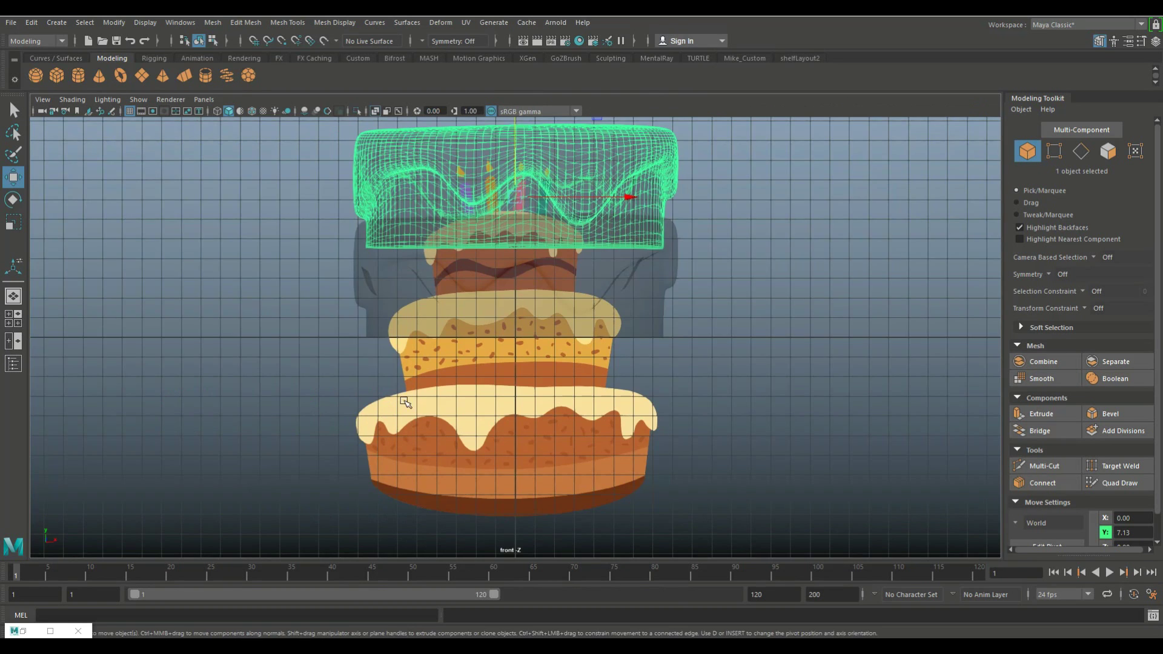
middle_click_drag(405, 402, 387, 478, "alt")
scroll(334, 420, "up", 1)
key("r")
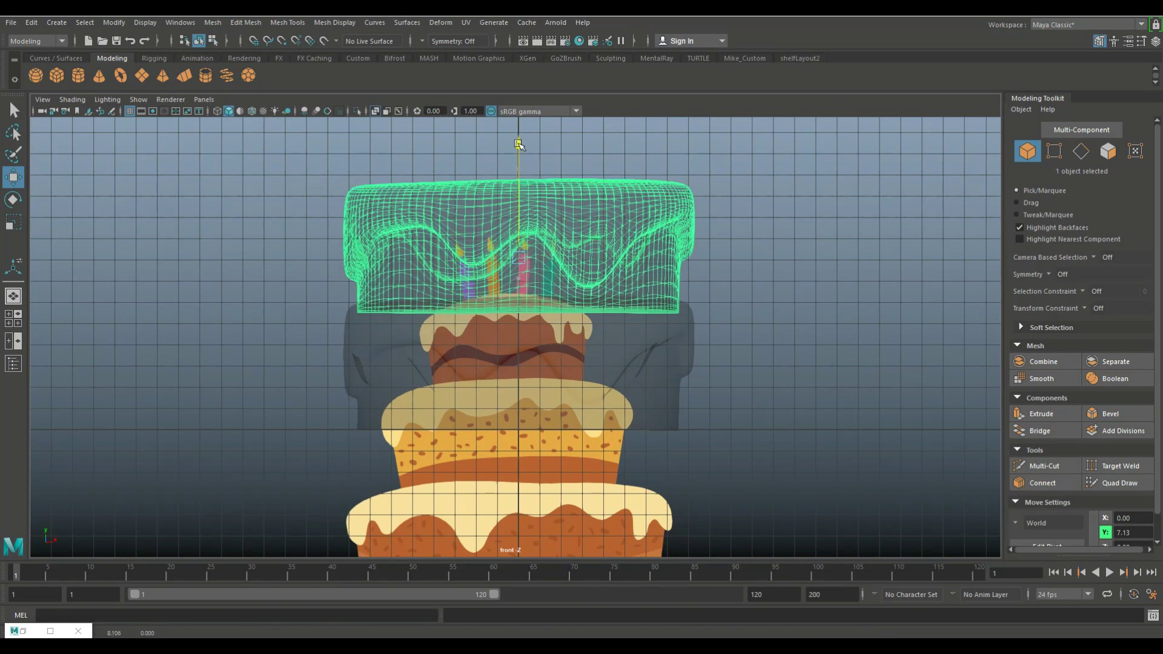
mouse_move(471, 233)
middle_mouse_down()
mouse_move(448, 261)
mouse_move(466, 247)
middle_mouse_up()
key("w")
right_click(497, 206)
Soft-select all upper-tier faces and scale them horizontally to about 1.066.
left_click(497, 239)
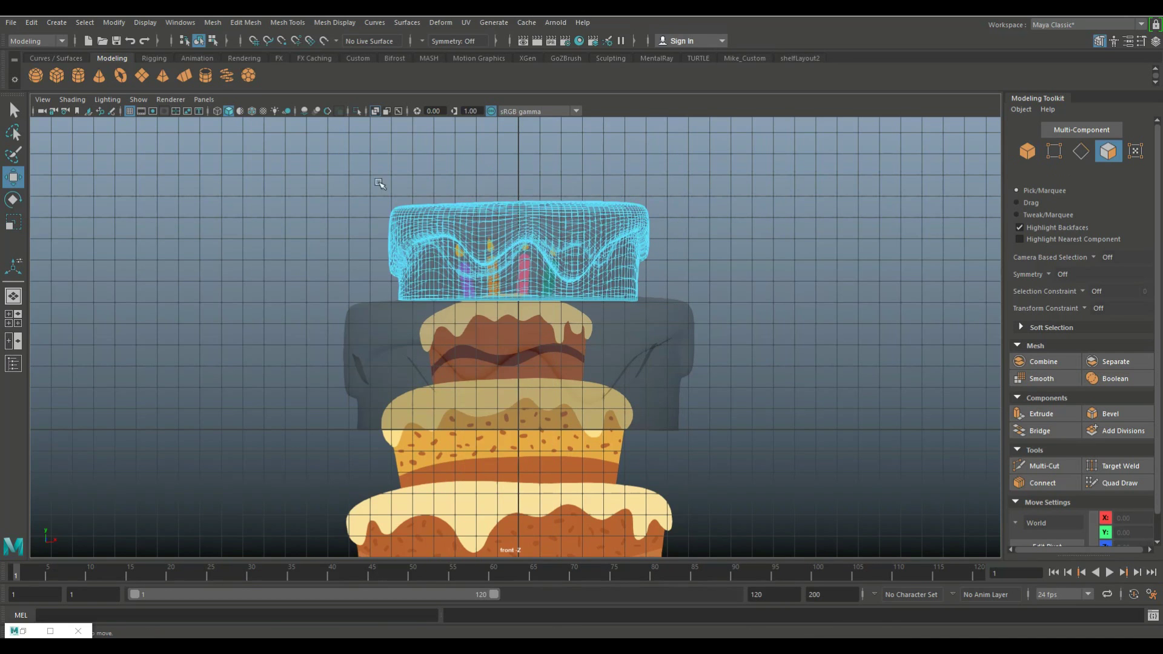
left_click_drag(723, 216, 724, 217)
key("b")
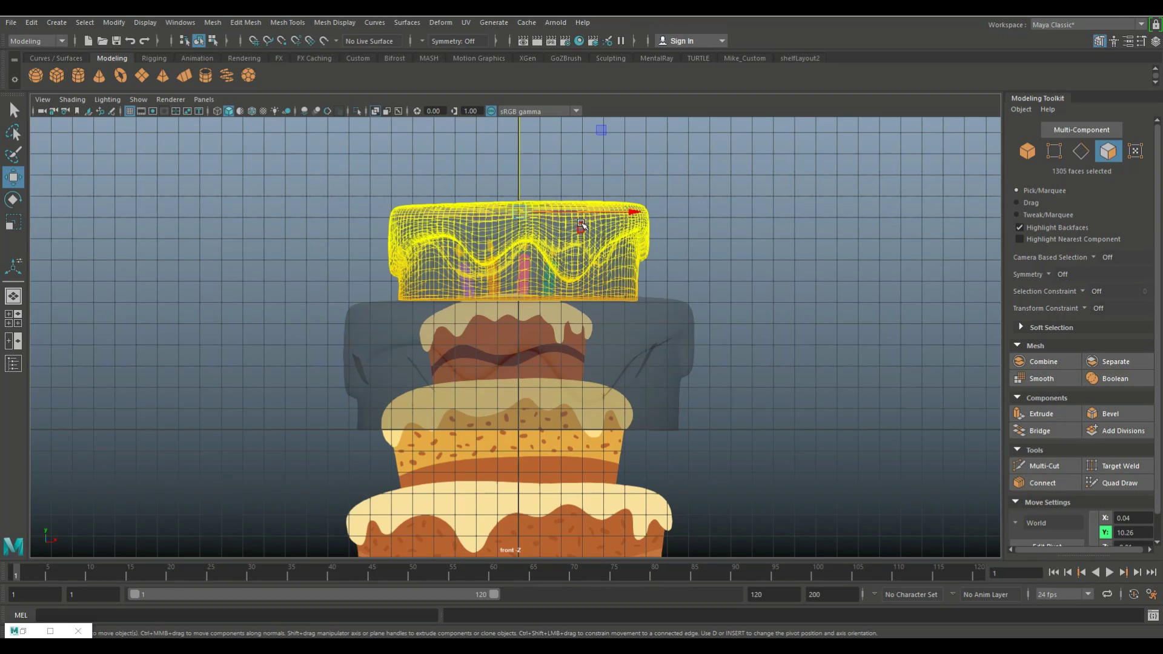
left_click_drag(534, 243, 432, 230)
key("r")
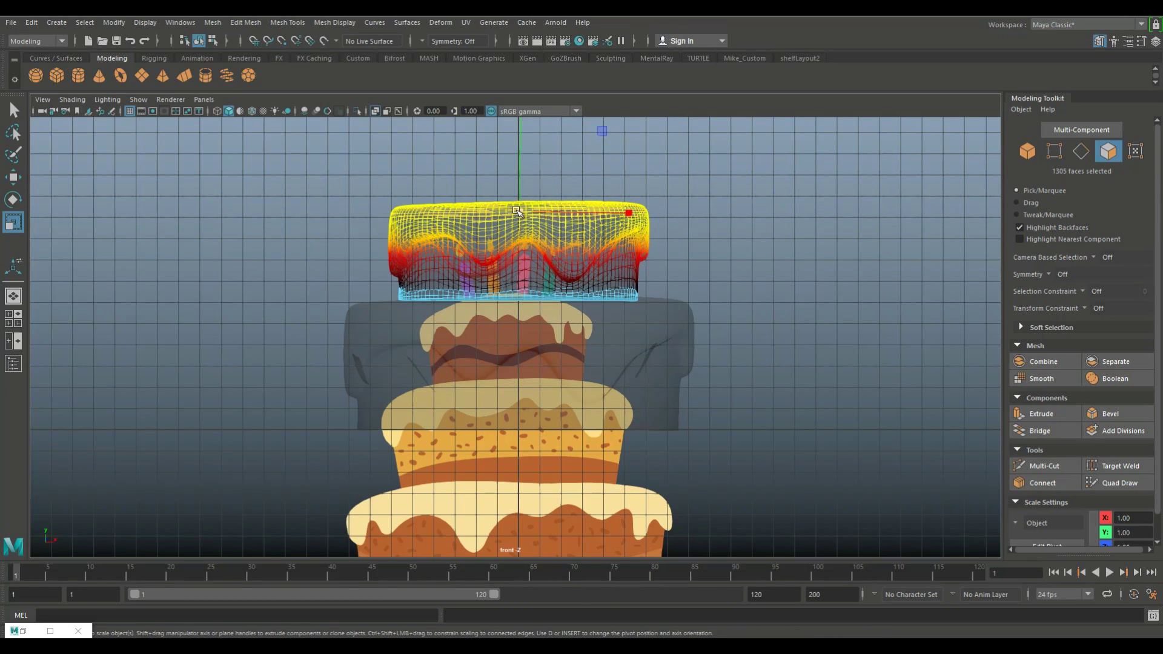
left_click_drag(518, 212, 528, 210)
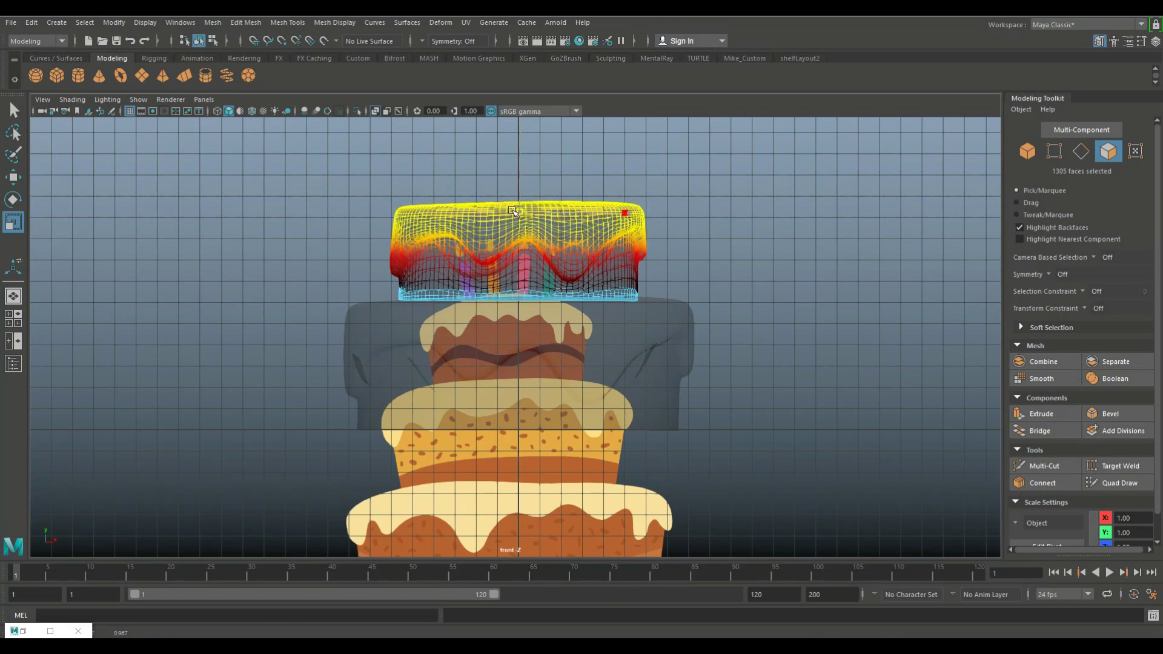
Return to the maximised perspective view and turn soft selection off.
left_click(14, 318)
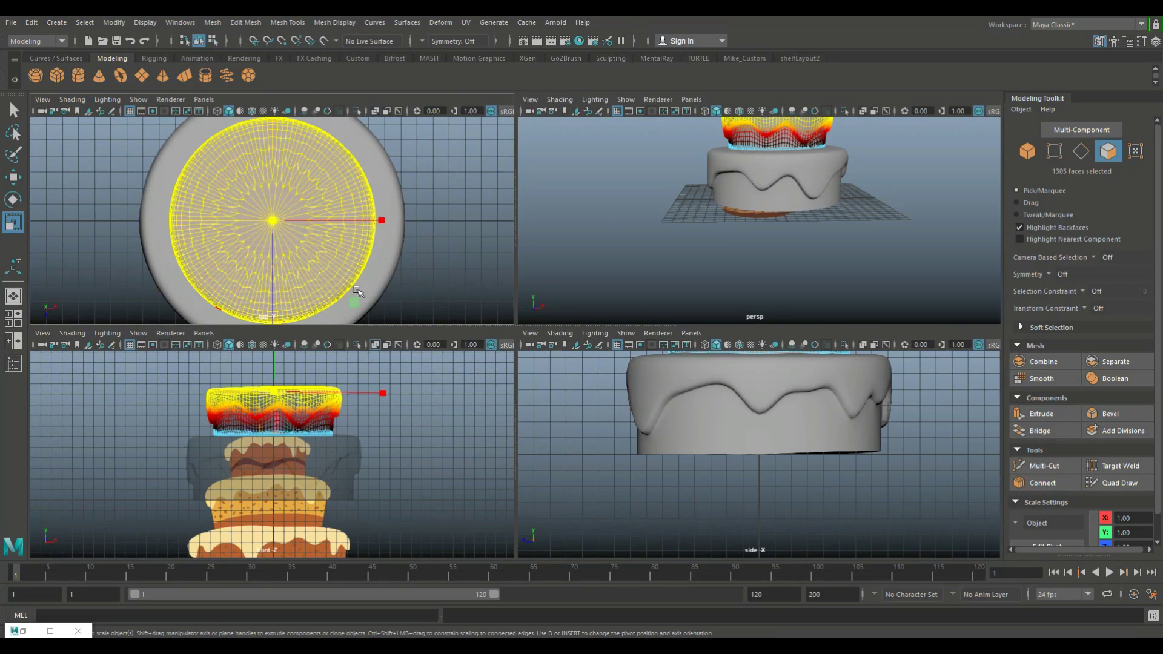
key("space")
key("b")
scroll(662, 292, "down", 3)
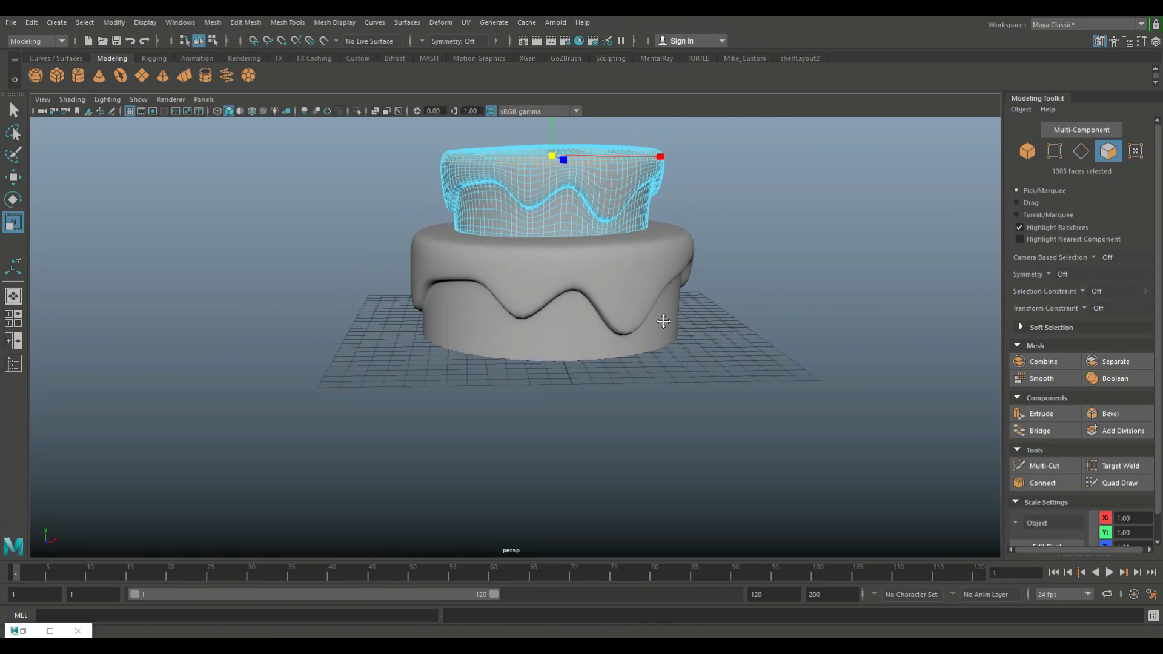
scroll(610, 247, "up", 3)
scroll(674, 251, "down", 8)
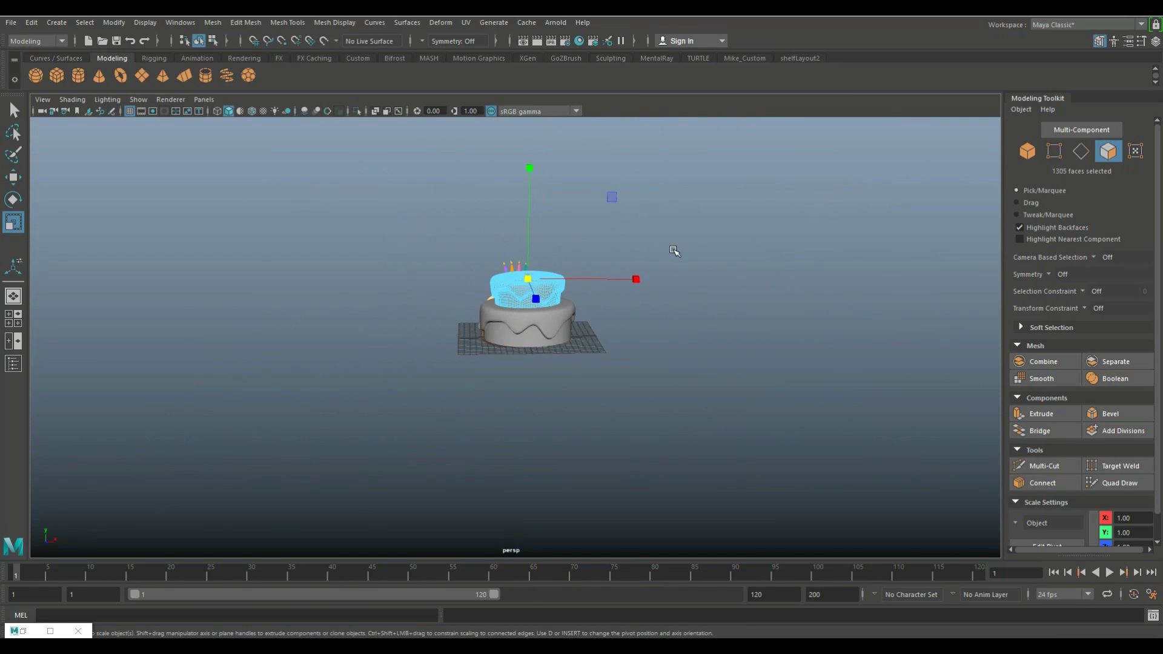
scroll(675, 250, "up", 3)
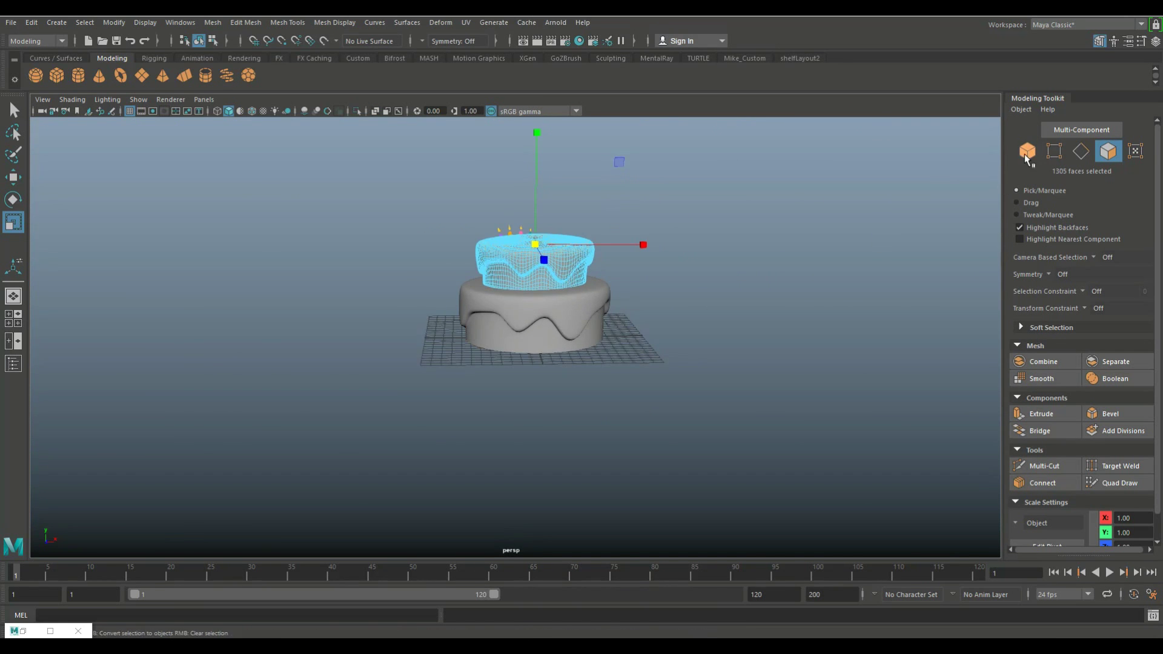
Spin the duplicated upper tier around its vertical axis and reselect it.
key("F8")
key("e")
mouse_move(502, 281)
left_mouse_down()
mouse_move(772, 321)
mouse_move(737, 355)
mouse_move(736, 384)
mouse_move(583, 233)
left_mouse_up()
left_click(772, 321)
scroll(744, 319, "up", 2)
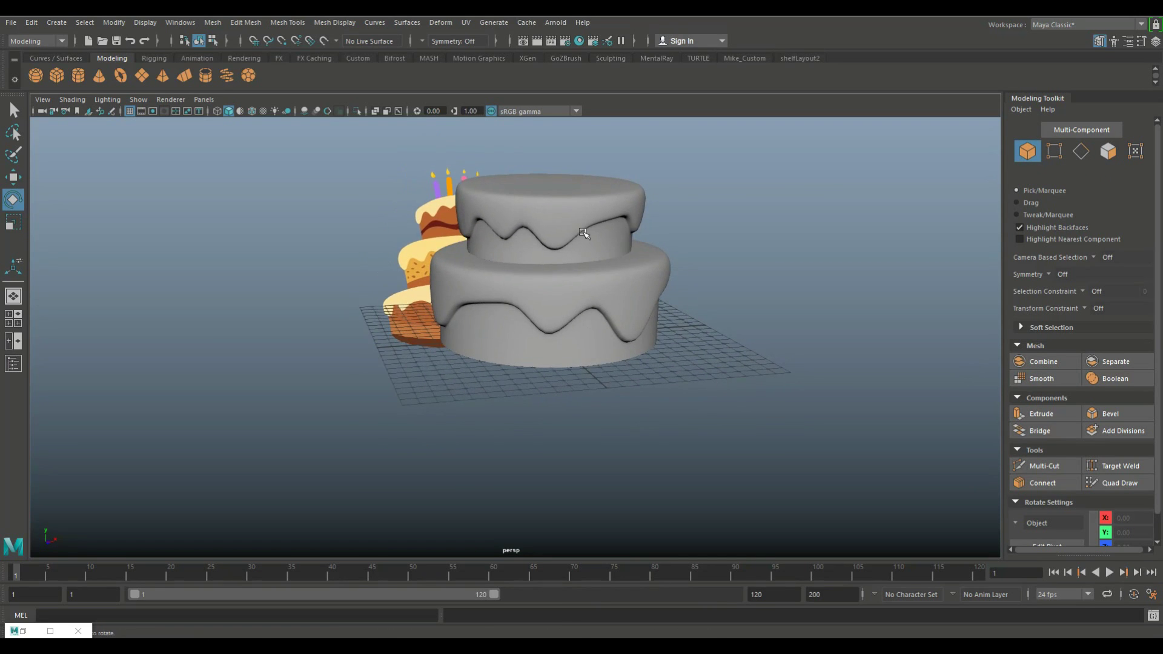
left_click(583, 233)
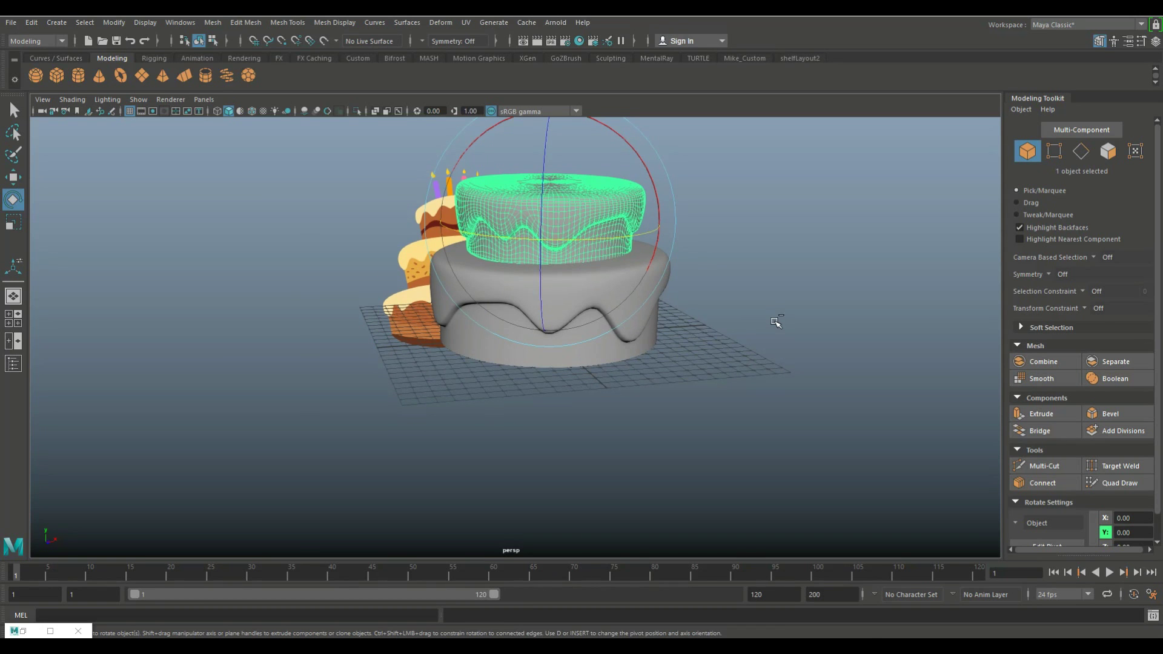
Raise the top tier to Y 12.60 and shrink it to about 3.81 by 1.35.
key("w")
left_click_drag(551, 135, 551, 106)
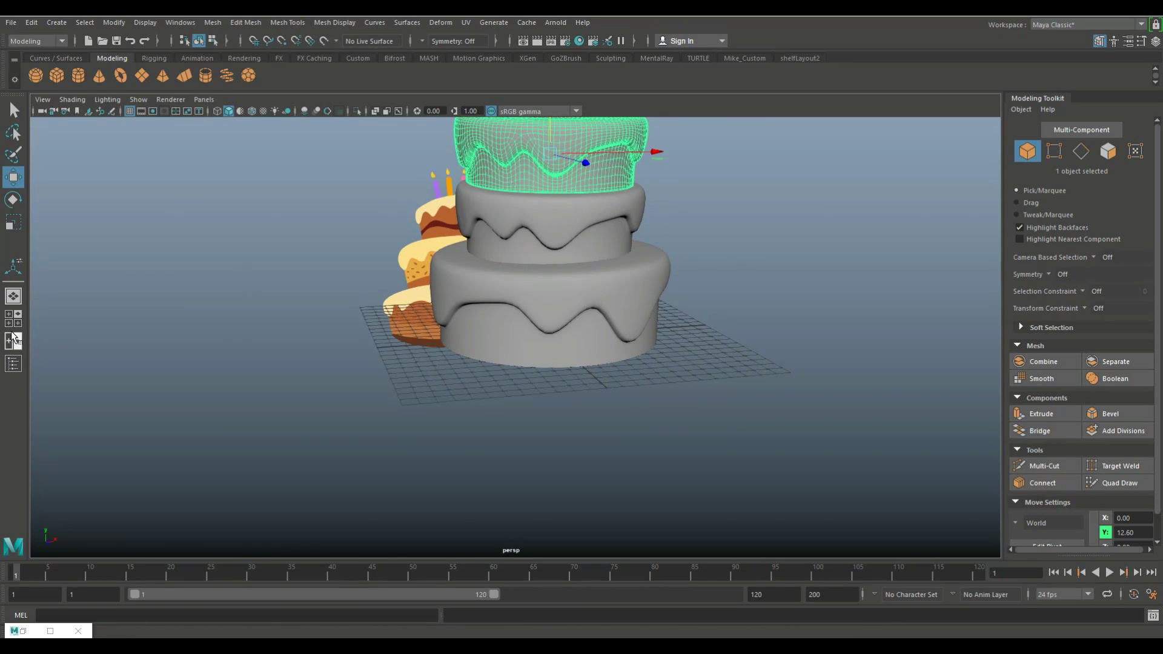
key("space")
key("space")
middle_click_drag(513, 385, 514, 518, "alt")
key("r")
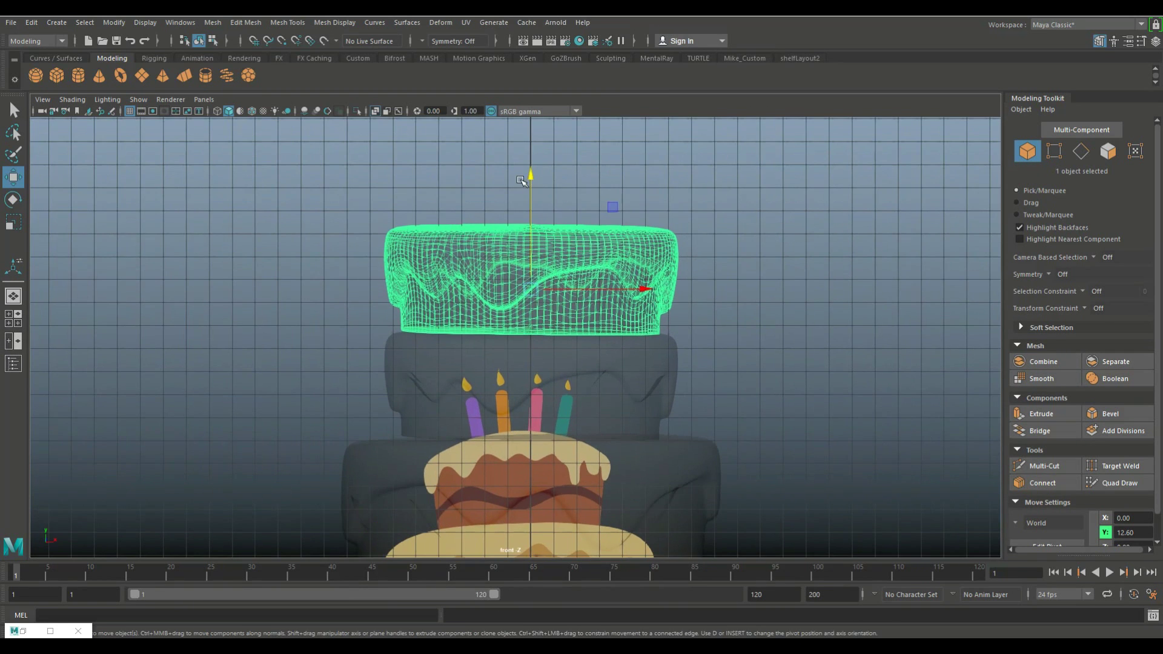
left_click_drag(532, 279, 531, 162)
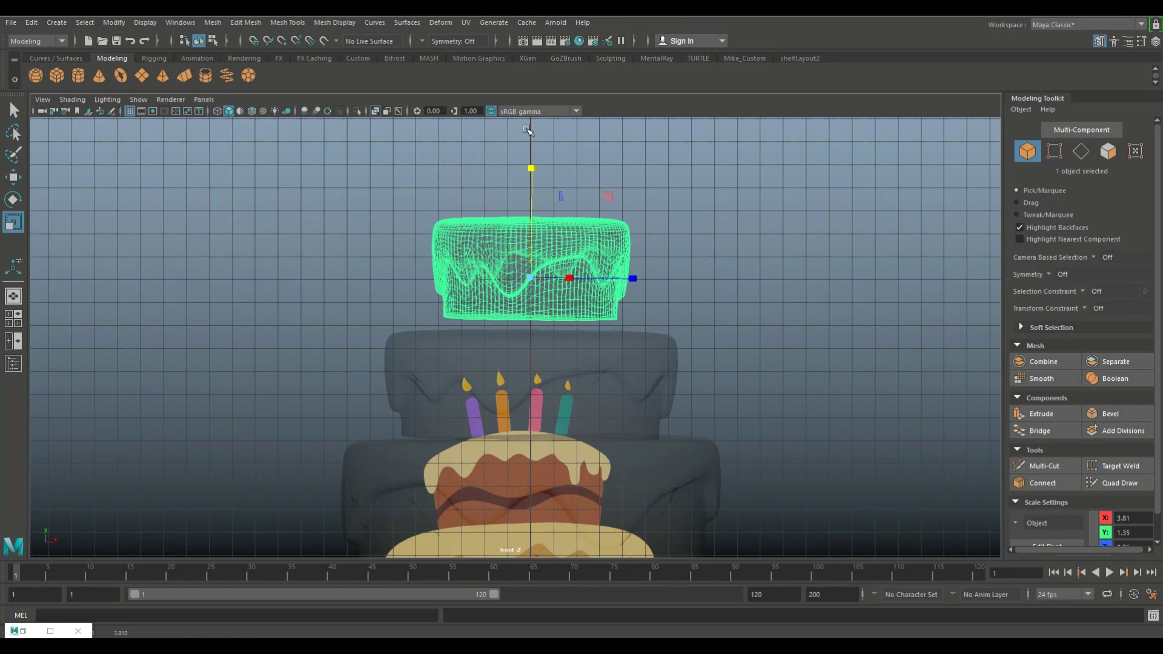
Turn the top tier about its Y axis and lower it to Y 12.22.
key("e")
mouse_move(582, 276)
left_mouse_down()
mouse_move(629, 267)
mouse_move(604, 208)
left_mouse_up()
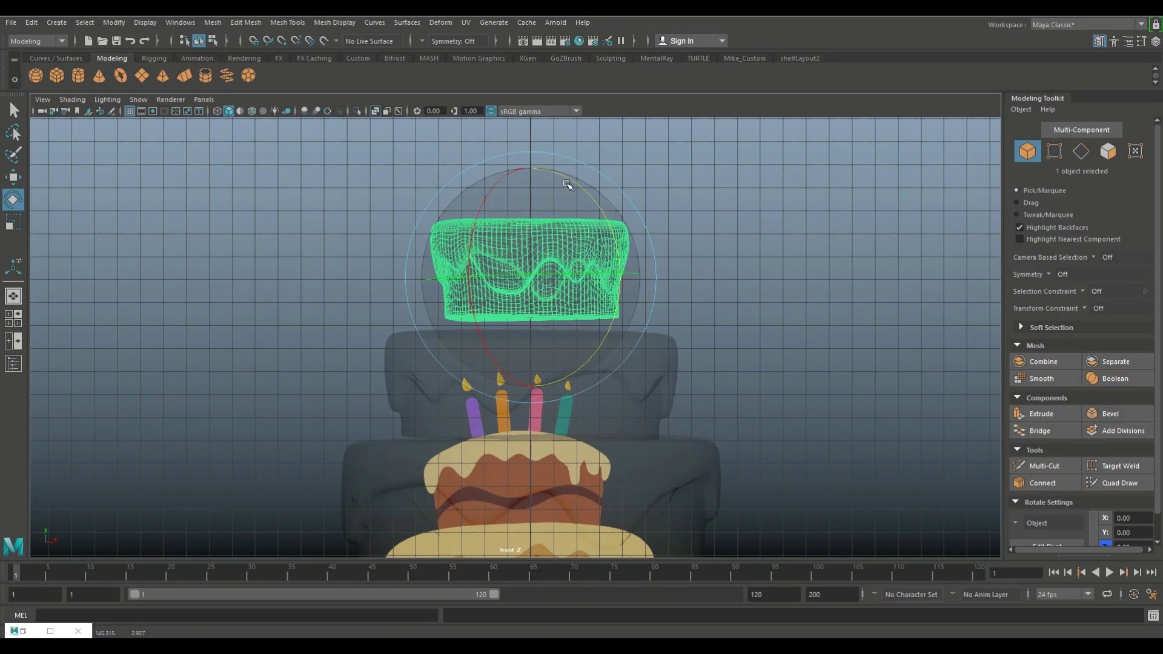
key("w")
left_click_drag(532, 164, 532, 182)
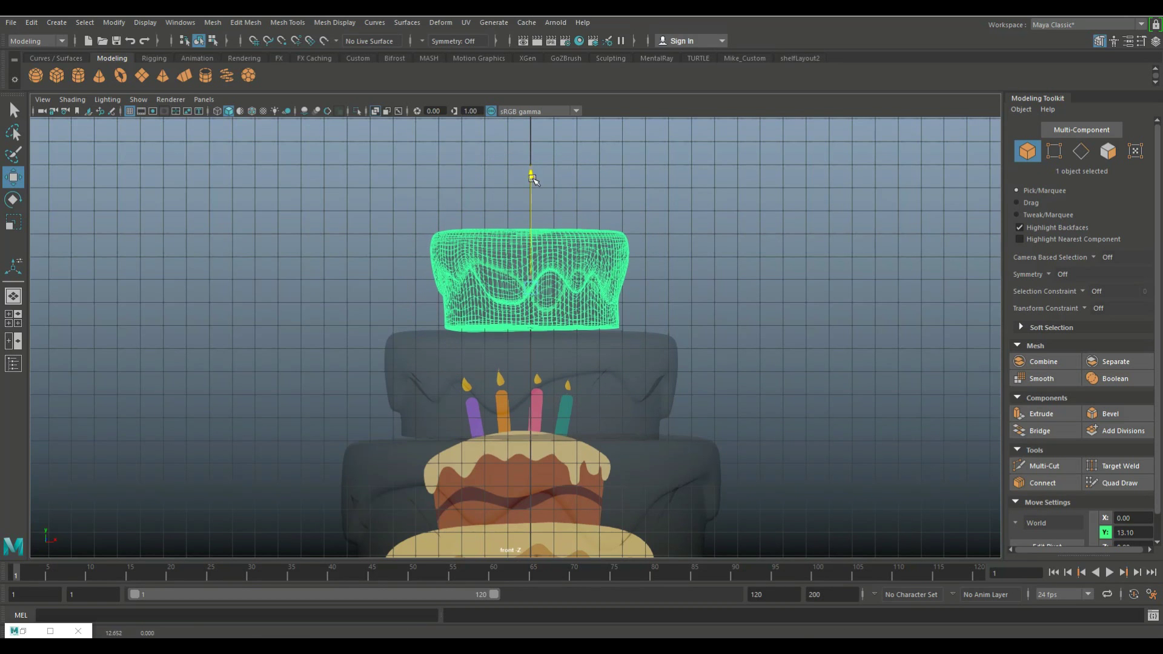
left_click(18, 321)
key("space")
Orbit around the cake, try tilting the top tier, and undo the tilt.
left_click(777, 213)
mouse_move(777, 213)
left_mouse_down("alt")
mouse_move(746, 256)
mouse_move(758, 278)
left_mouse_up("alt")
left_click(615, 310)
key("e")
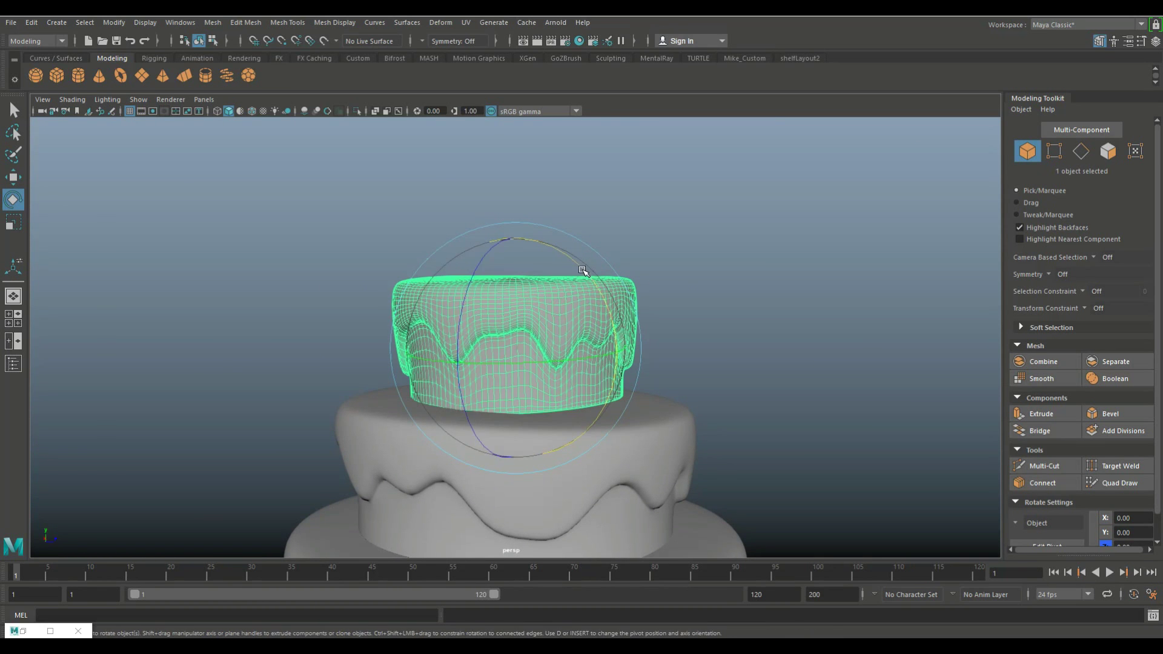
left_click_drag(582, 271, 586, 278)
key("ctrl+z")
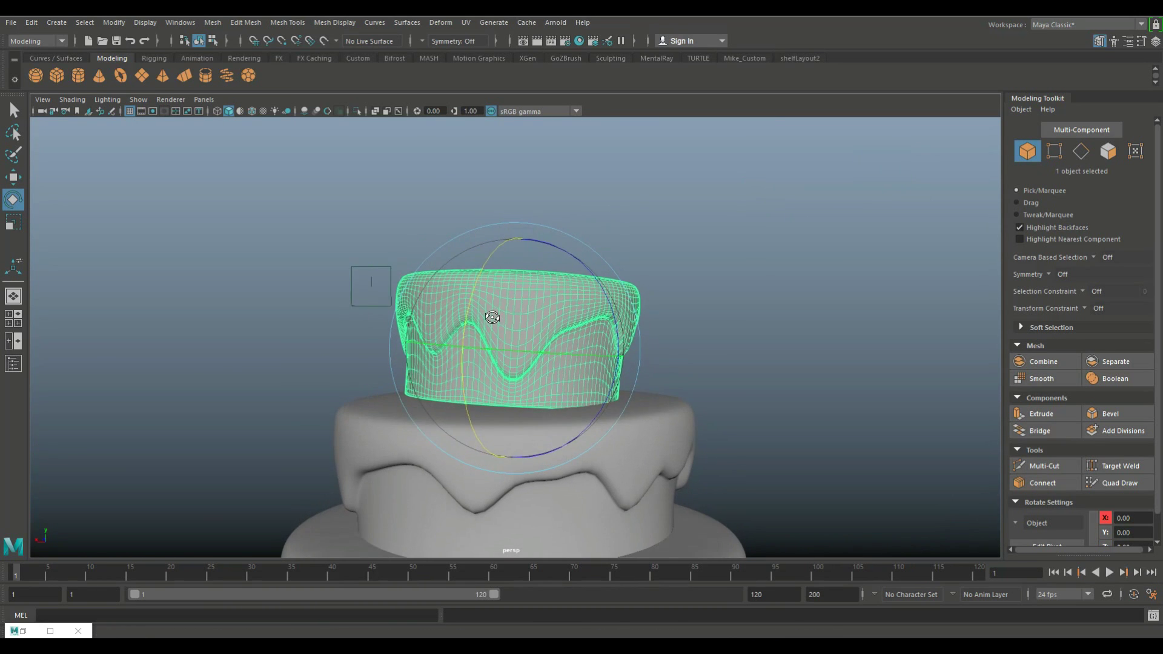
Spin the top tier around its vertical axis to reposition its drips.
key("w")
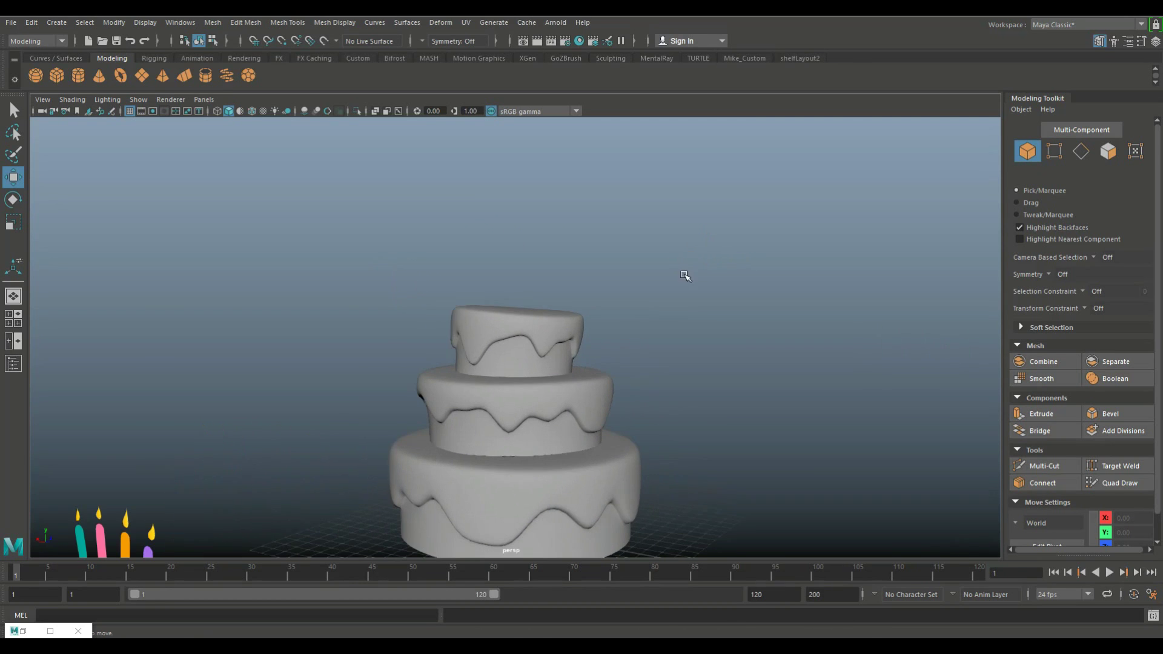
left_click(566, 333)
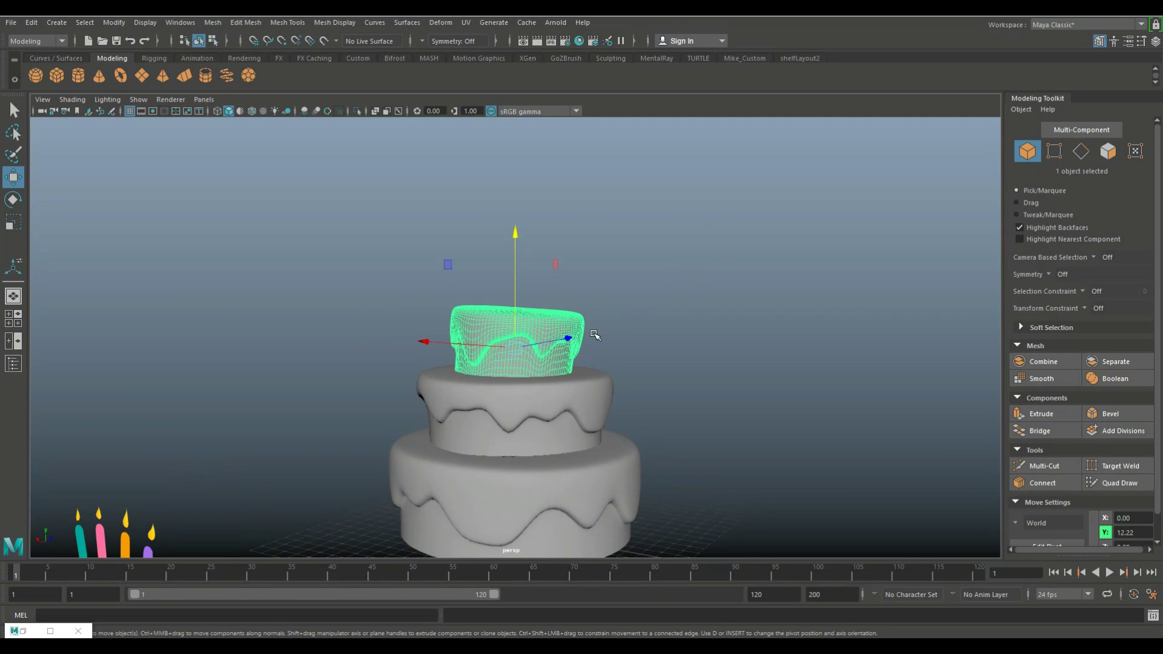
key("e")
left_click_drag(559, 285, 483, 248)
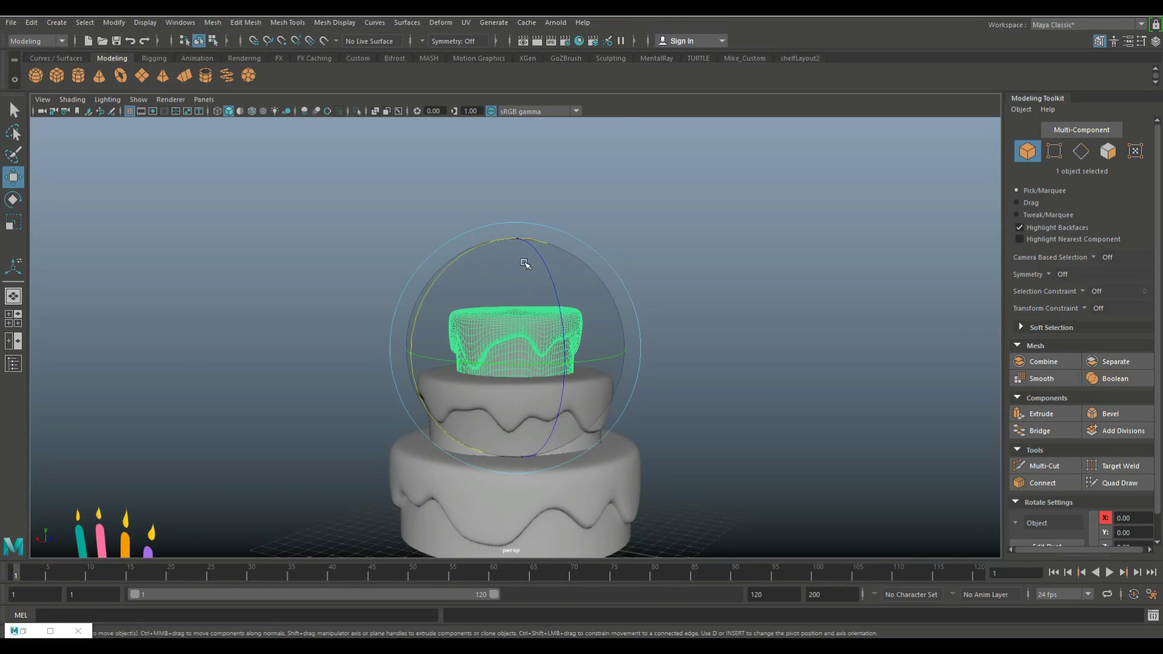
key("w")
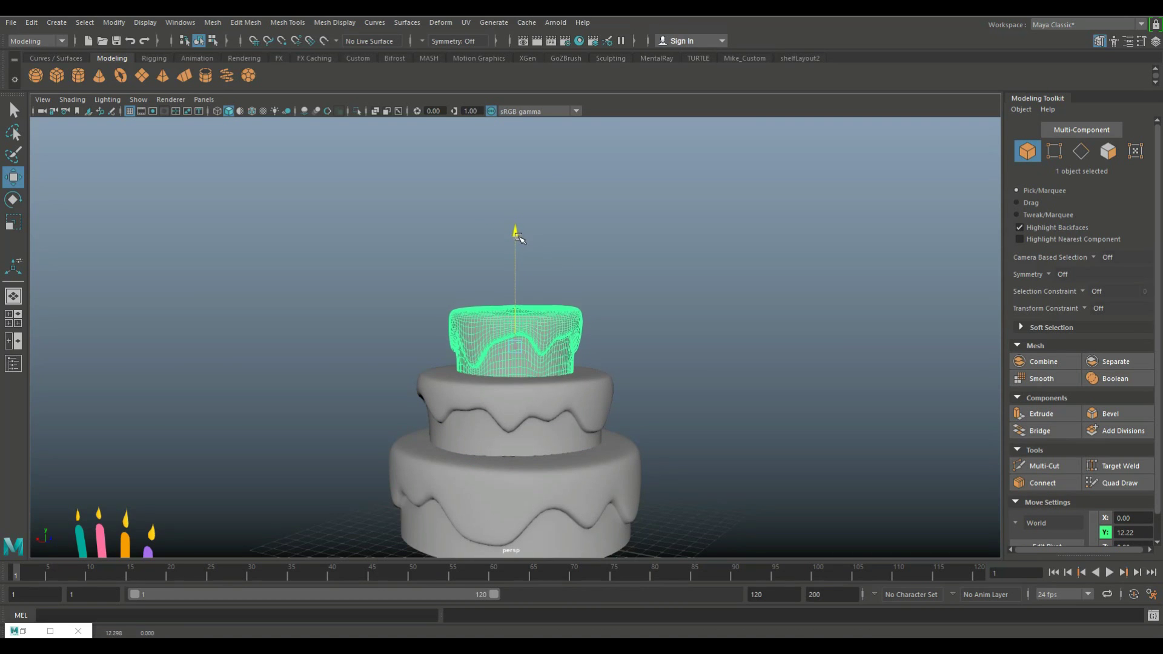
left_click(630, 249)
Rotate the bottom tier around its vertical axis to offset its icing drips.
mouse_move(696, 297)
left_mouse_down("alt")
mouse_move(713, 292)
mouse_move(608, 452)
left_mouse_up("alt")
left_click(507, 413)
key("e")
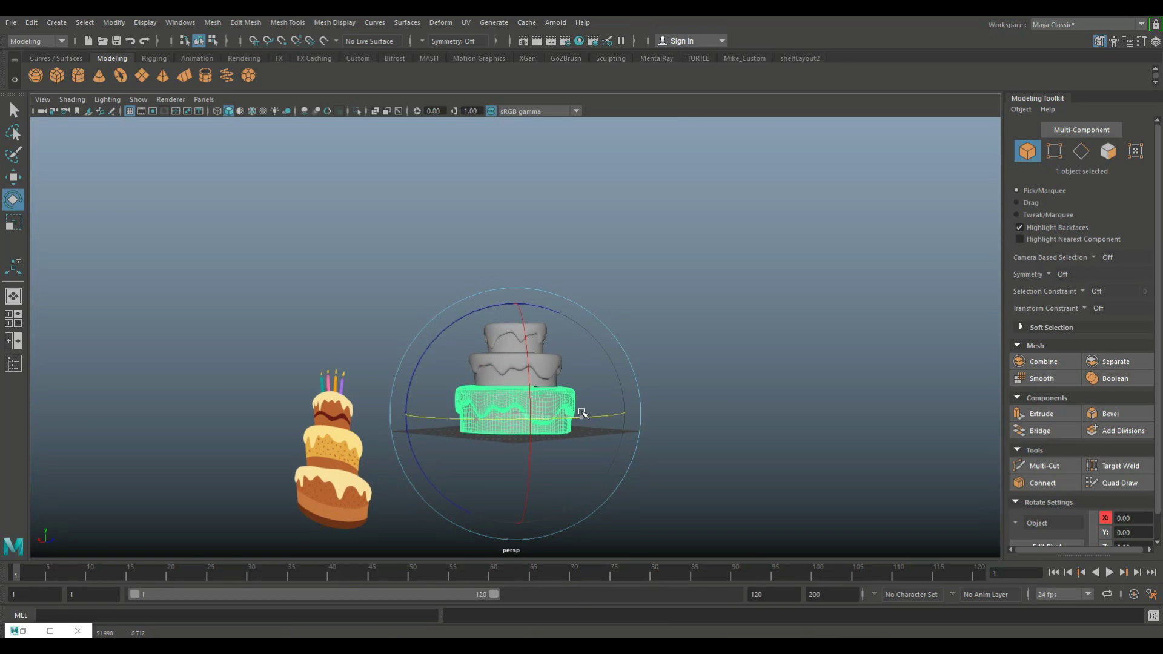
mouse_move(582, 413)
left_mouse_down()
mouse_move(385, 428)
mouse_move(456, 429)
left_mouse_up()
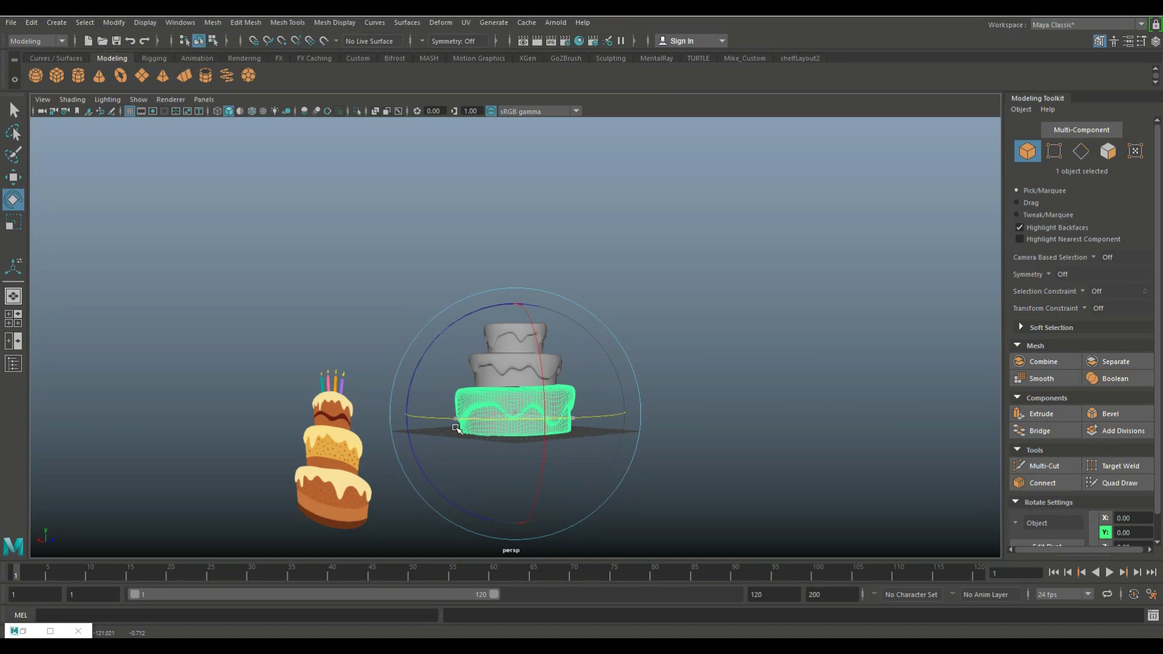
left_click_drag(456, 428, 402, 431)
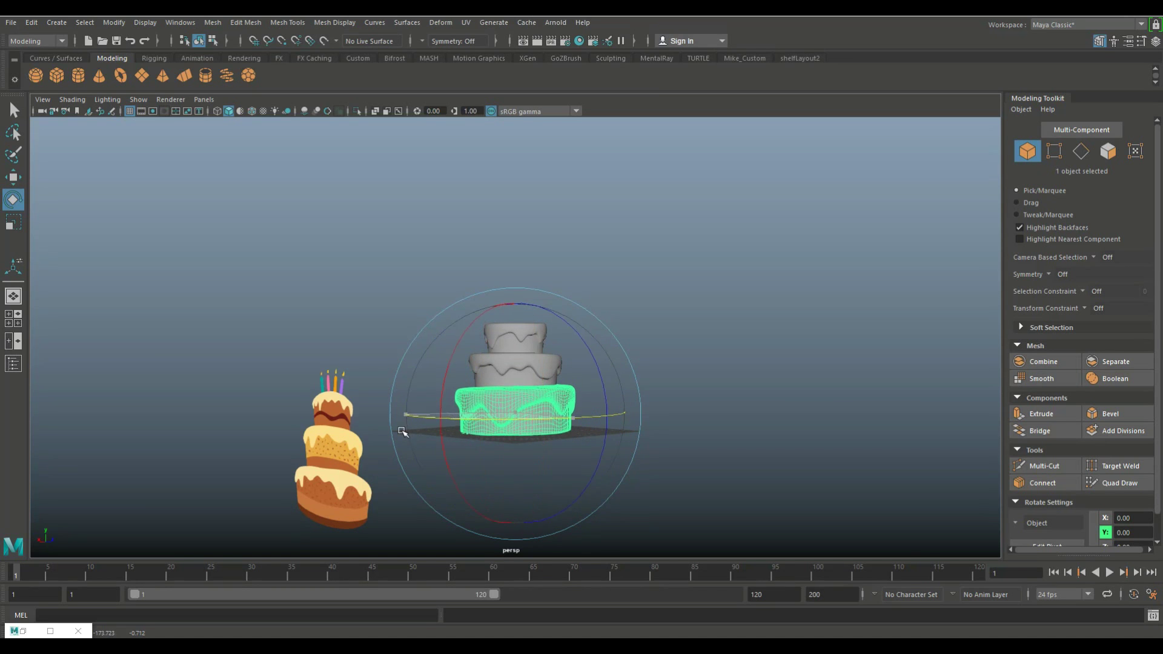
left_click(730, 319)
Select the top, middle and bottom tiers together and frame them.
left_click_drag(730, 320, 742, 374, "alt")
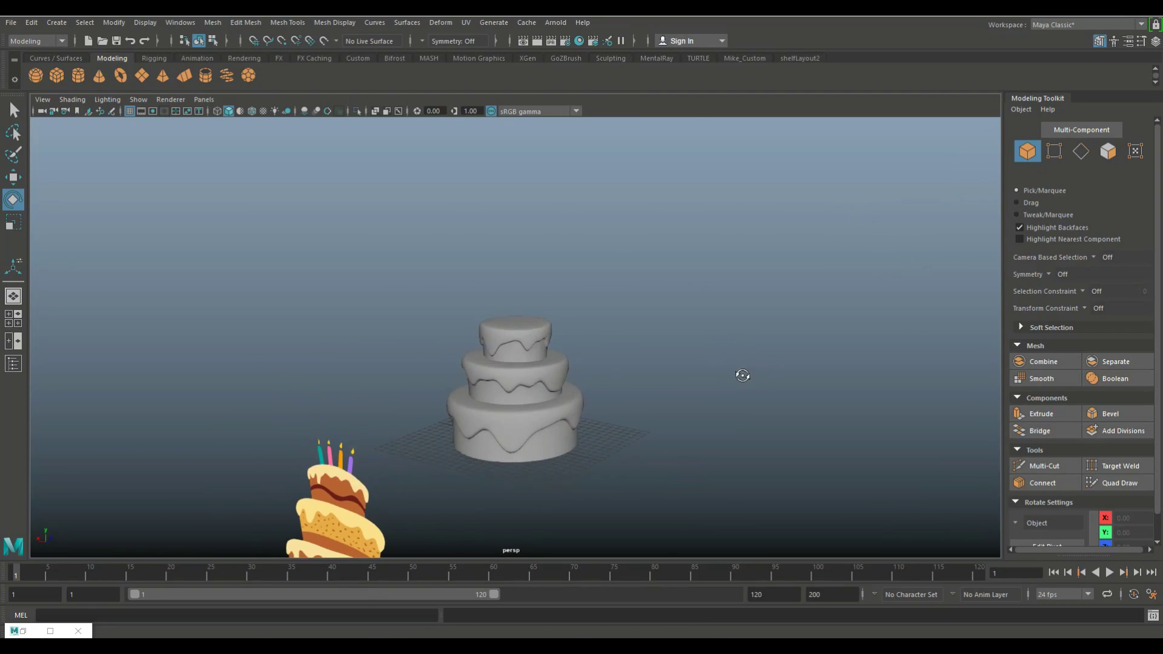
left_click(516, 340)
key("f")
left_click(757, 475, "shift")
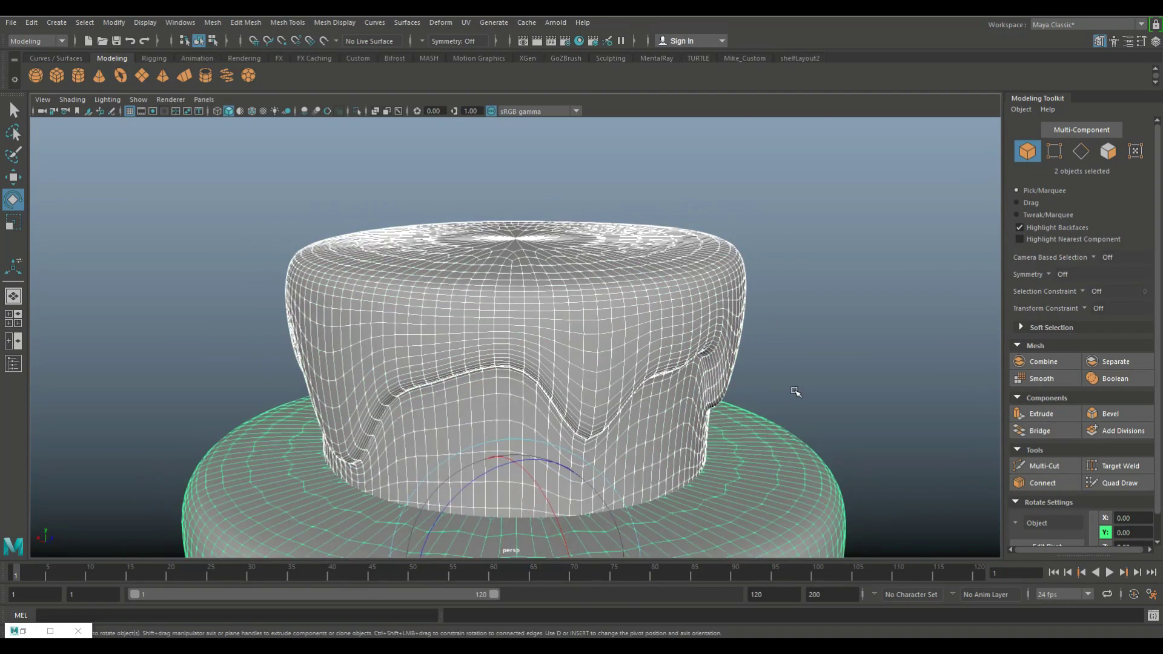
key("f")
left_click(757, 472, "shift")
Union the three selected tiers into one mesh with Boolean > Union.
key("f")
scroll(788, 424, "down", 2)
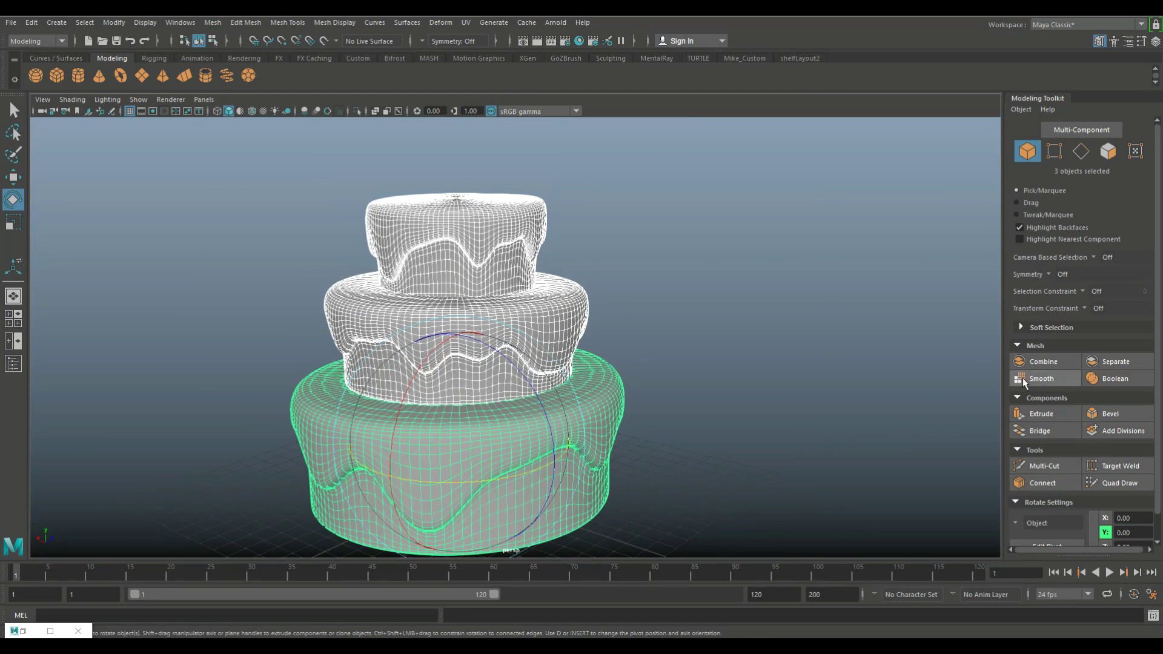
left_click(1121, 382)
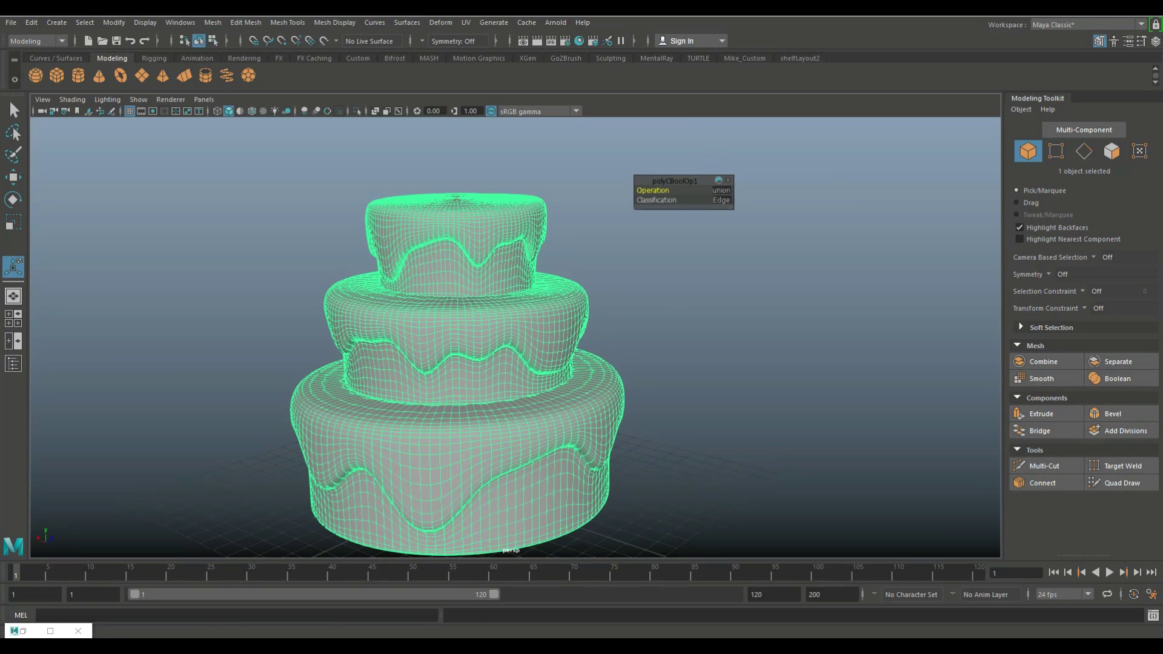
Reselect the merged cake and try Edit Mesh > Separate on it.
key("q")
left_click(755, 353)
left_click(502, 254)
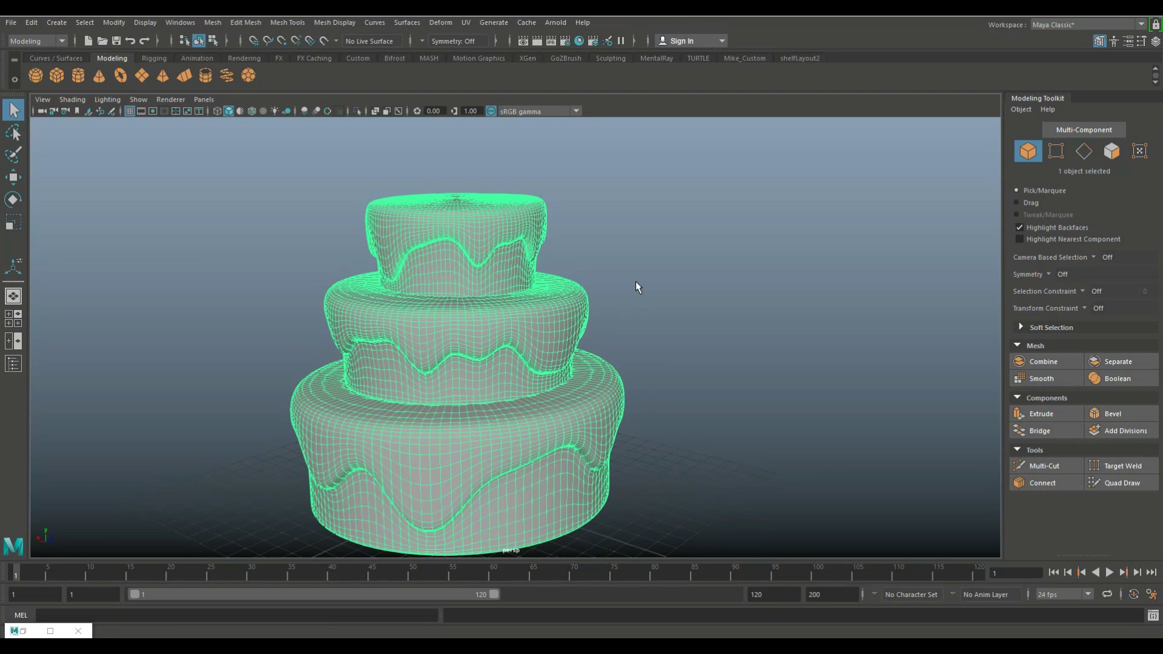
left_click(249, 24)
left_click(249, 75)
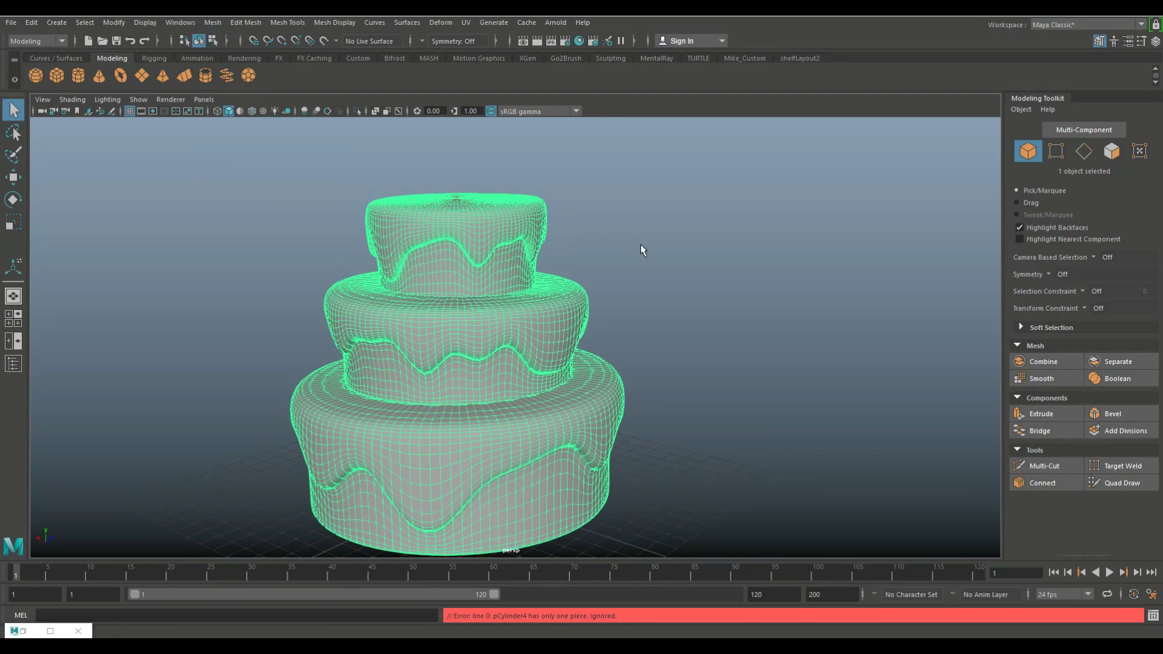
left_click(650, 293)
left_click(569, 307)
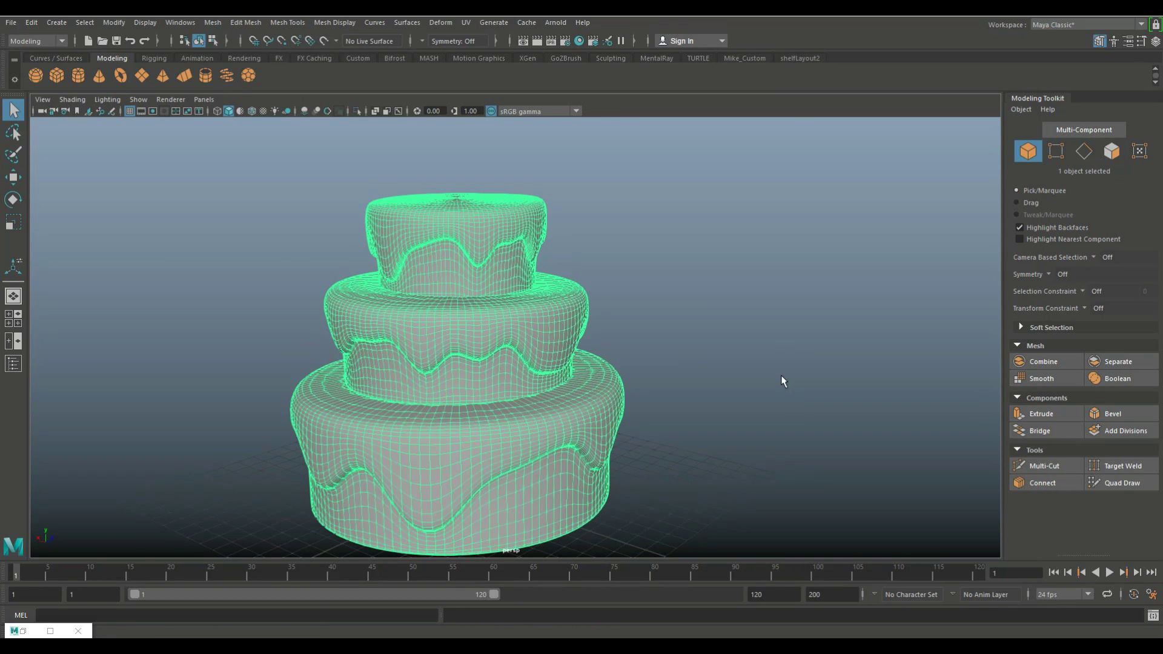
key("f")
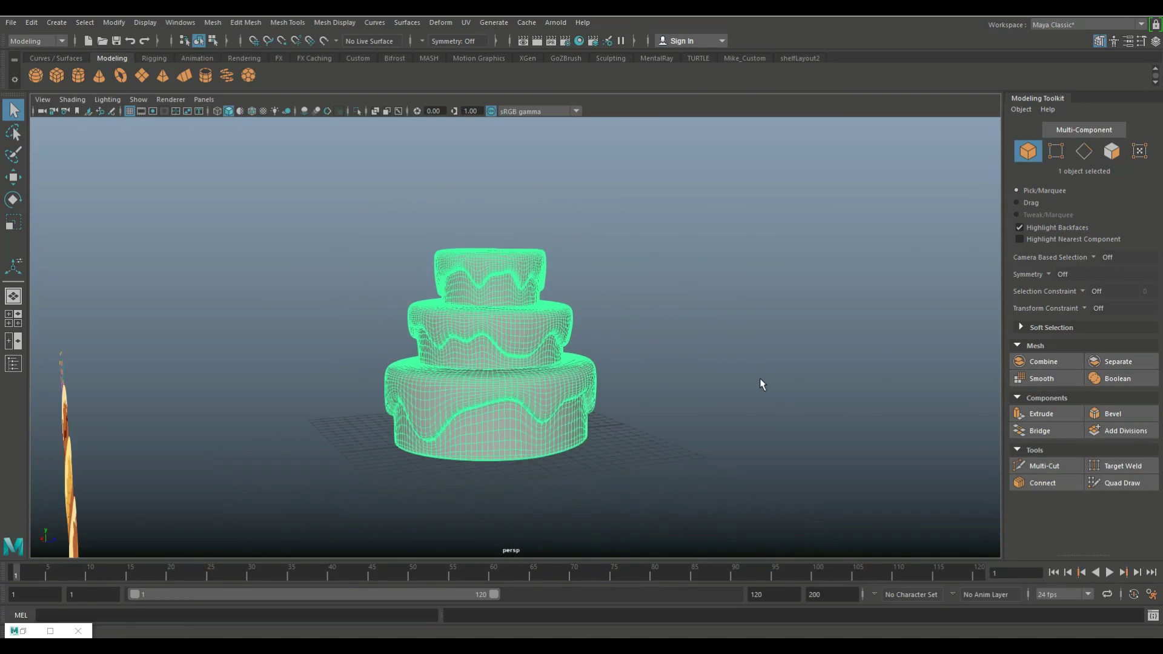
Set the tall cylinder's Subdivisions Height to 15.
mouse_move(759, 376)
left_mouse_down("alt")
mouse_move(658, 384)
mouse_move(683, 389)
left_mouse_up("alt")
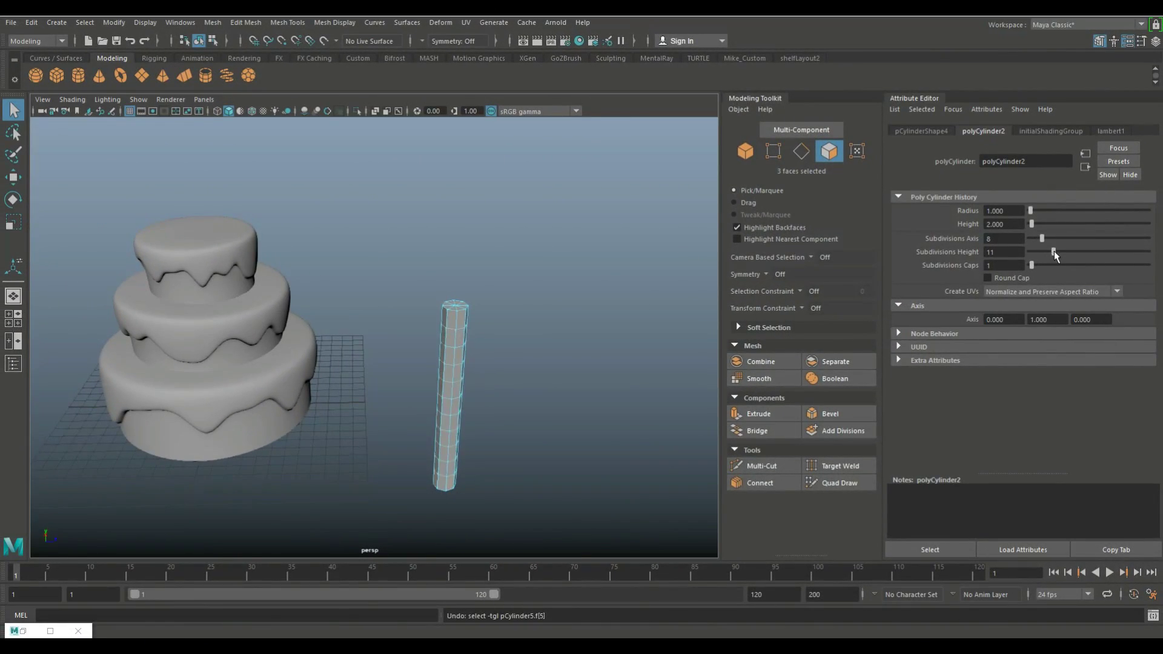
right_click_drag(557, 387, 558, 221, "alt")
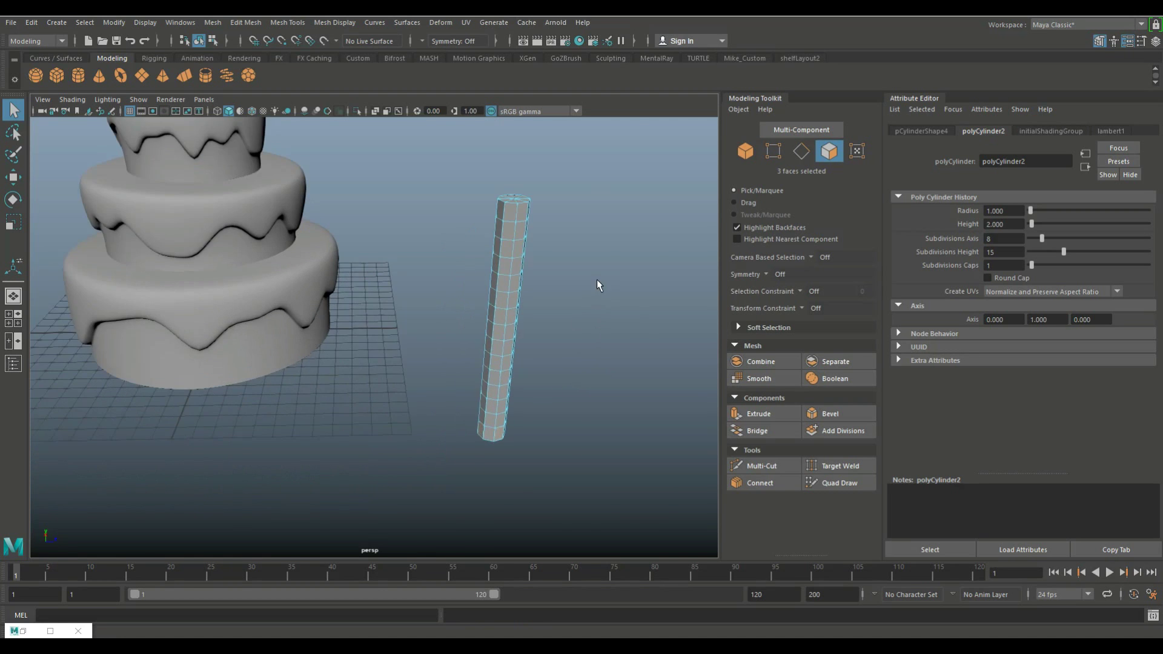
key("ctrl+a")
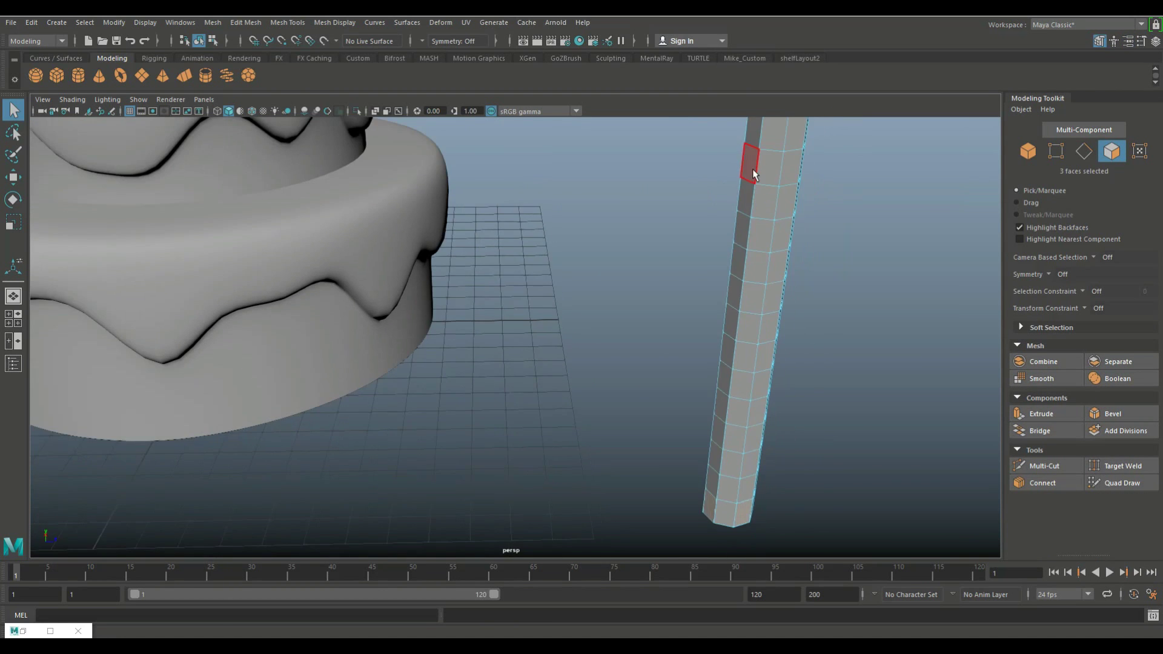
scroll(701, 173, "down", 5)
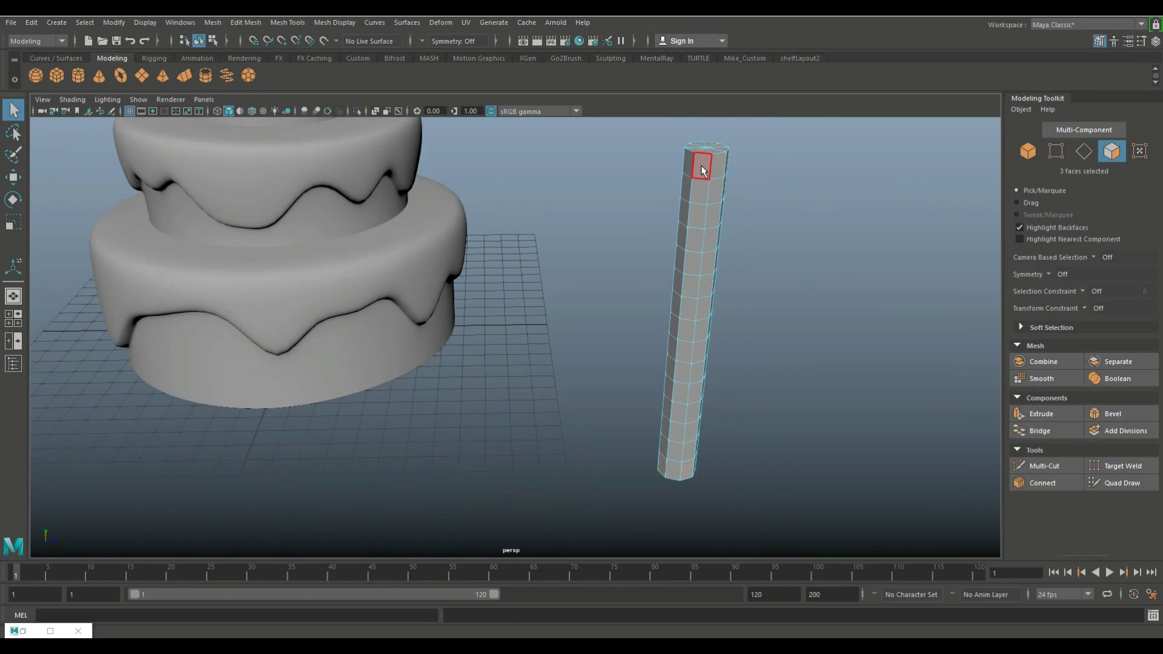
Select several vertical face strips around the cylinder.
double_click(677, 472)
left_click_drag(662, 475, 800, 459, "alt")
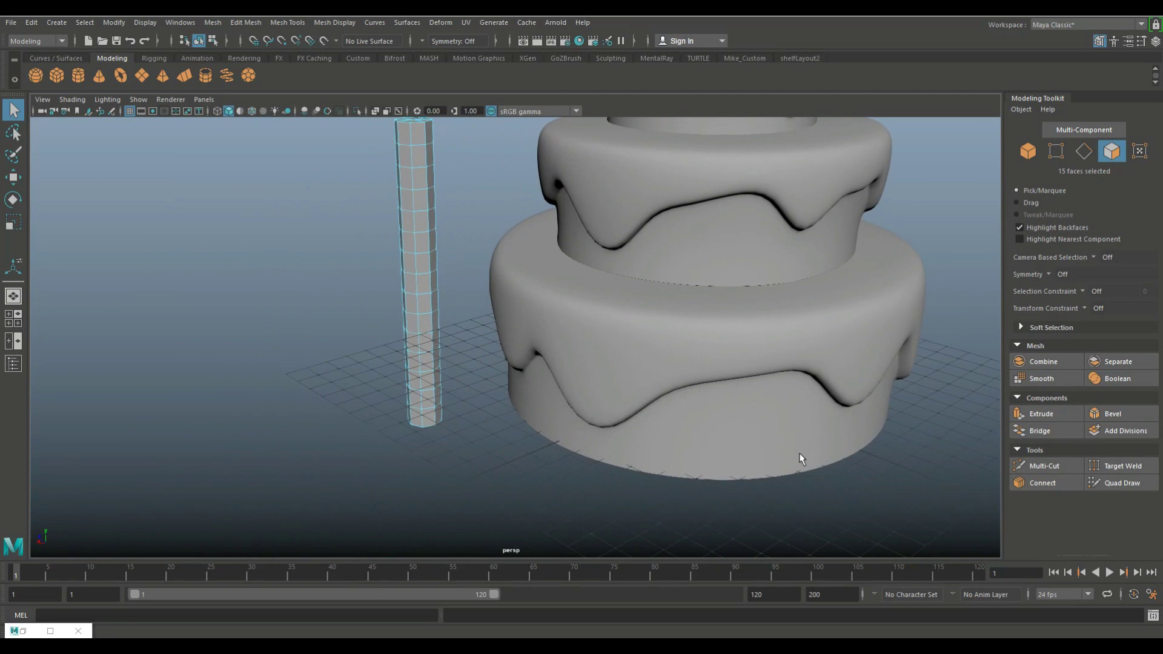
double_click(428, 418)
mouse_move(430, 424)
left_mouse_down("alt")
mouse_move(371, 463)
mouse_move(440, 466)
left_mouse_up("alt")
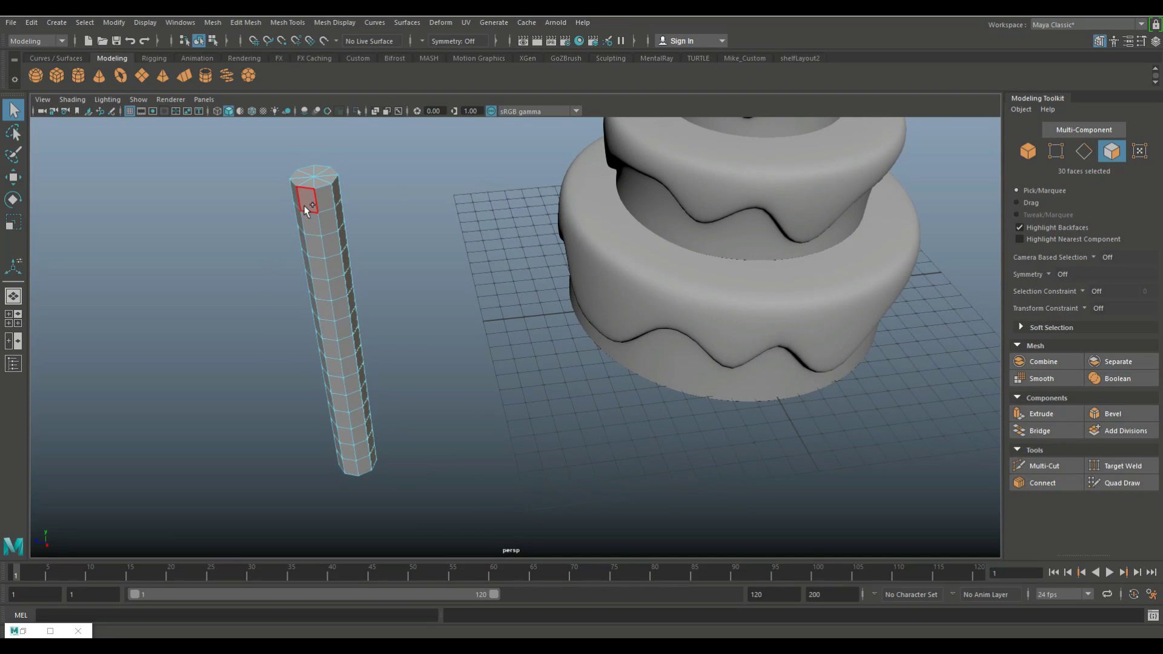
left_click_drag(270, 459, 376, 455, "alt")
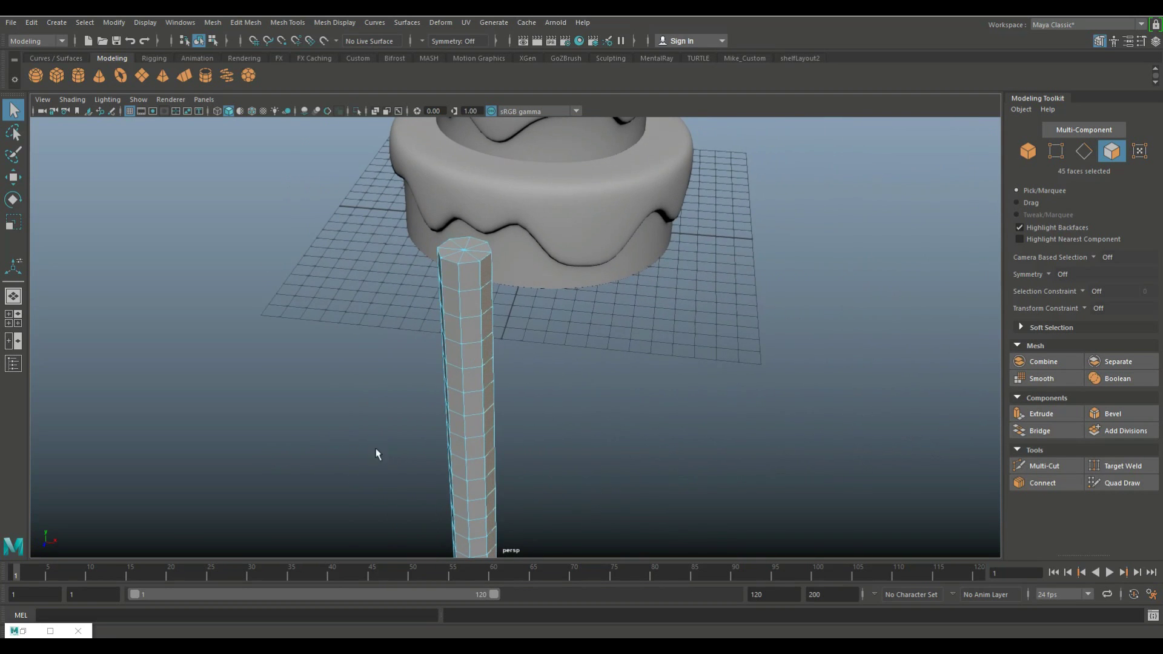
left_click(452, 277, "shift")
mouse_move(452, 277)
left_mouse_down("alt")
mouse_move(604, 533)
mouse_move(704, 459)
mouse_move(709, 470)
left_mouse_up("alt")
Extrude the selected face strips to 0.4 thickness and open Deform > Nonlinear.
key("ctrl+e")
left_click_drag(651, 190, 655, 190)
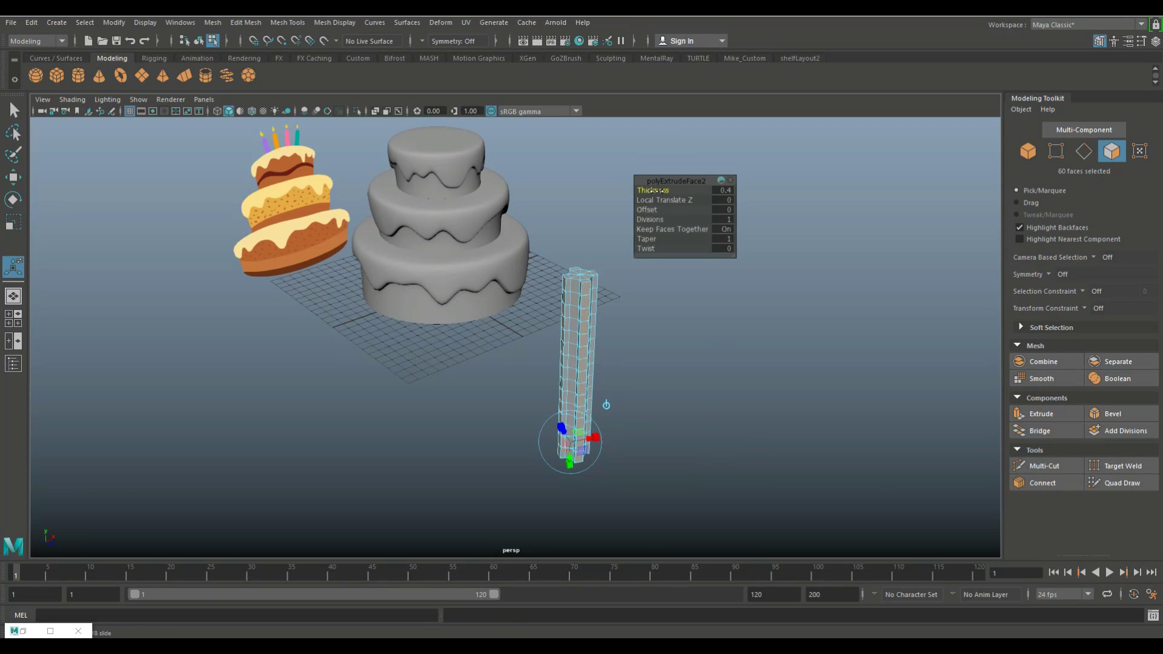
key("q")
right_click_drag(581, 303, 639, 262)
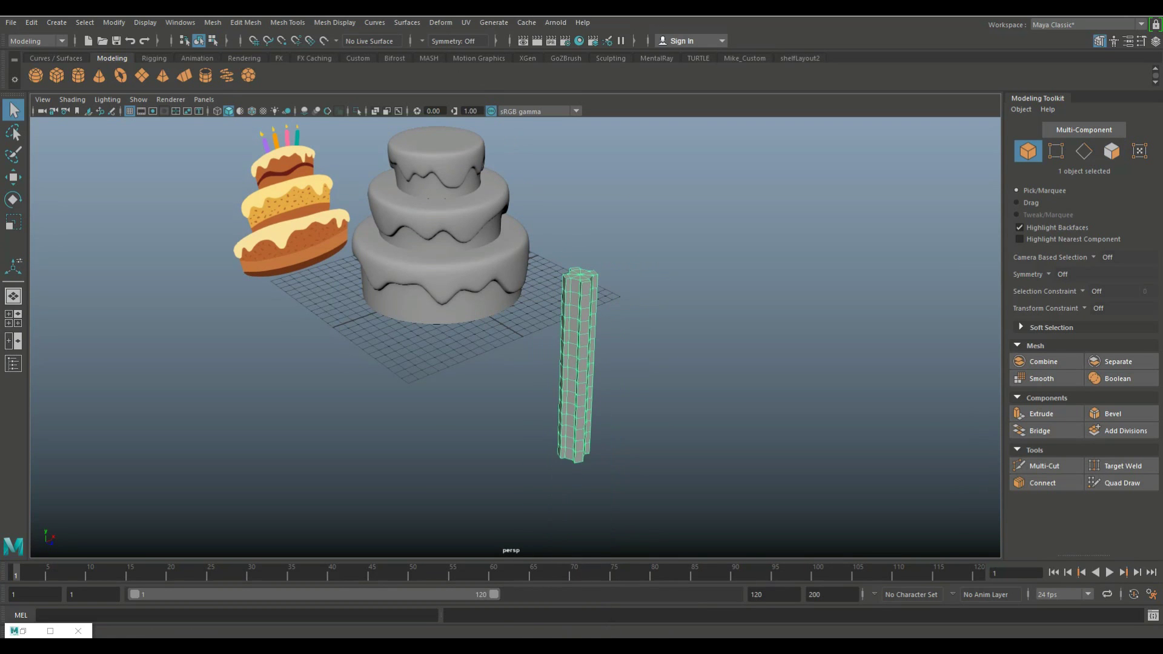
left_click(441, 23)
Add a Twist deformer to the column with Start Angle about -168.
left_click(616, 254)
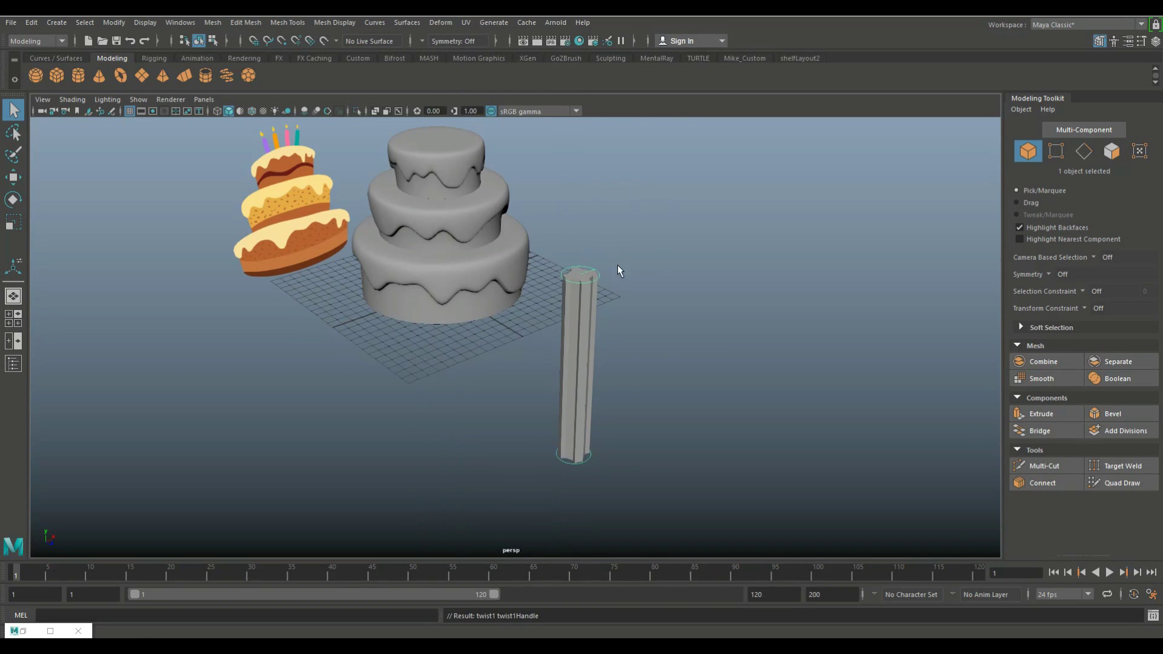
left_click(52, 631)
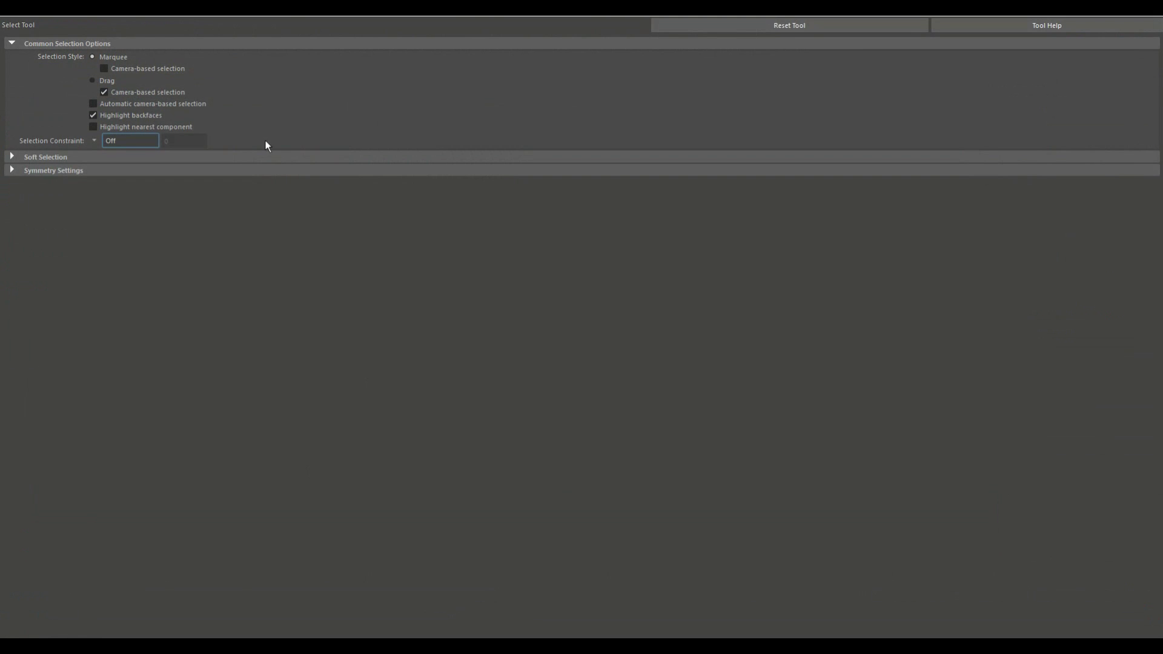
key("super+Left")
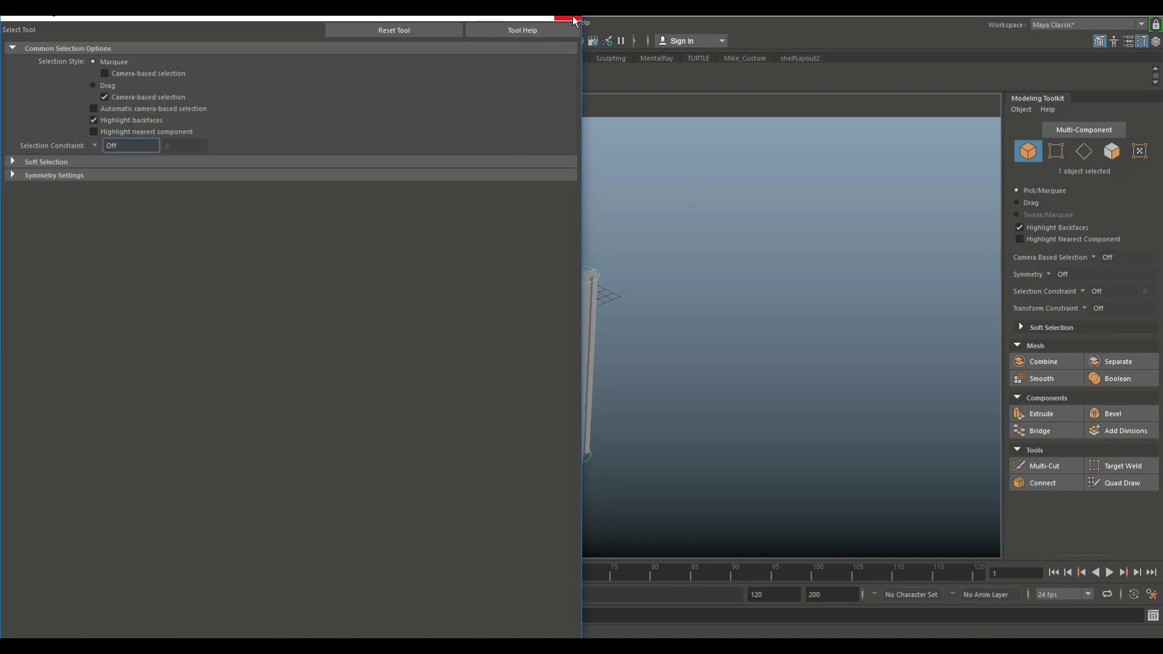
left_click(574, 21)
key("ctrl+a")
left_click(1035, 131)
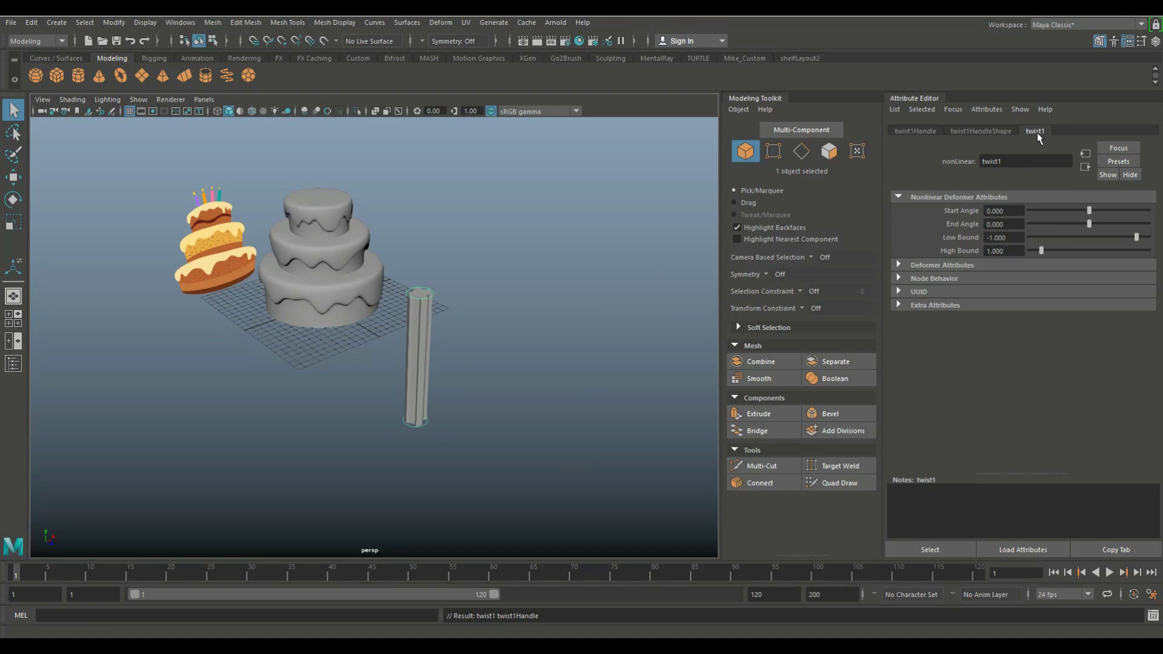
left_click_drag(1089, 211, 1078, 219)
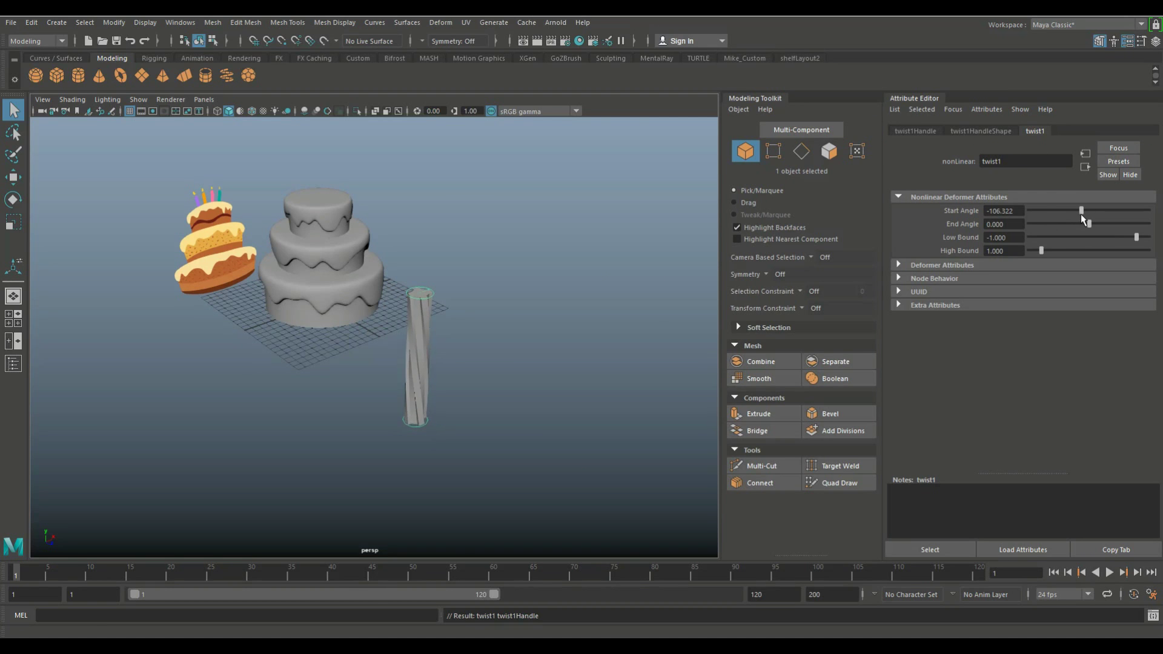
Delete the column's history to bake the twist into the mesh.
left_click(418, 351)
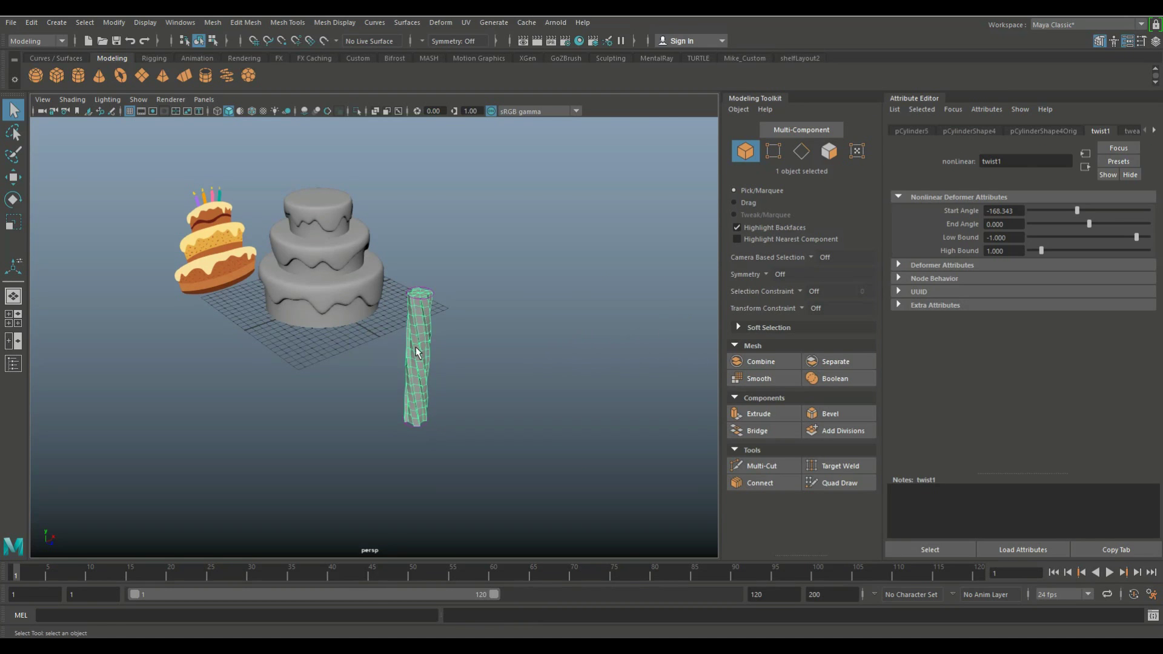
left_click(31, 23)
left_click(230, 170)
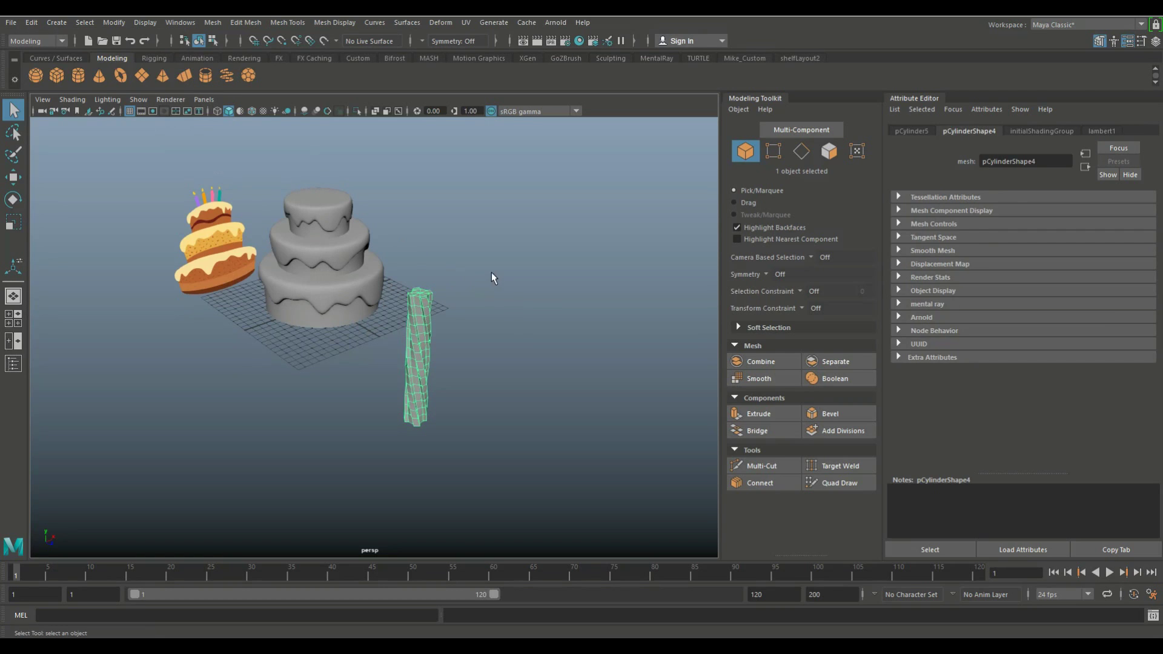
left_click(512, 303)
left_click(1113, 41)
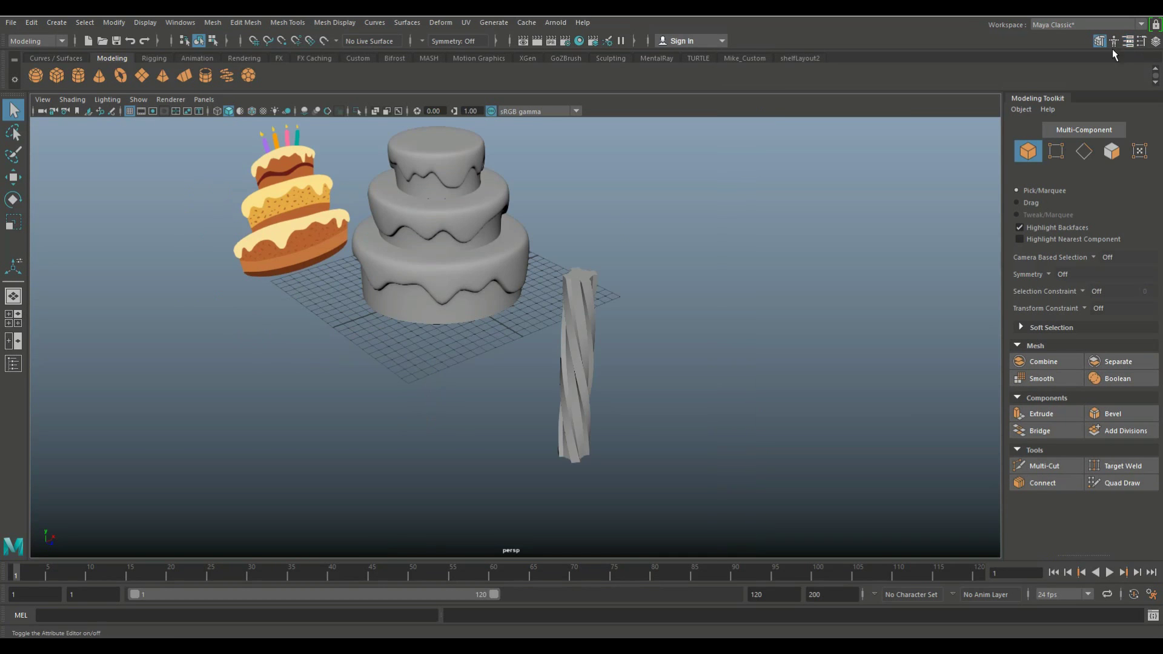
left_click(624, 304)
scroll(626, 315, "up", 2)
Create a new cylinder, move it beside the column, and scale it down.
left_click(81, 83)
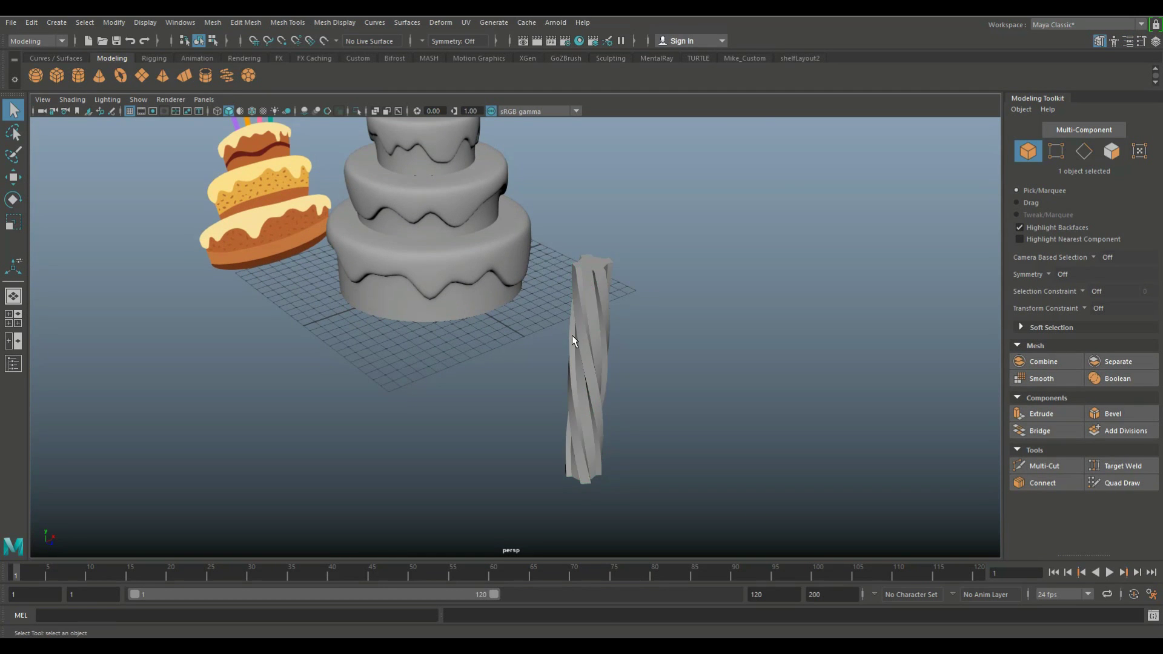
key("w")
left_click_drag(434, 233, 424, 171)
mouse_move(487, 226)
left_mouse_down()
mouse_move(749, 348)
mouse_move(685, 342)
left_mouse_up()
key("r")
scroll(735, 347, "up", 2)
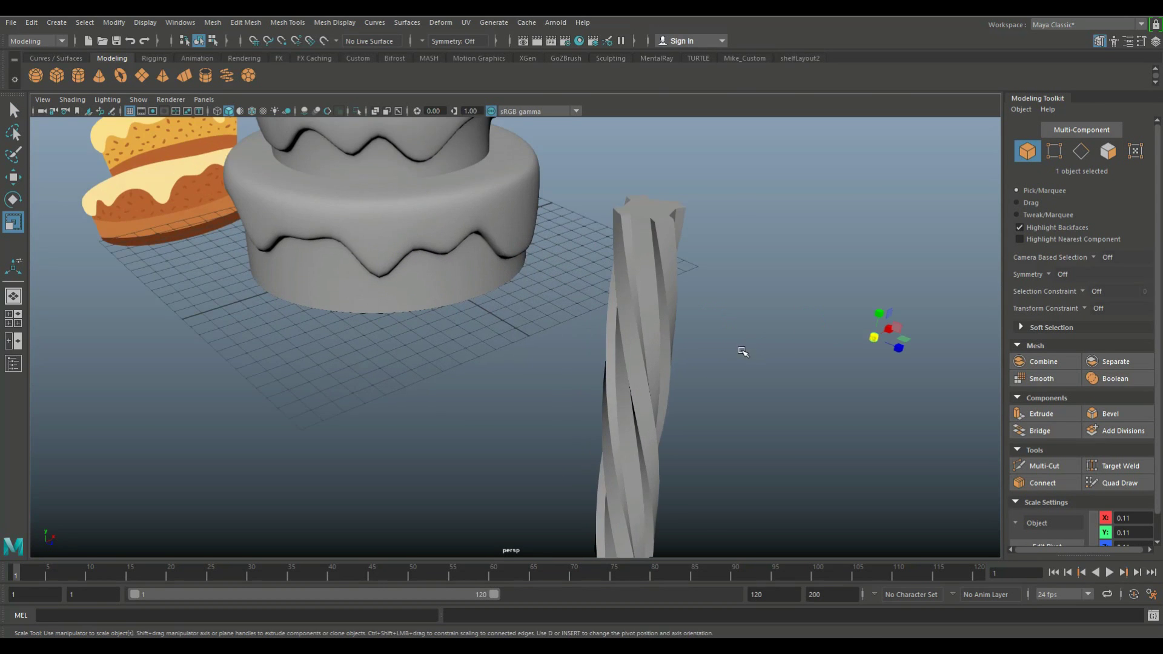
key("f")
scroll(657, 354, "down", 3)
scroll(642, 363, "up", 3)
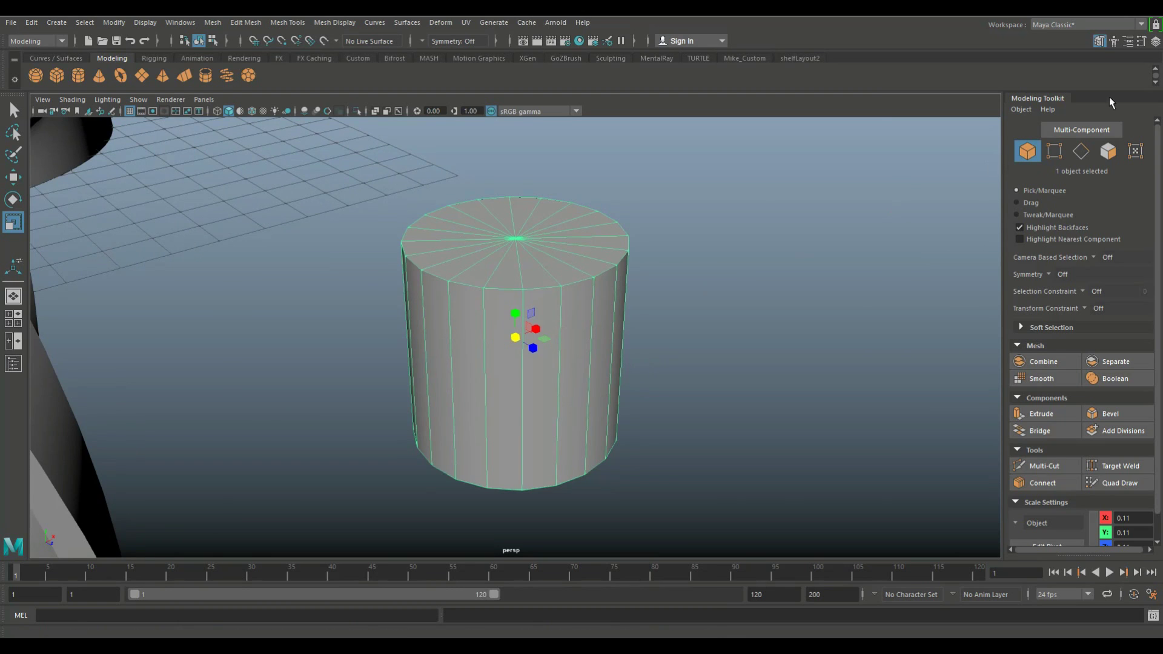
Set the small cylinder to Subdivisions Axis 10 and Subdivisions Caps 0.
key("ctrl+a")
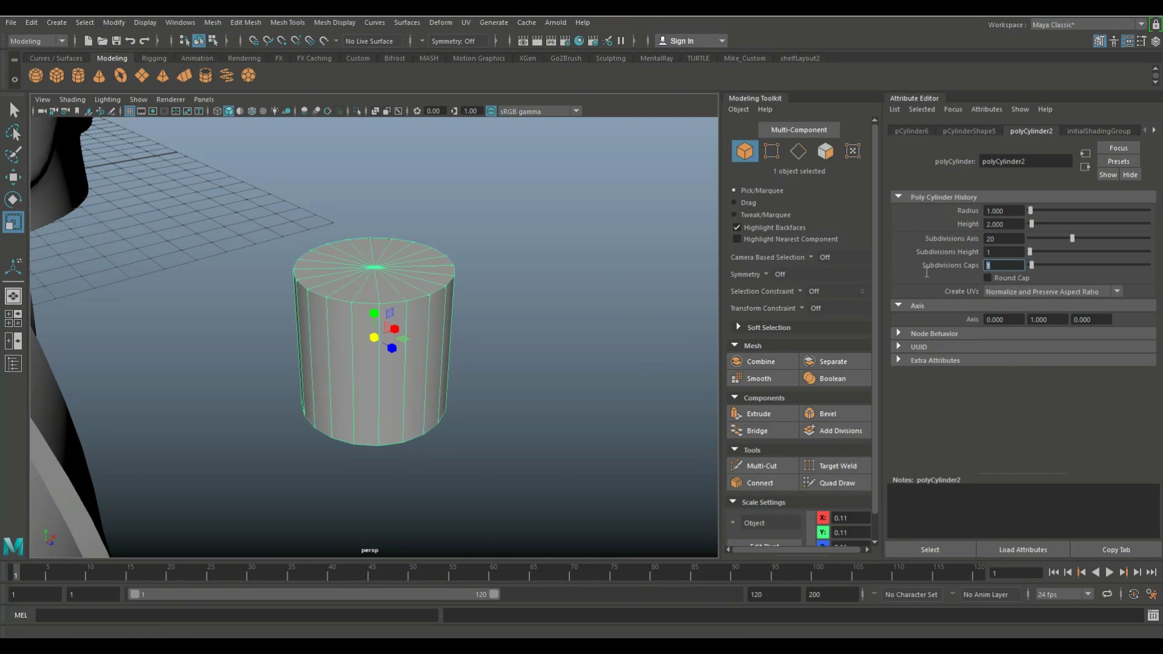
key("Return")
type("0")
type("10")
key("Return")
key("f")
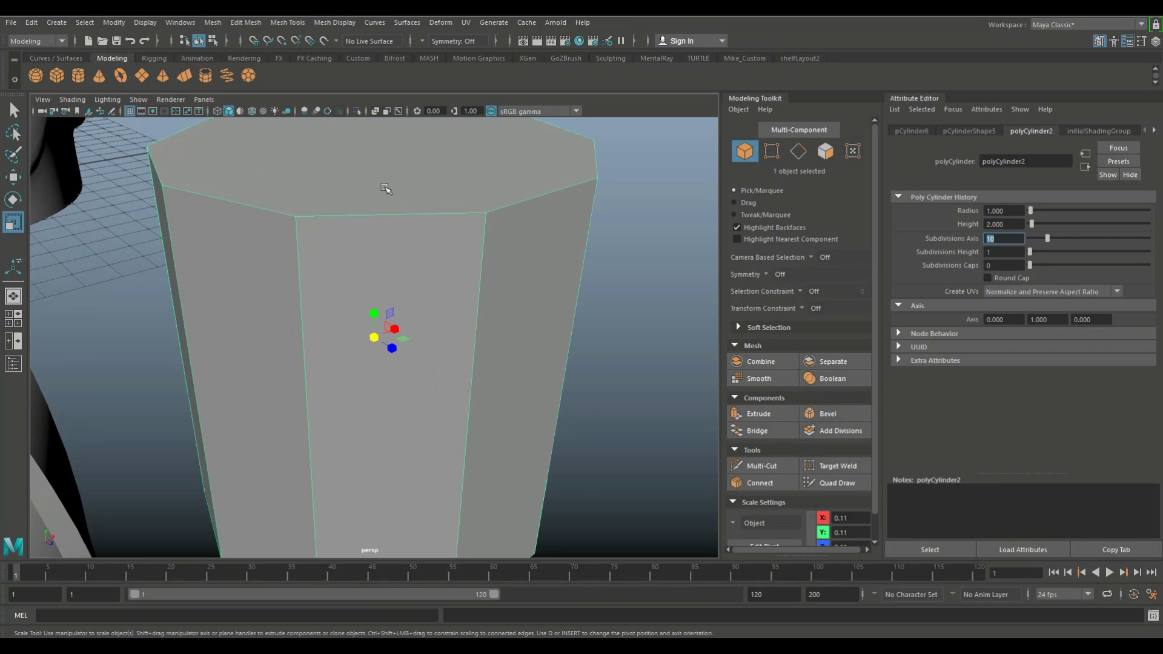
Extrude the top face twice, lengthening it and moving the second segment up and right.
right_click_drag(385, 187, 390, 203)
left_click(390, 203)
scroll(409, 224, "down", 5)
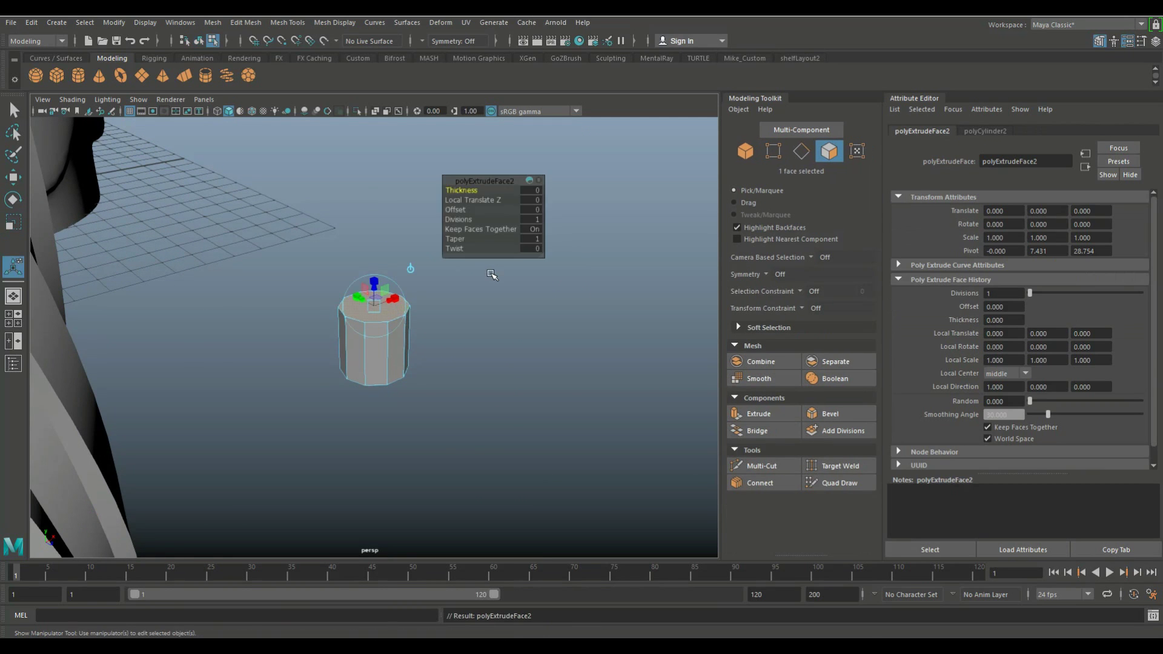
right_click_drag(491, 274, 479, 189, "shift")
mouse_move(372, 267)
left_mouse_down()
mouse_move(368, 192)
mouse_move(389, 224)
left_mouse_up()
key("e")
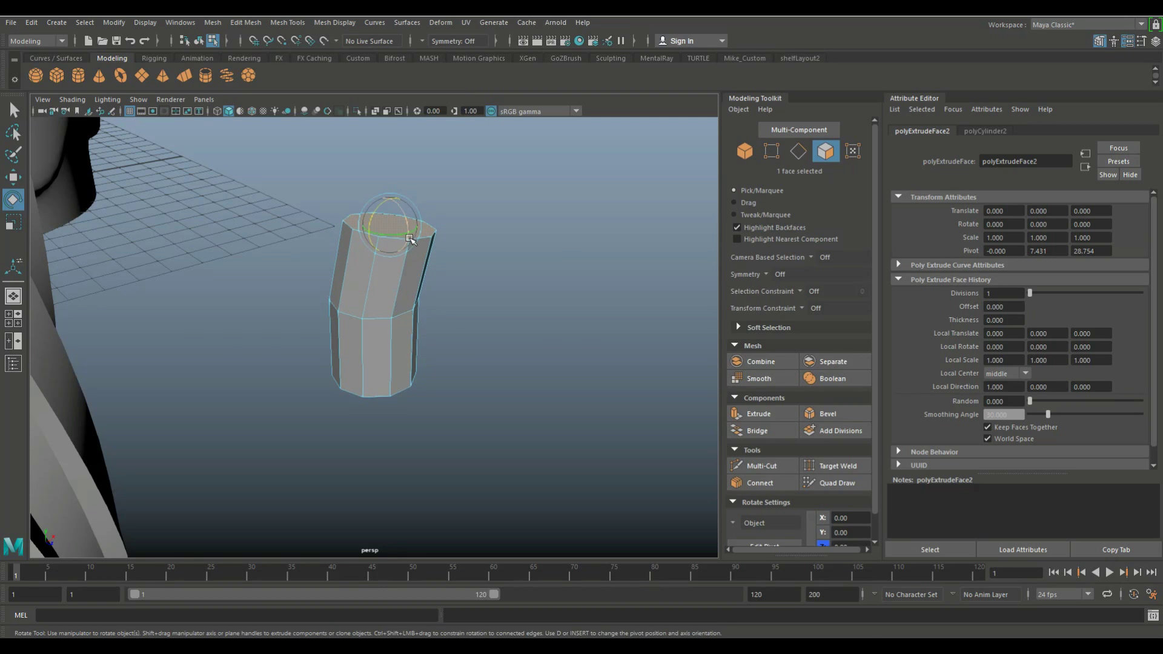
key("w")
left_click_drag(401, 225, 464, 158, "shift")
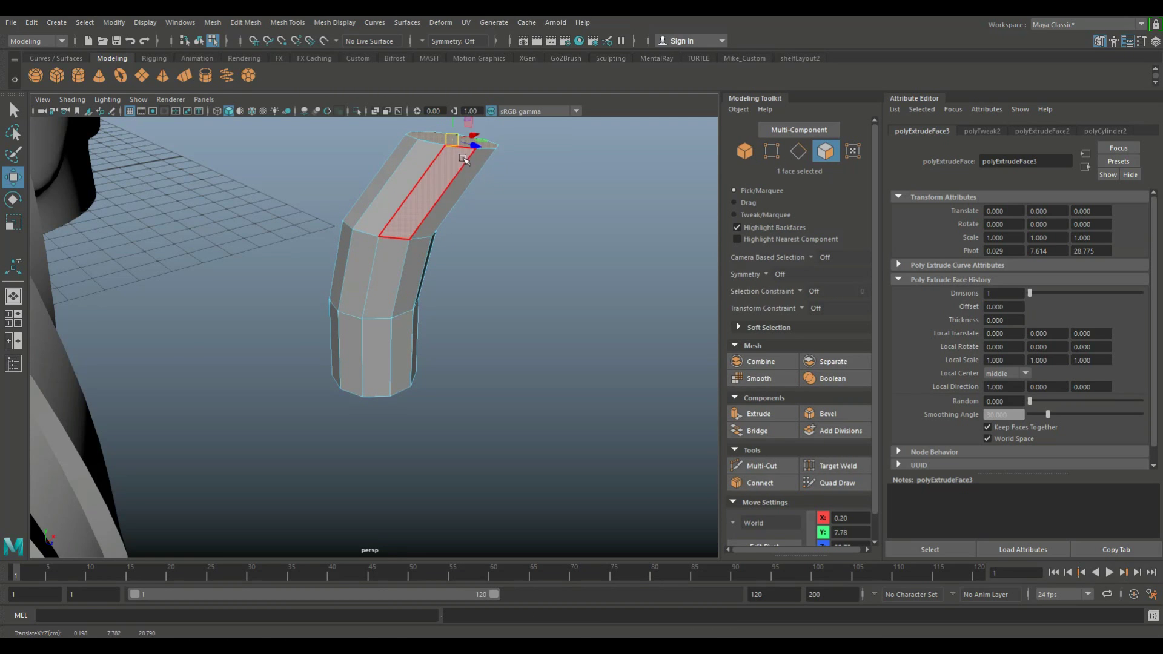
Rotate and scale the end cap, then extrude it a third time up and right to bend the tip.
left_click(447, 137)
key("e")
left_click_drag(495, 251, 403, 259, "alt")
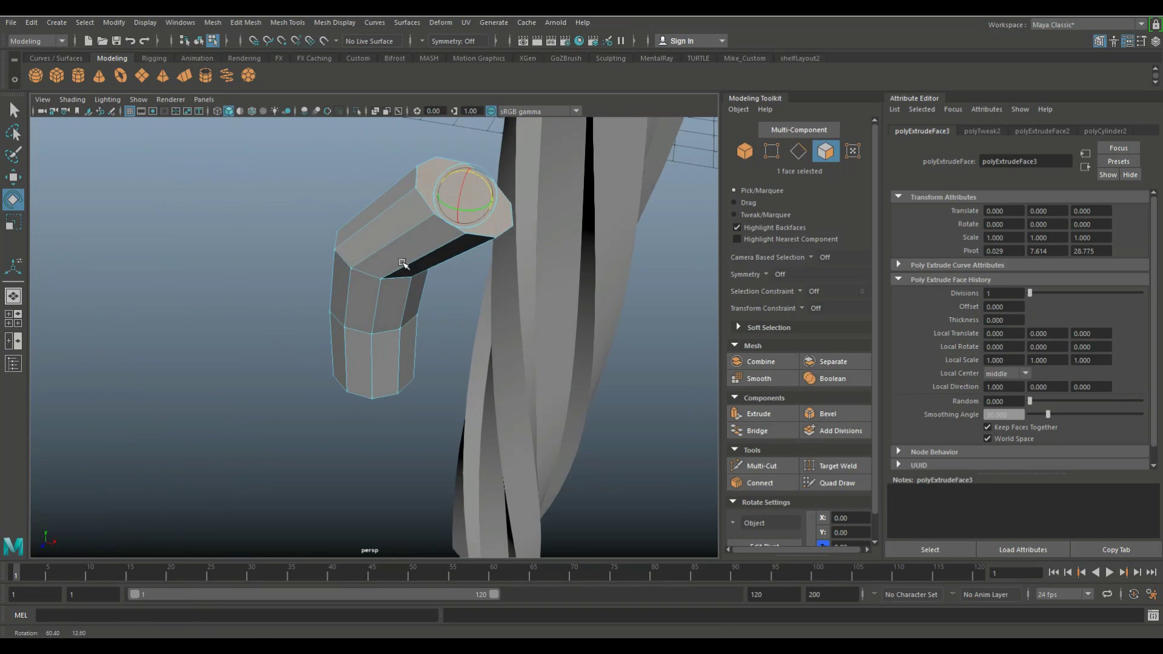
key("r")
right_click_drag(451, 206, 460, 215, "shift")
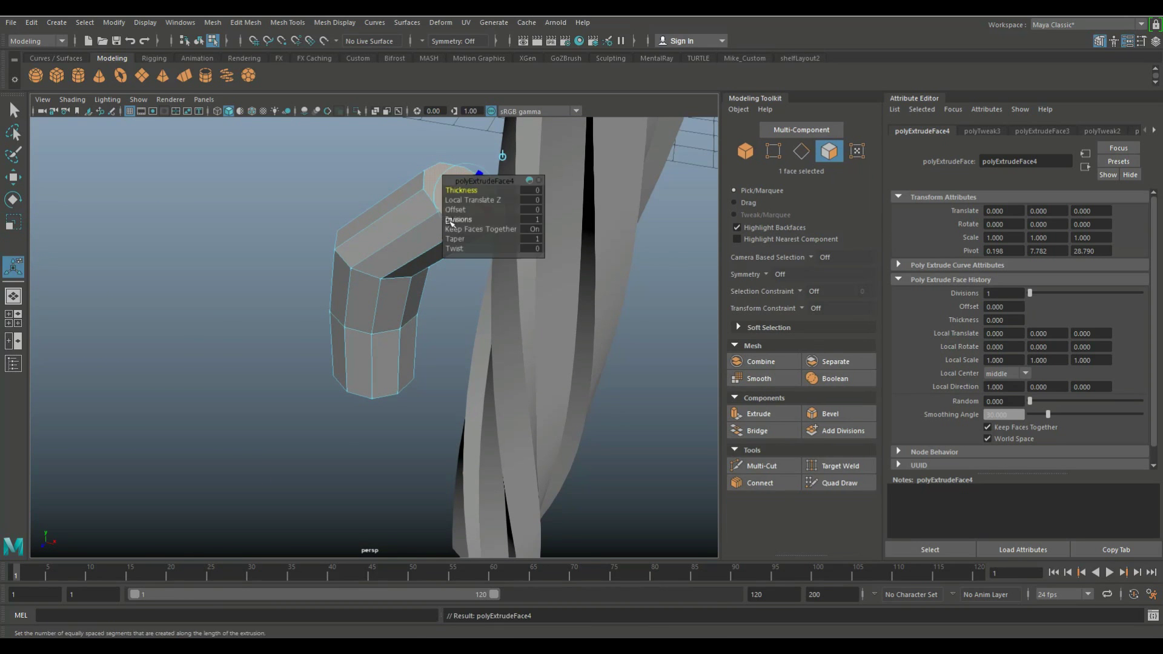
left_click_drag(467, 194, 610, 146)
key("e")
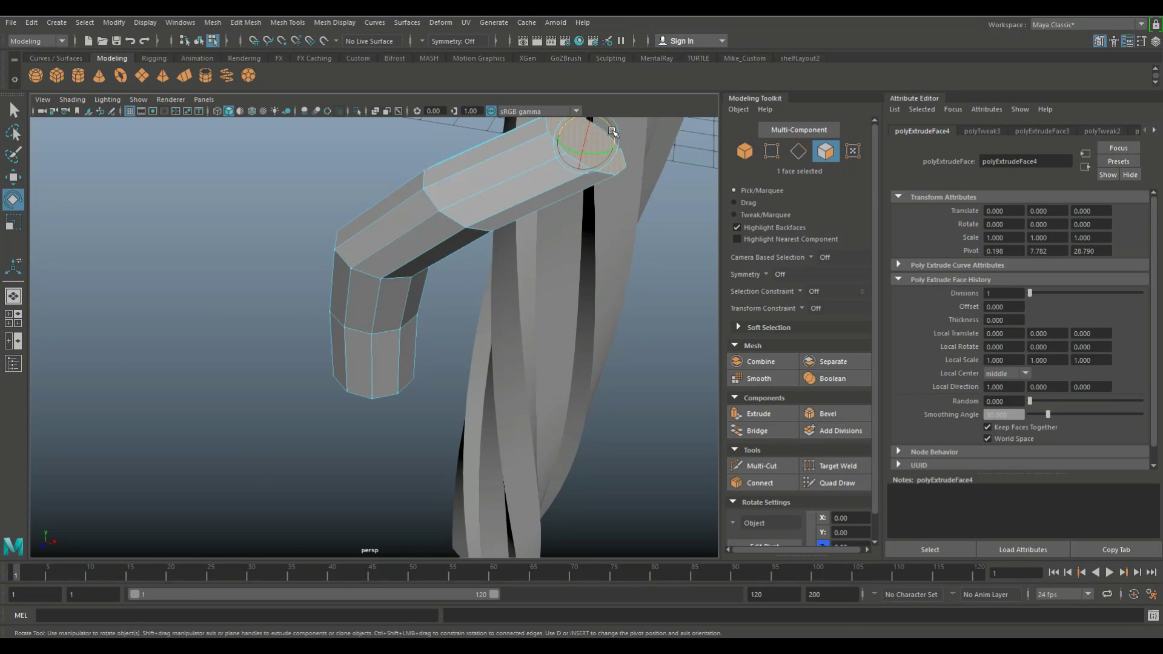
Isolate the bent tip and shift an upper edge loop sideways to straighten it.
left_click(235, 297)
scroll(230, 315, "down", 5)
left_click_drag(229, 331, 265, 304, "alt")
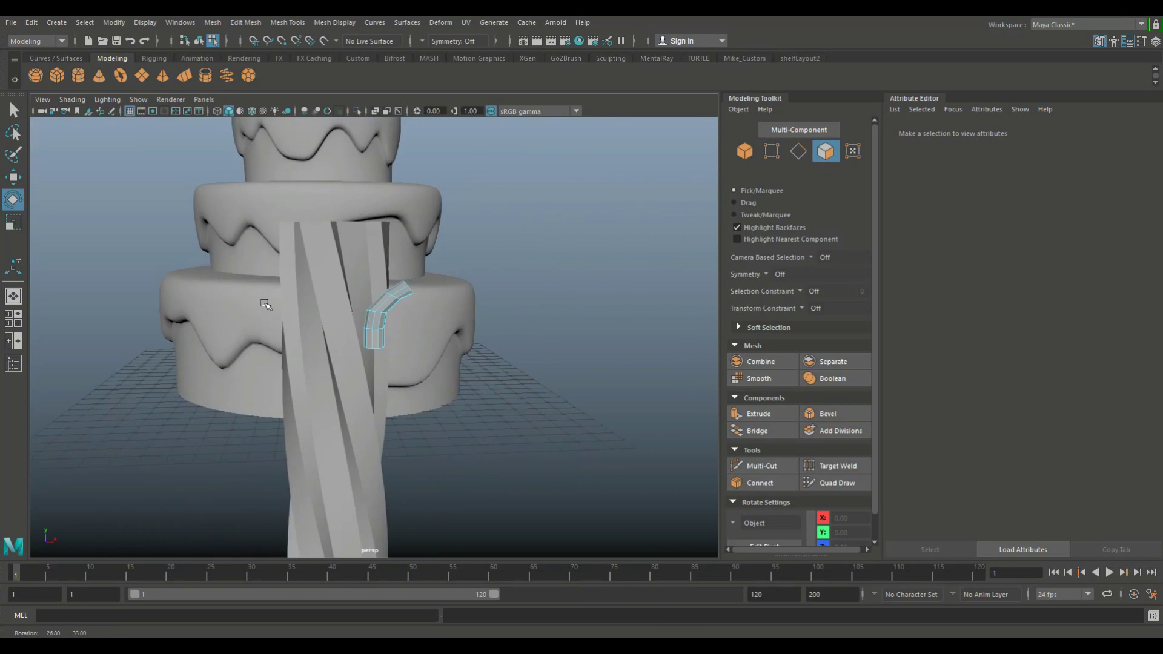
key("ctrl+1")
key("f")
right_click_drag(386, 245, 388, 203)
left_click(395, 230)
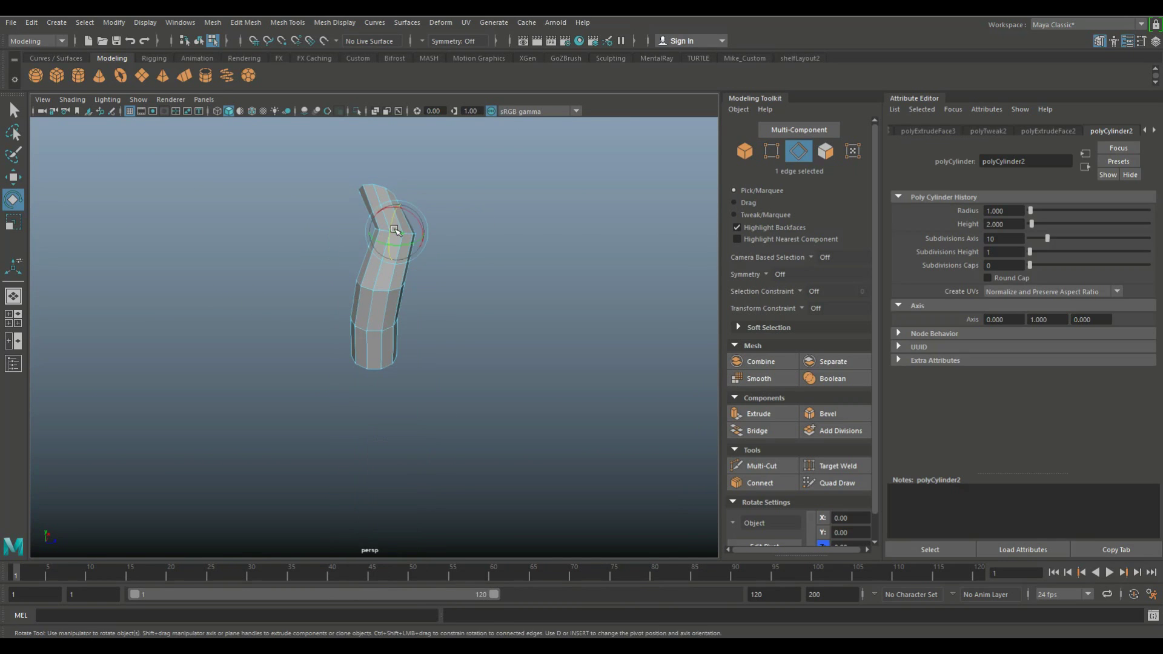
double_click(395, 231)
key("w")
left_click_drag(423, 232, 409, 238)
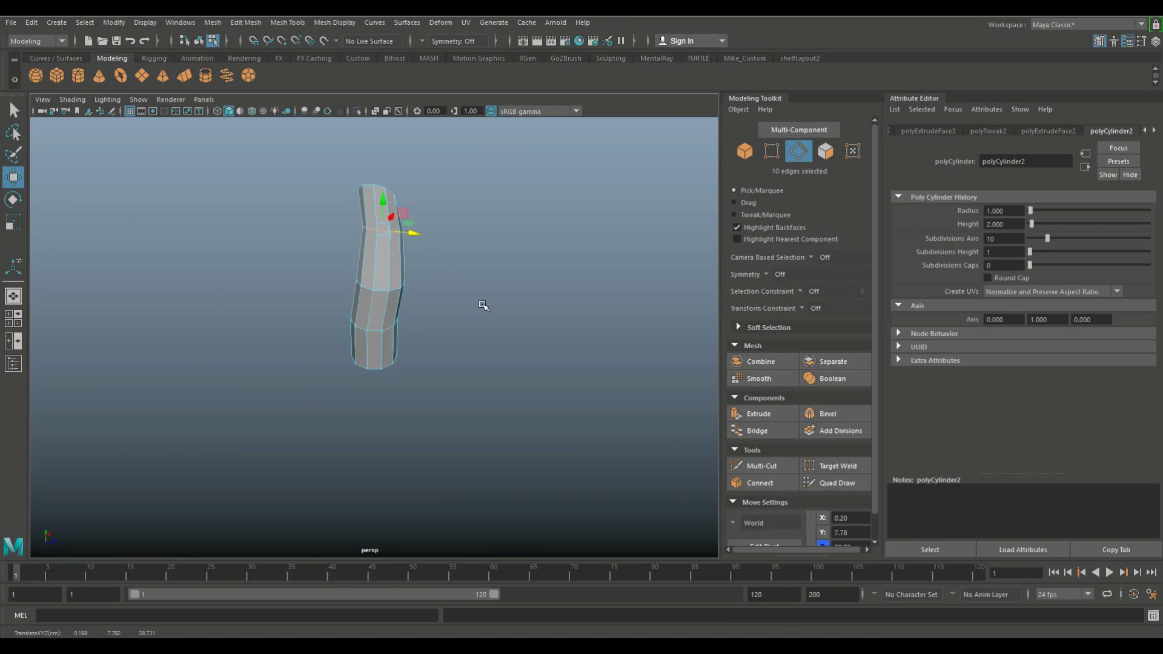
left_click(483, 306)
Bring back the full scene and move the bent tip onto the twisted column.
key("ctrl+1")
scroll(460, 327, "down", 5)
left_click_drag(460, 339, 438, 352, "alt")
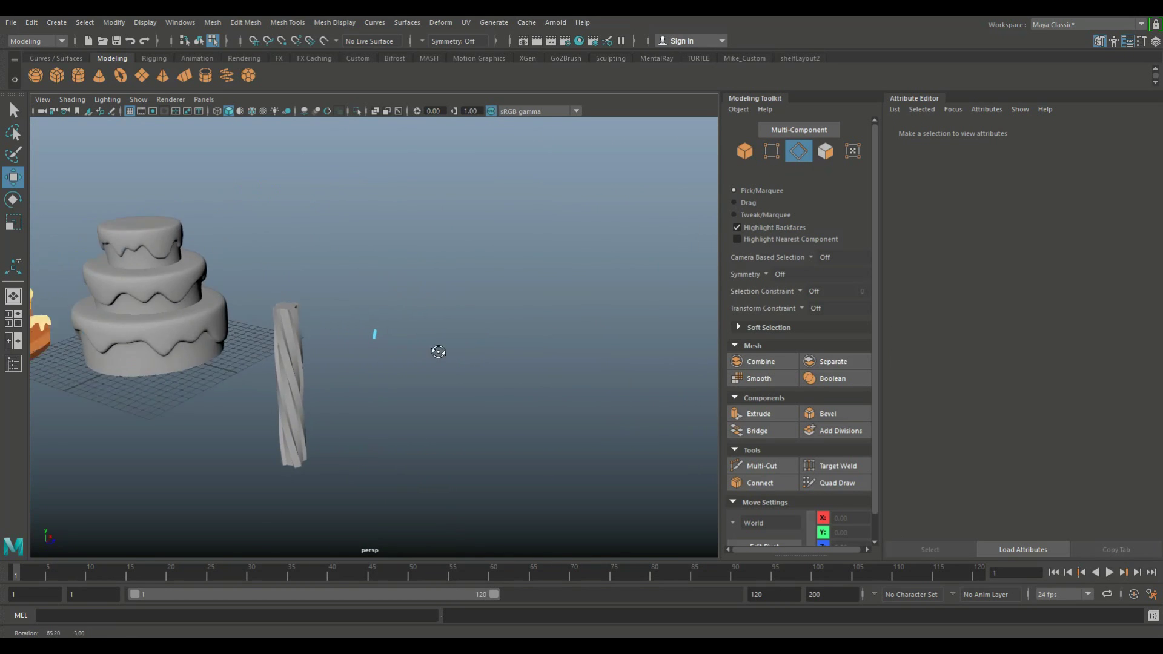
scroll(424, 348, "up", 5)
right_click_drag(376, 332, 435, 267)
key("r")
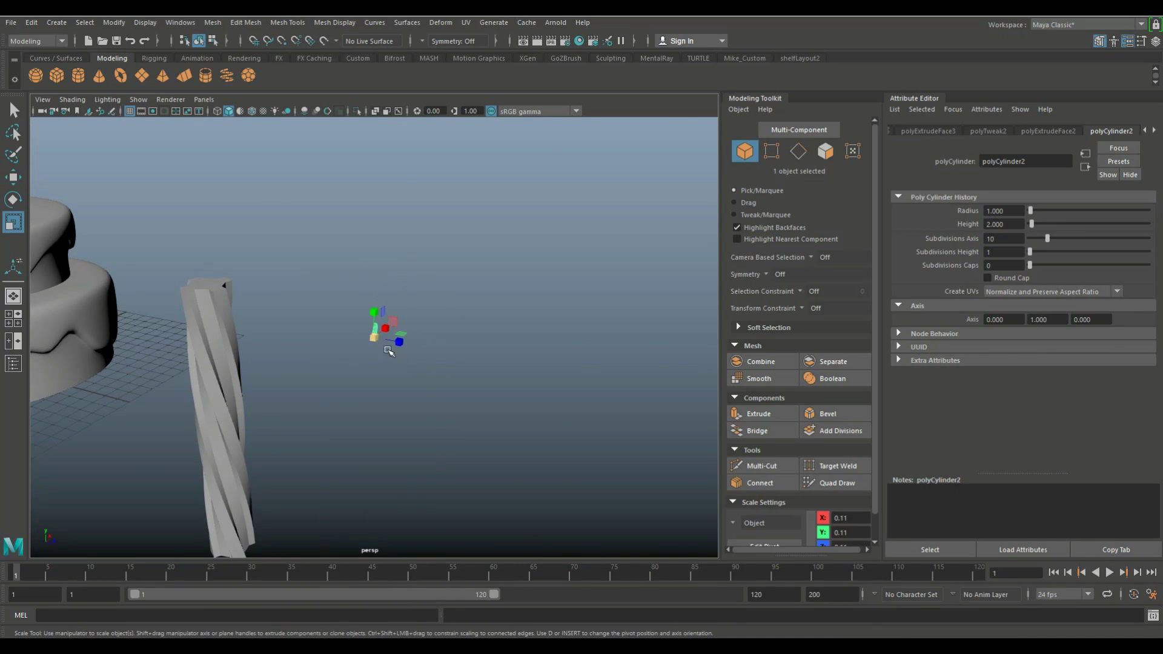
key("w")
left_click_drag(386, 331, 215, 309)
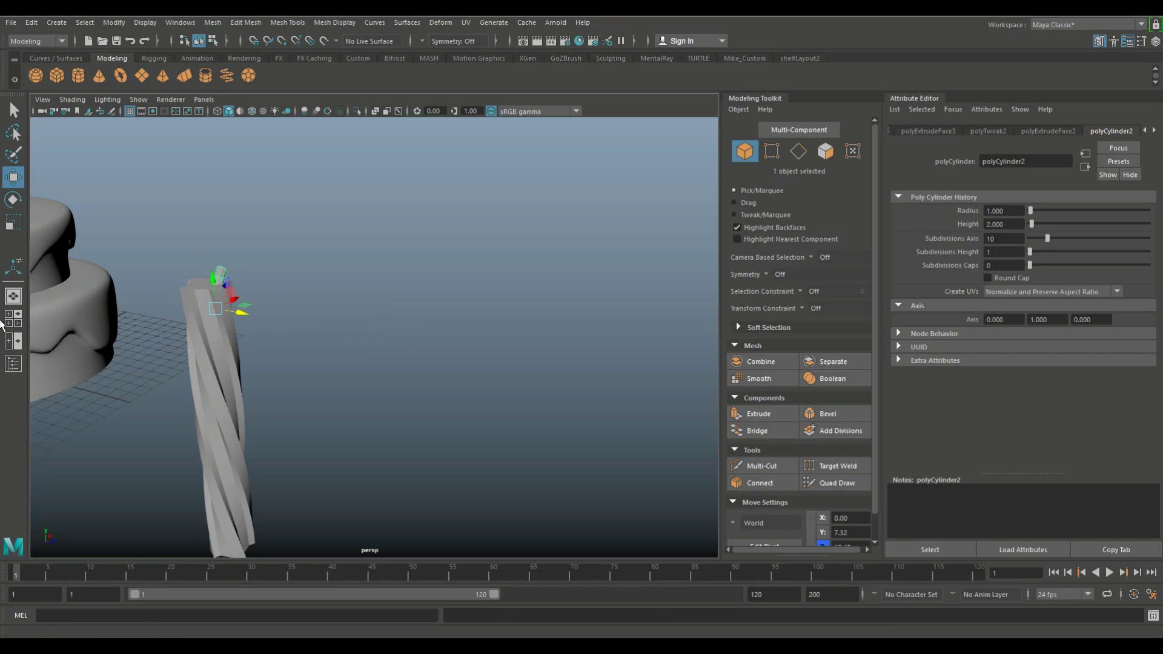
In the wireframe top view, snap the tip to the column ring's centre.
left_click(9, 315)
key("space")
key("4")
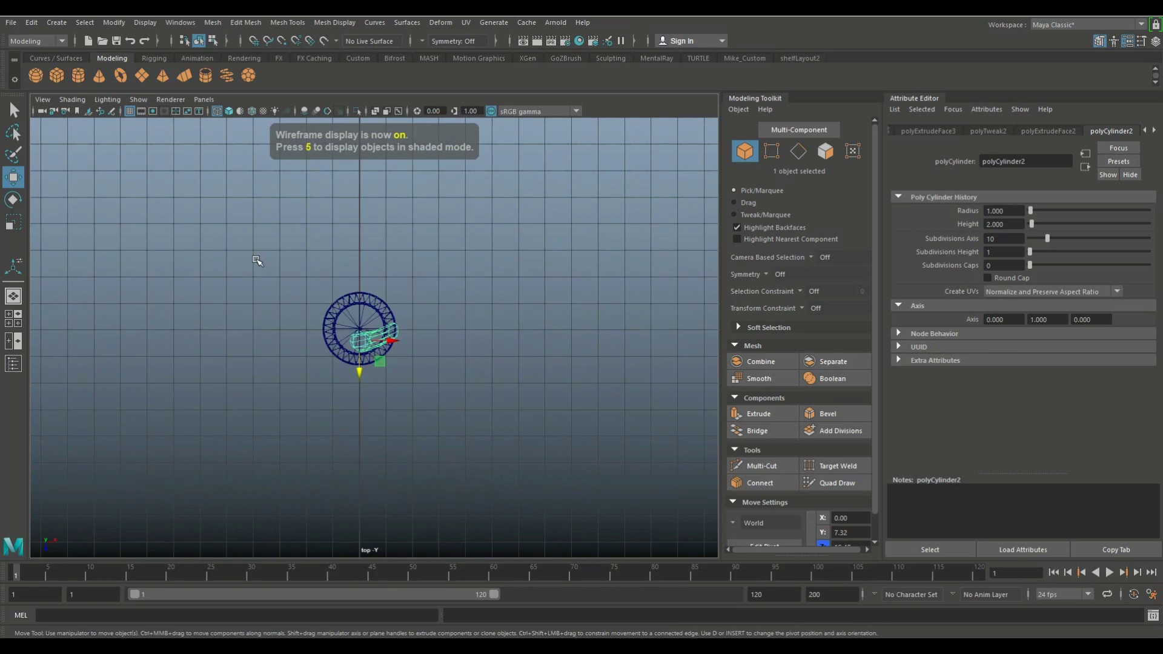
scroll(307, 368, "up", 4)
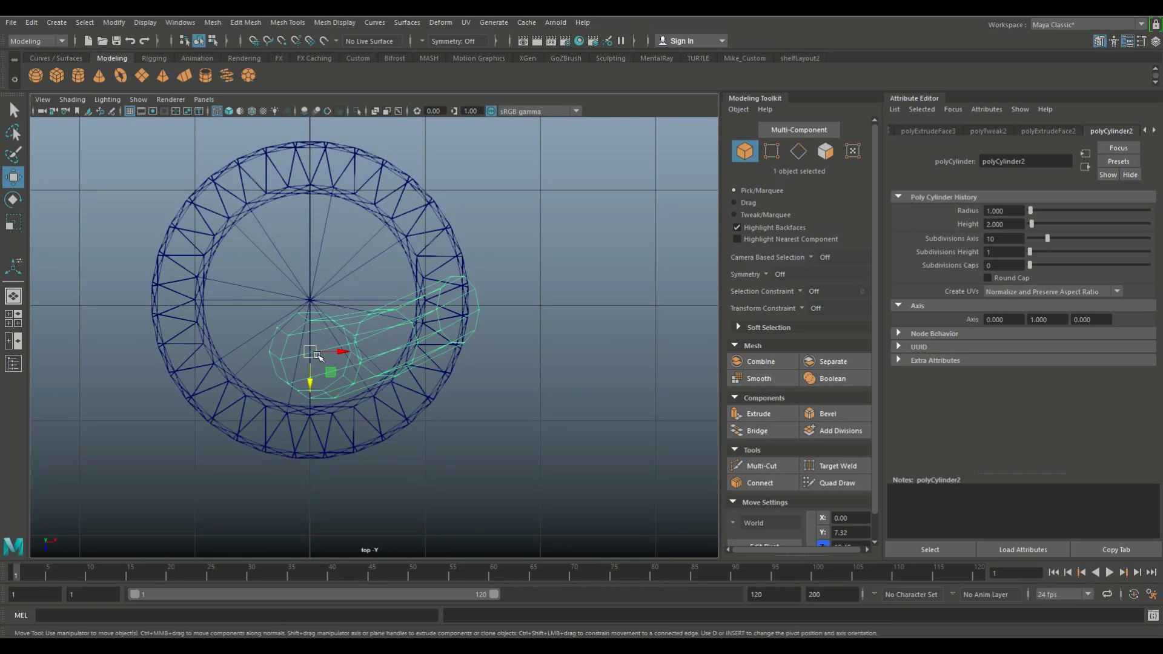
left_click_drag(317, 357, 312, 326)
In the front view, raise the tip to Y 8.91 atop the column.
left_click(16, 325)
key("space")
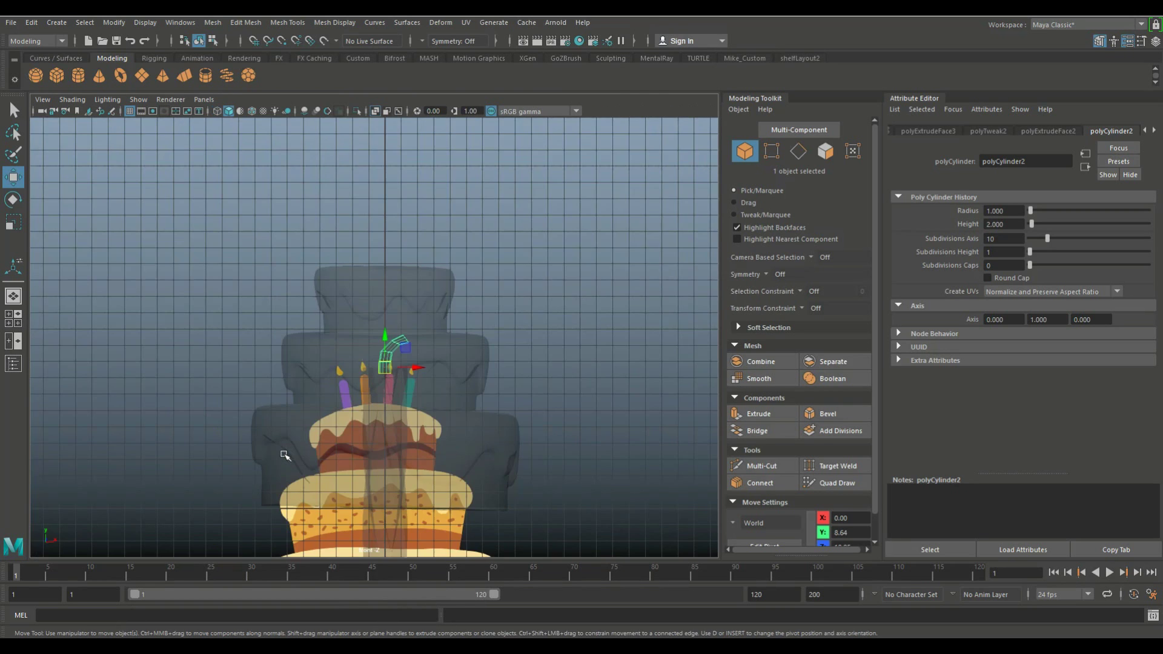
key("f")
scroll(314, 440, "down", 2)
scroll(314, 440, "down", 3)
scroll(327, 418, "up", 2)
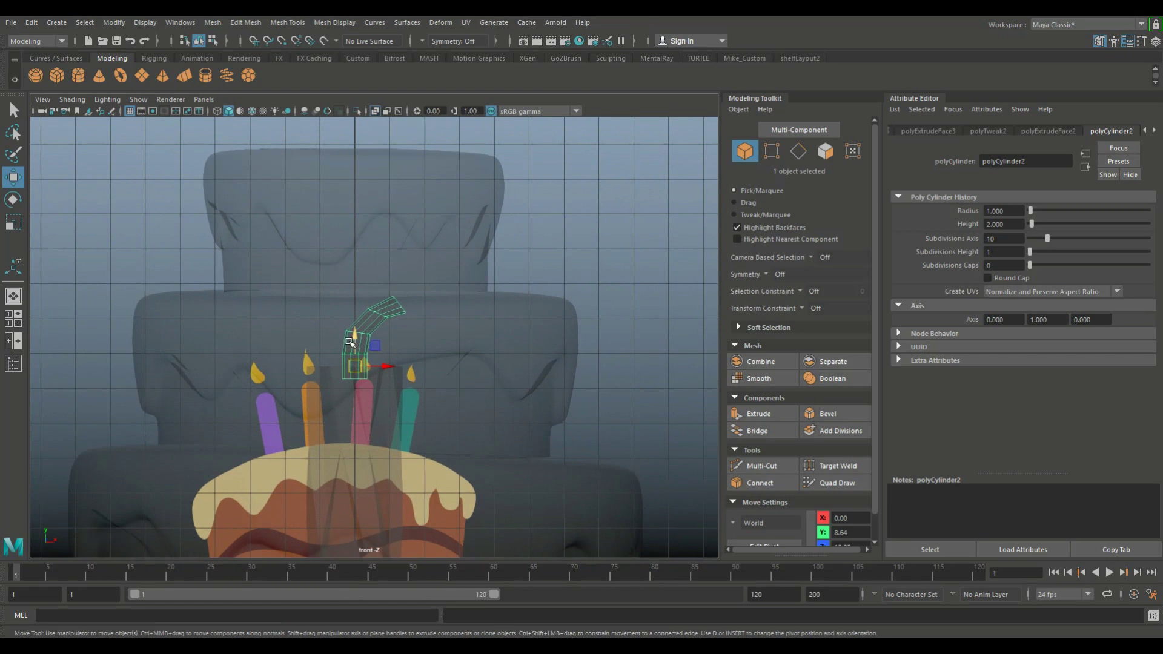
mouse_move(351, 338)
left_mouse_down()
mouse_move(355, 326)
mouse_move(501, 320)
left_mouse_up()
In the perspective view, select the tip together with the twisted column.
left_click(15, 321)
key("space")
scroll(421, 361, "down", 5)
mouse_move(421, 362)
left_mouse_down("alt")
mouse_move(376, 371)
mouse_move(394, 375)
left_mouse_up("alt")
left_click(321, 382)
Combine the tip and twisted column into a single candle mesh.
left_click(213, 23)
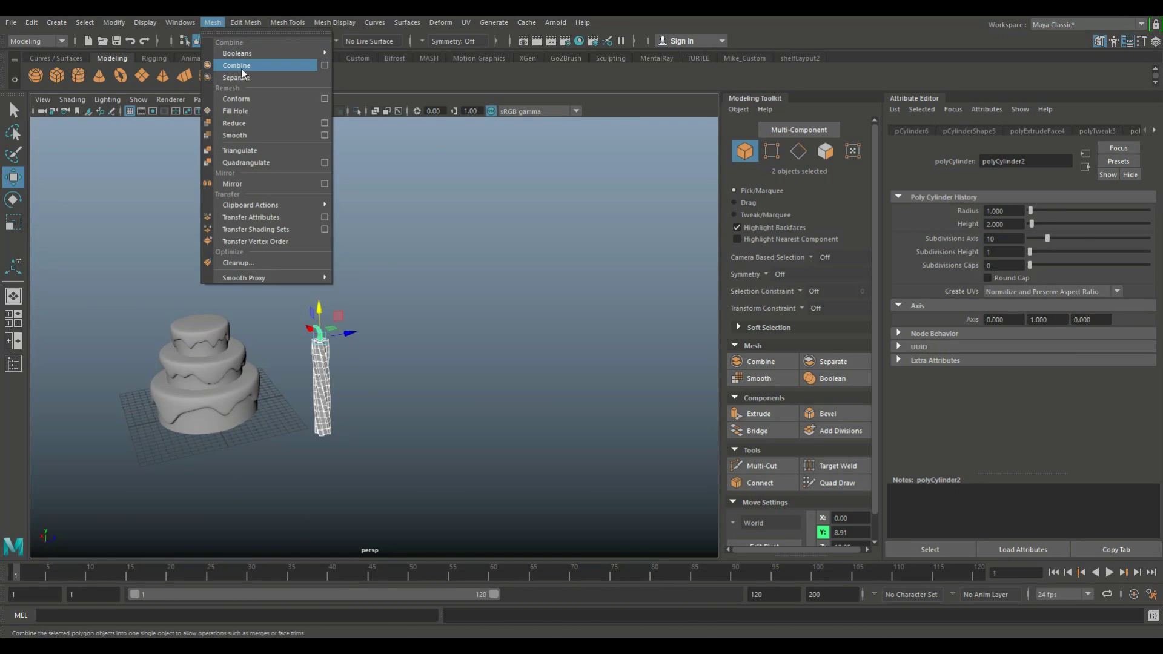
left_click(236, 61)
left_click(403, 363)
key("r")
left_click_drag(403, 364, 415, 369, "alt")
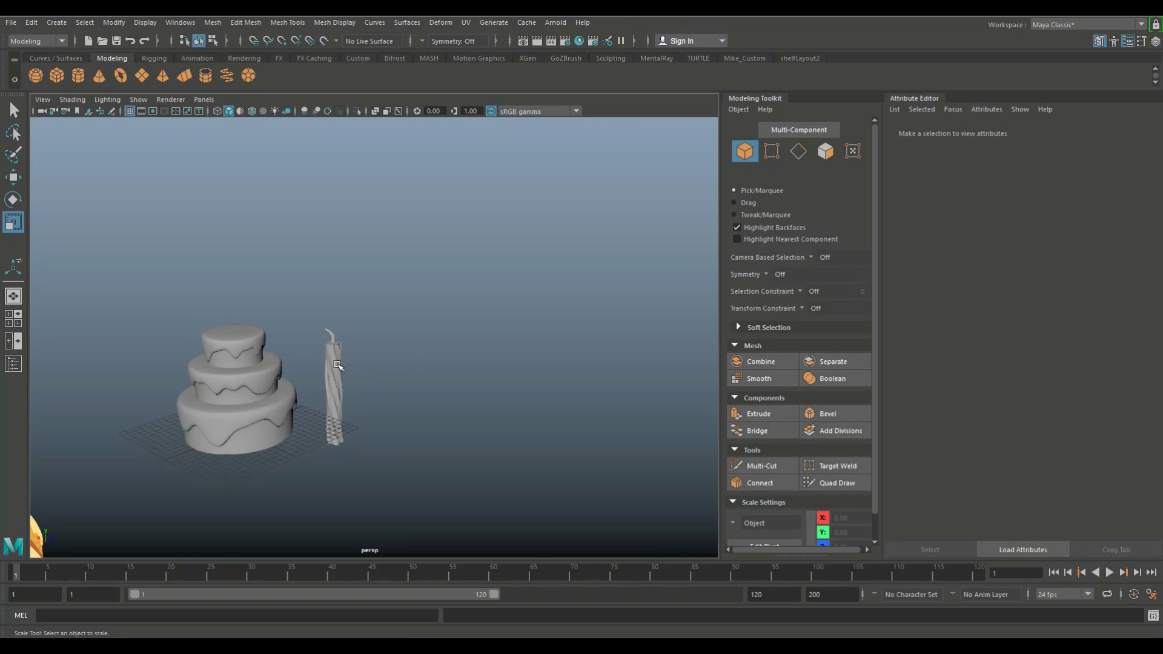
left_click(338, 365)
Shrink the candle to about half size and set it on the cake's top tier.
middle_click_drag(372, 383, 299, 404)
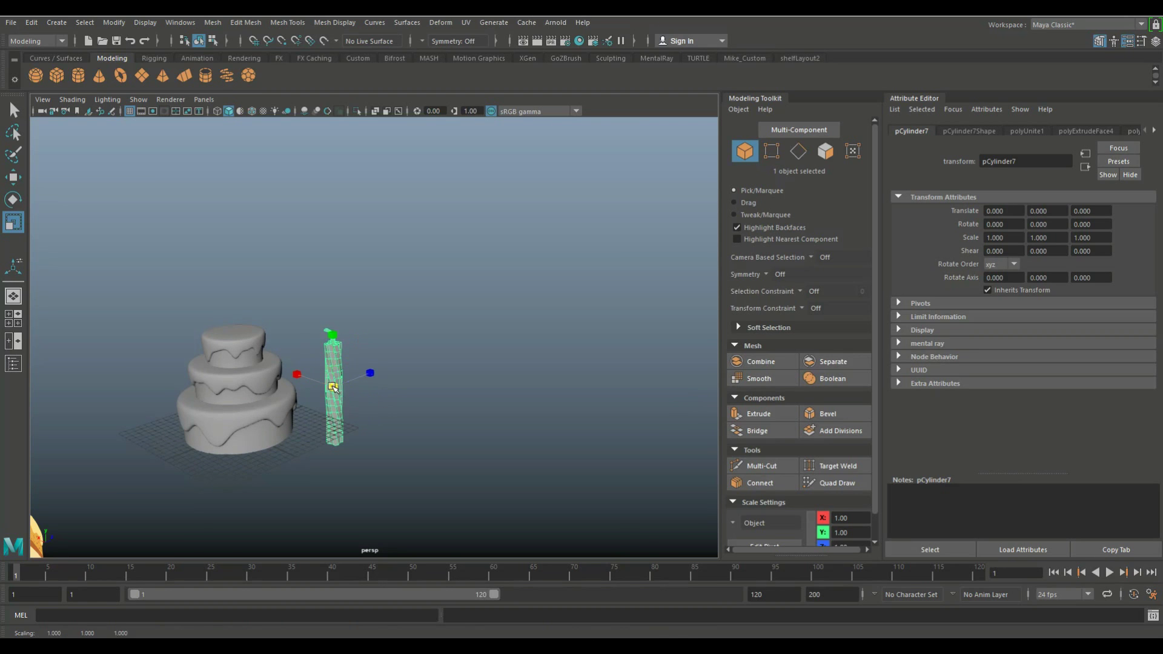
key("w")
left_click_drag(333, 336, 332, 270)
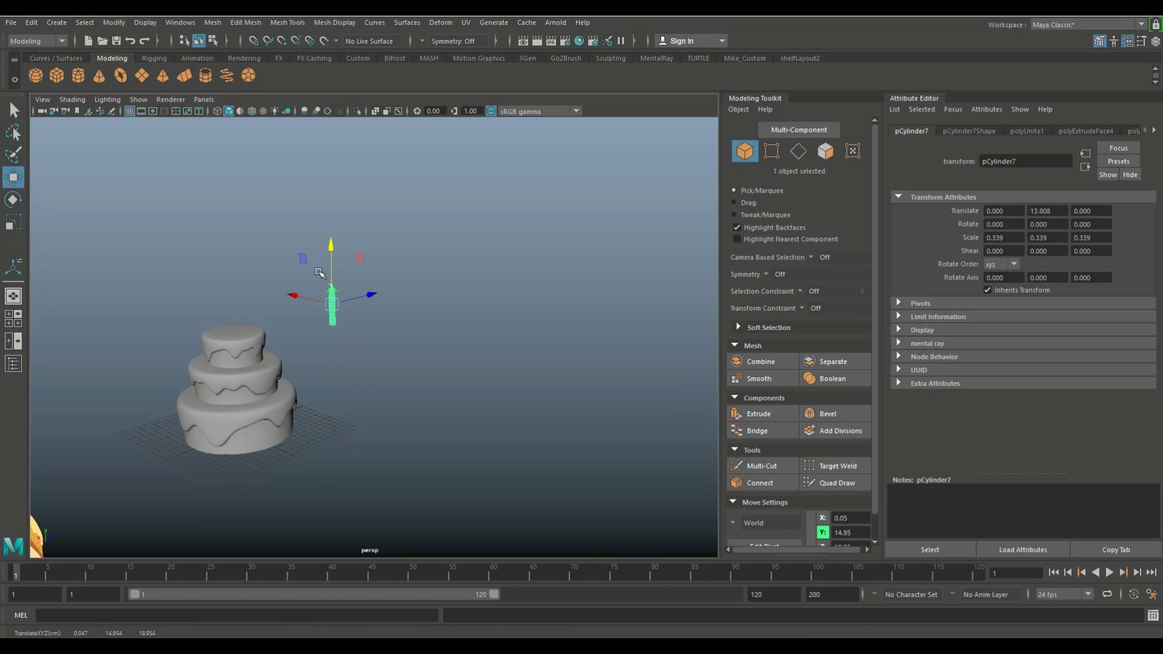
left_click_drag(371, 307, 274, 335)
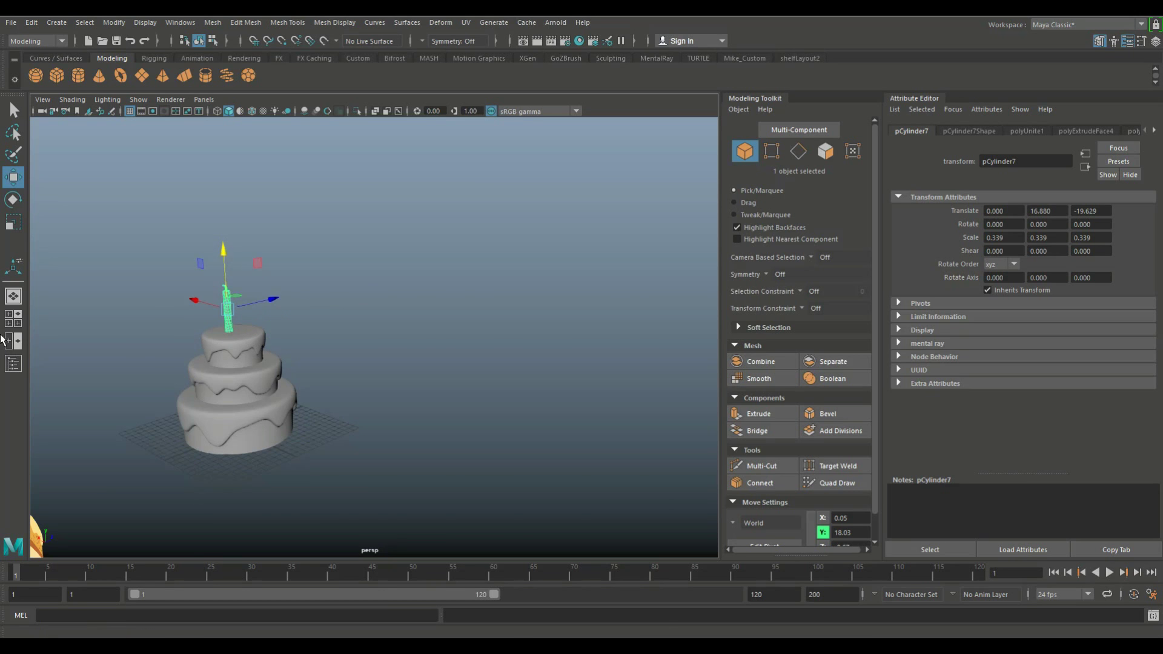
In the front view, scale the candle to 0.21 and lower it toward the top tier.
left_click(8, 314)
key("space")
scroll(424, 382, "down", 3)
key("r")
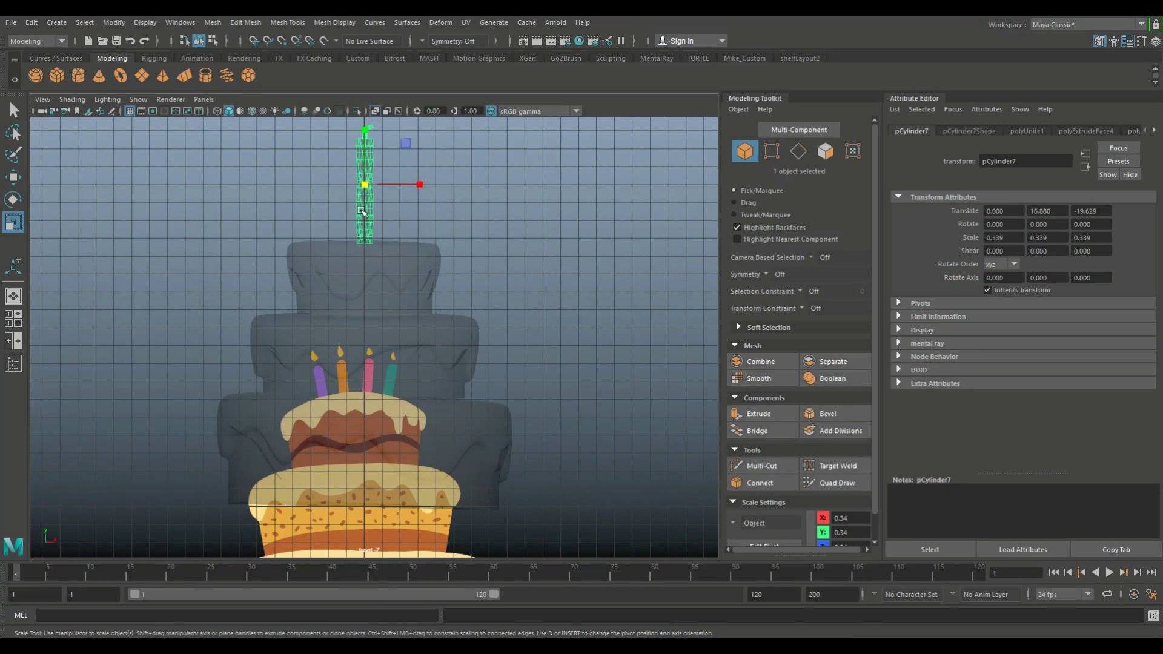
left_click_drag(364, 185, 342, 187)
key("w")
left_click_drag(365, 131, 366, 139)
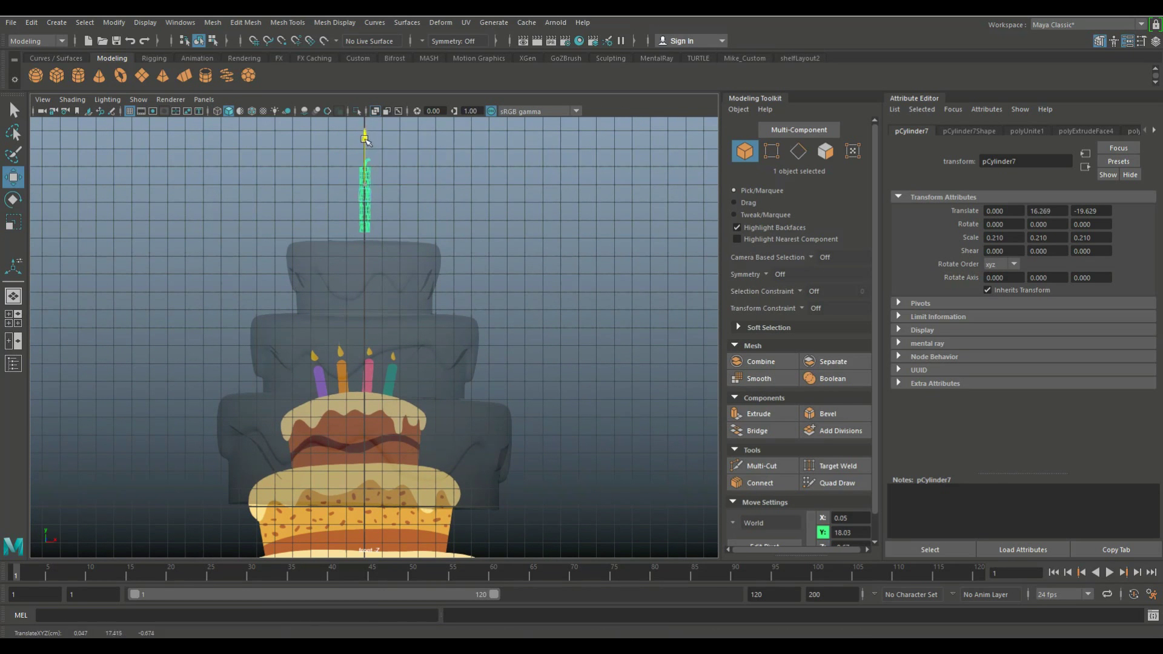
Tilt the candle about 9° on Z and shift it left of the cake's centre.
key("e")
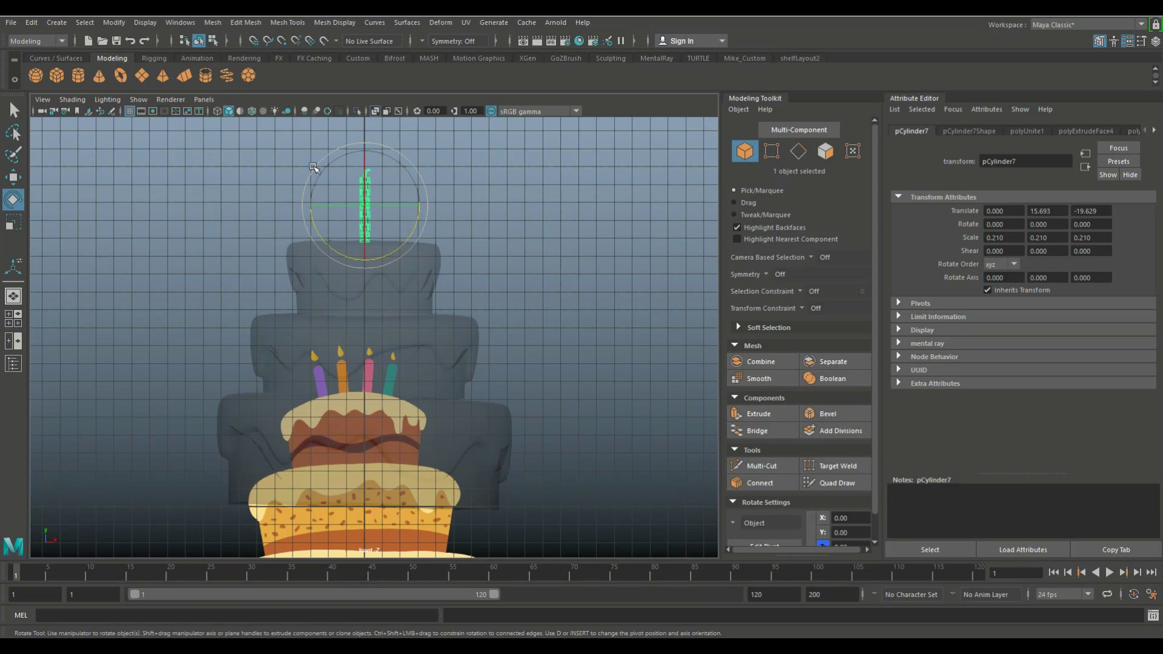
left_click_drag(310, 176, 318, 204)
key("w")
left_click_drag(423, 209, 383, 206)
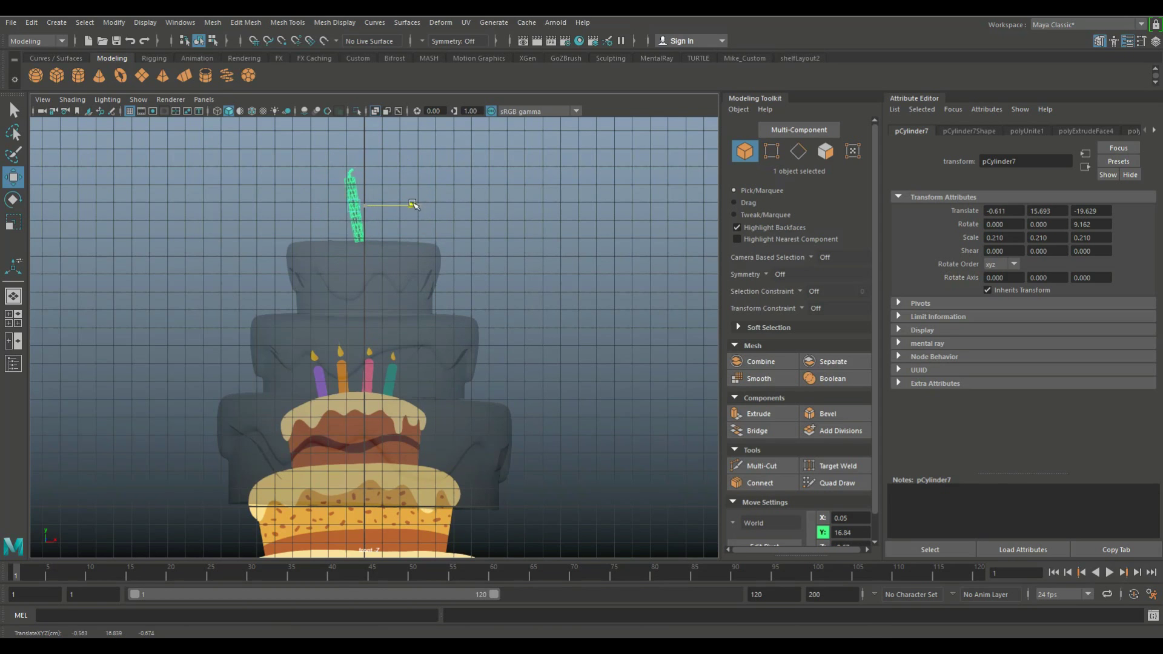
left_click(13, 315)
In the top view, place the candle inside the rim and move its pivot to the cake centre.
key("space")
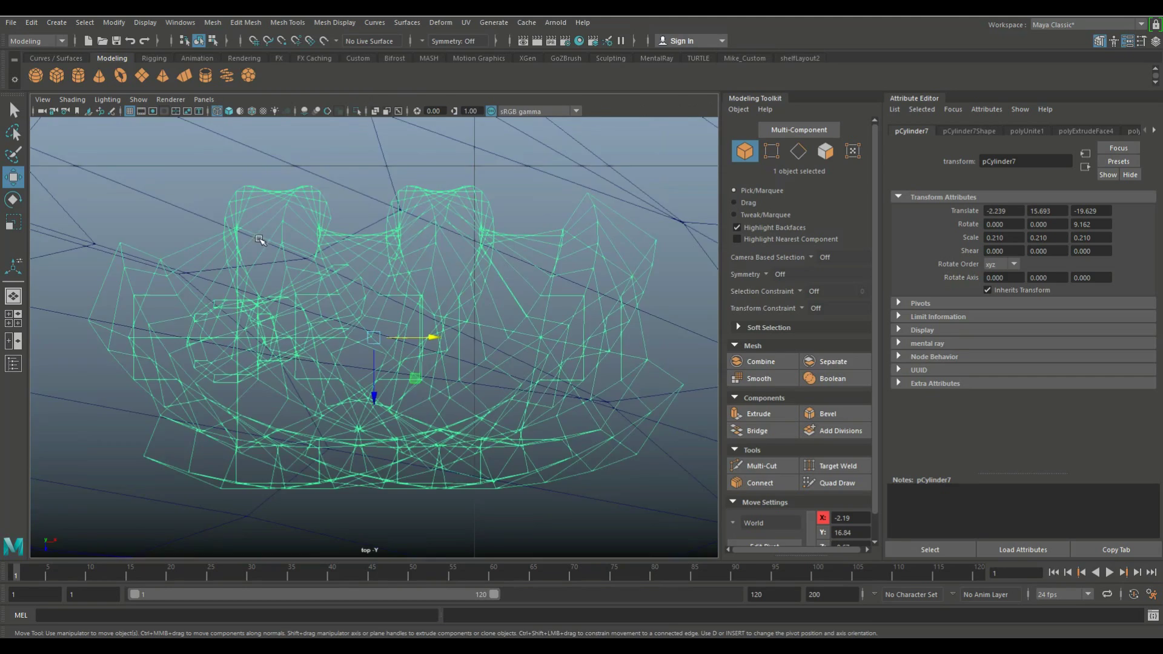
scroll(266, 248, "down", 5)
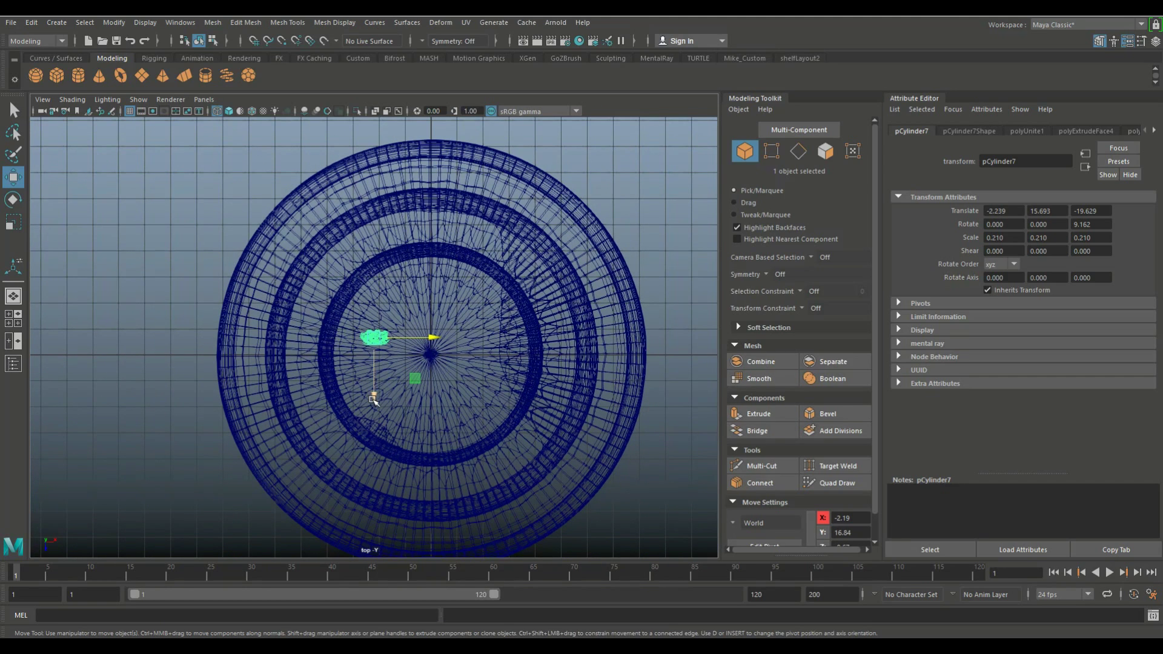
left_click_drag(375, 395, 375, 375)
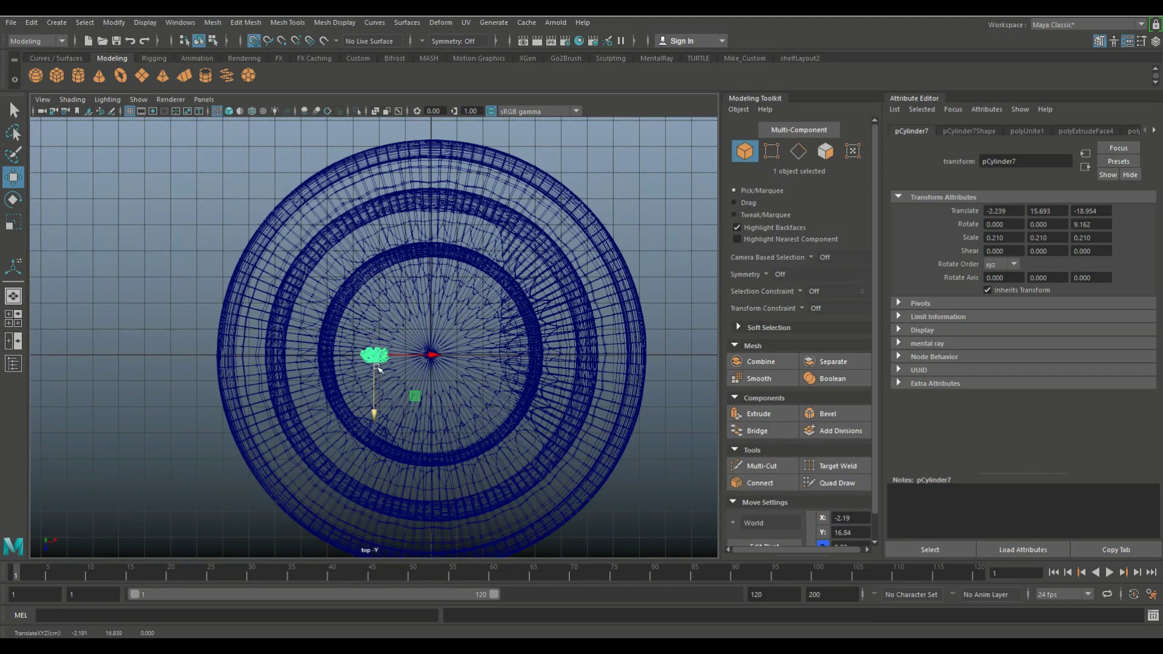
key("d")
left_click_drag(448, 357, 465, 357)
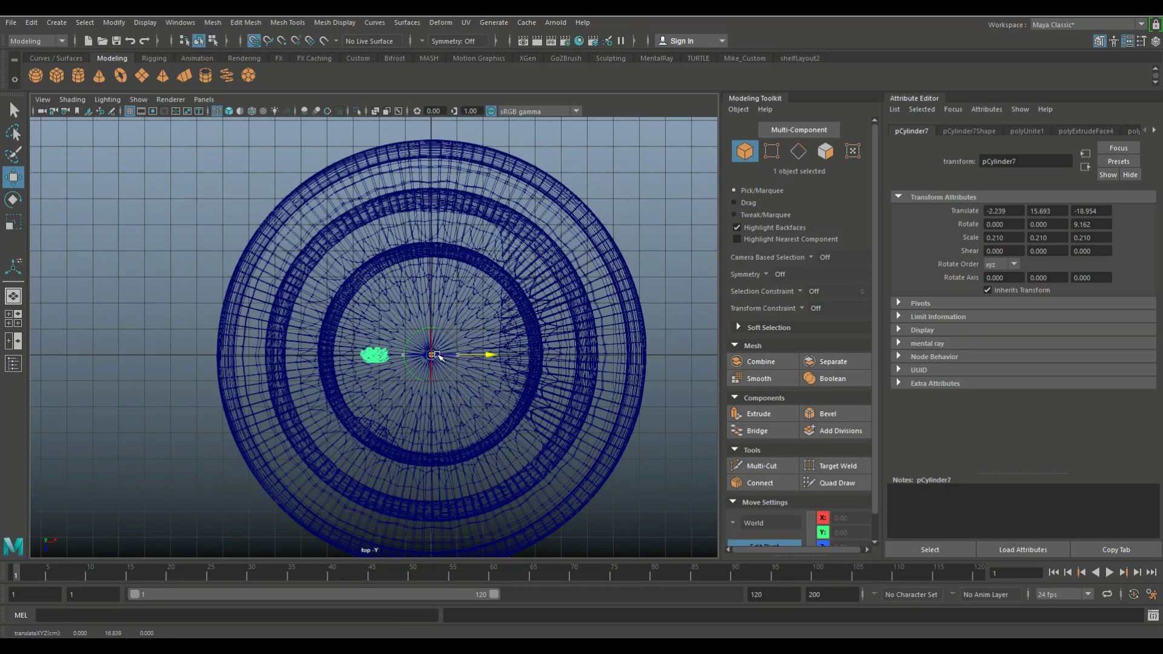
key("d")
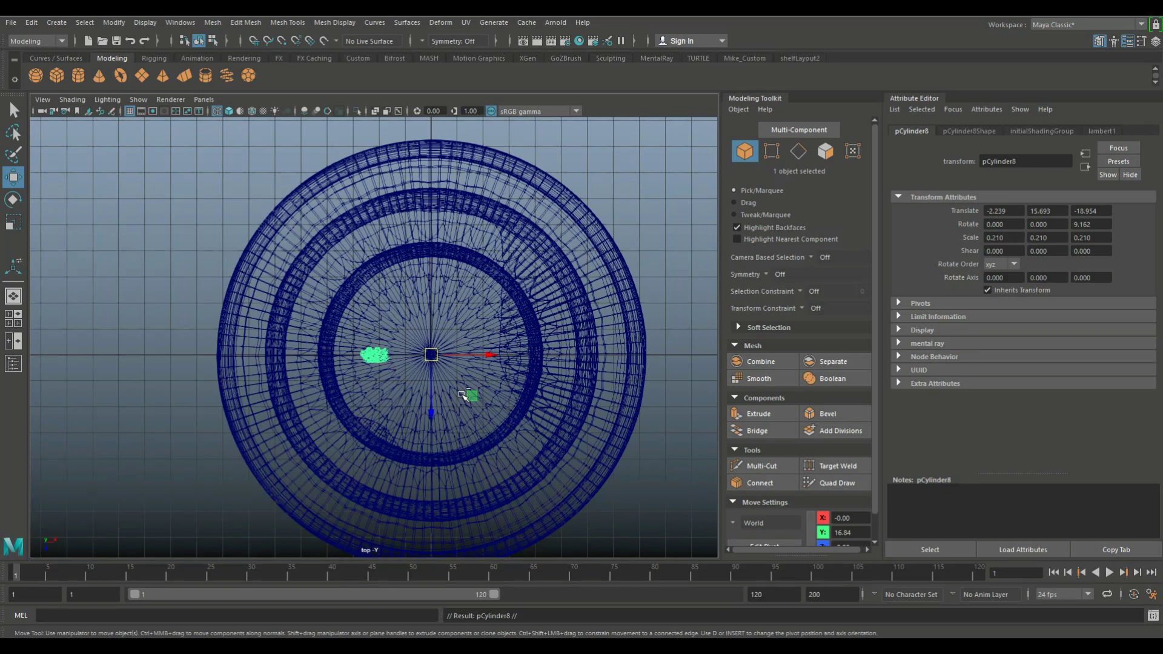
Try rotated Shift+D copies around the centre, check in perspective, and undo the extra copies.
key("e")
left_click_drag(449, 361, 493, 349)
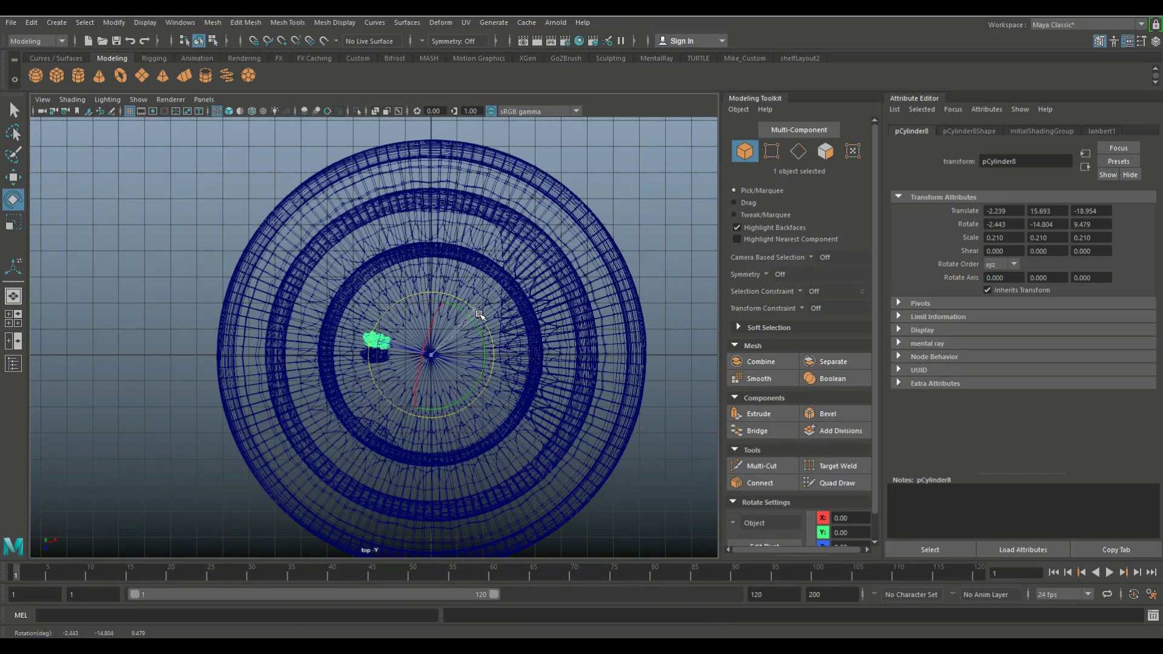
key("shift+d")
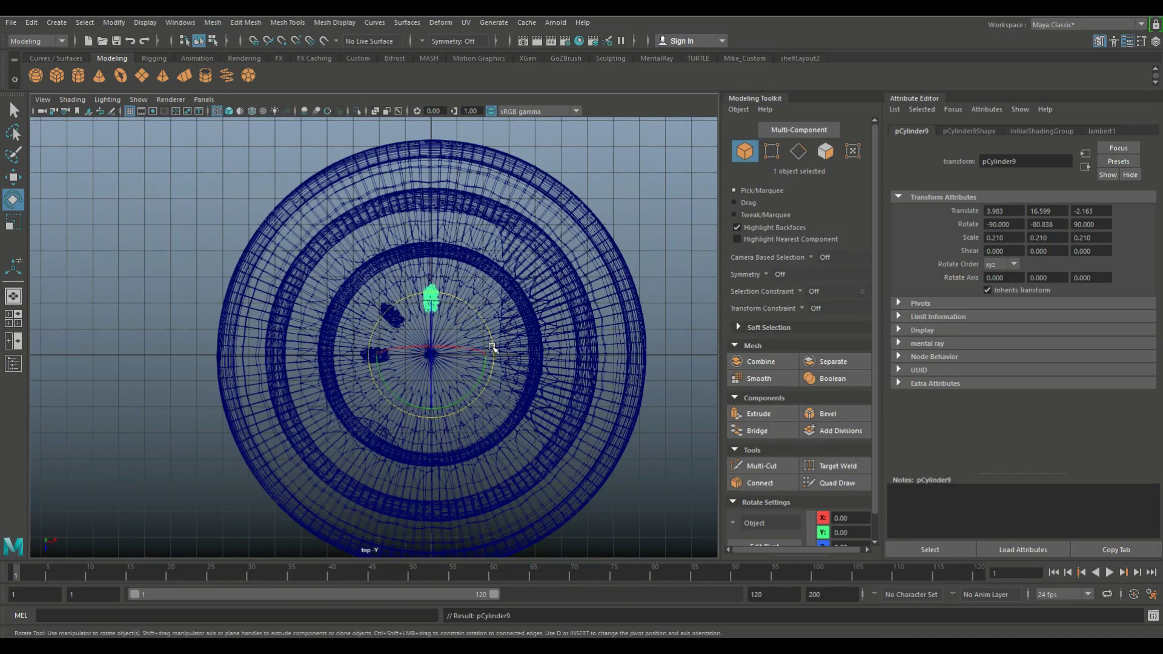
key("shift+d")
key("shift+d")
key("shift+d")
key("shift+d")
key("shift+d")
key("space")
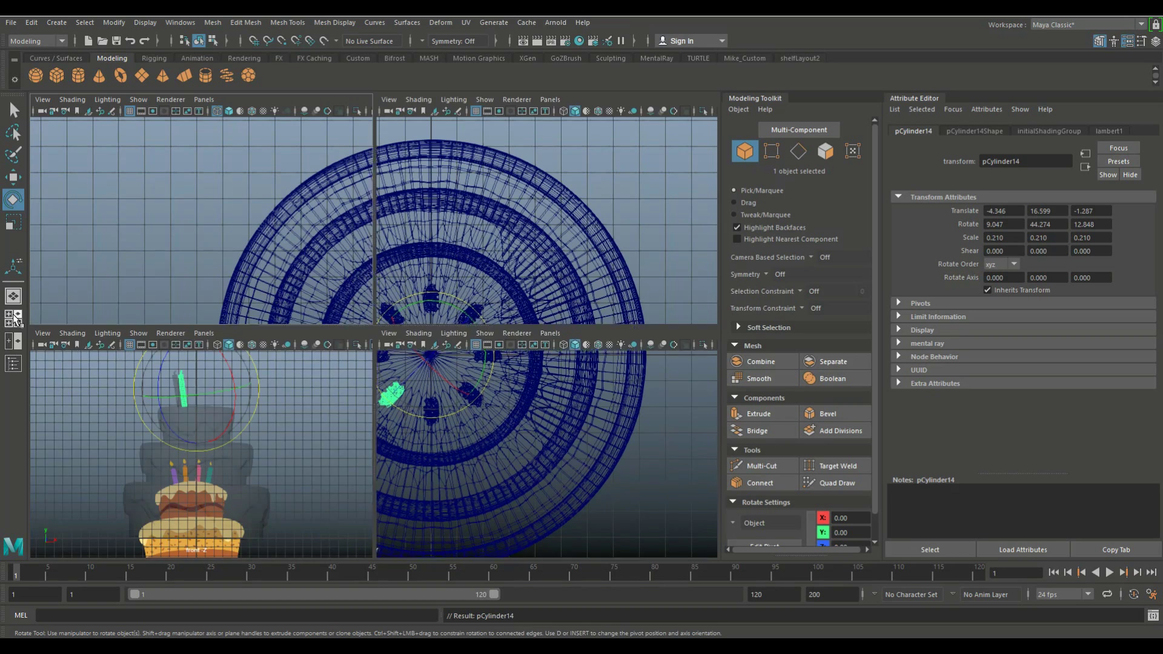
key("space")
key("a")
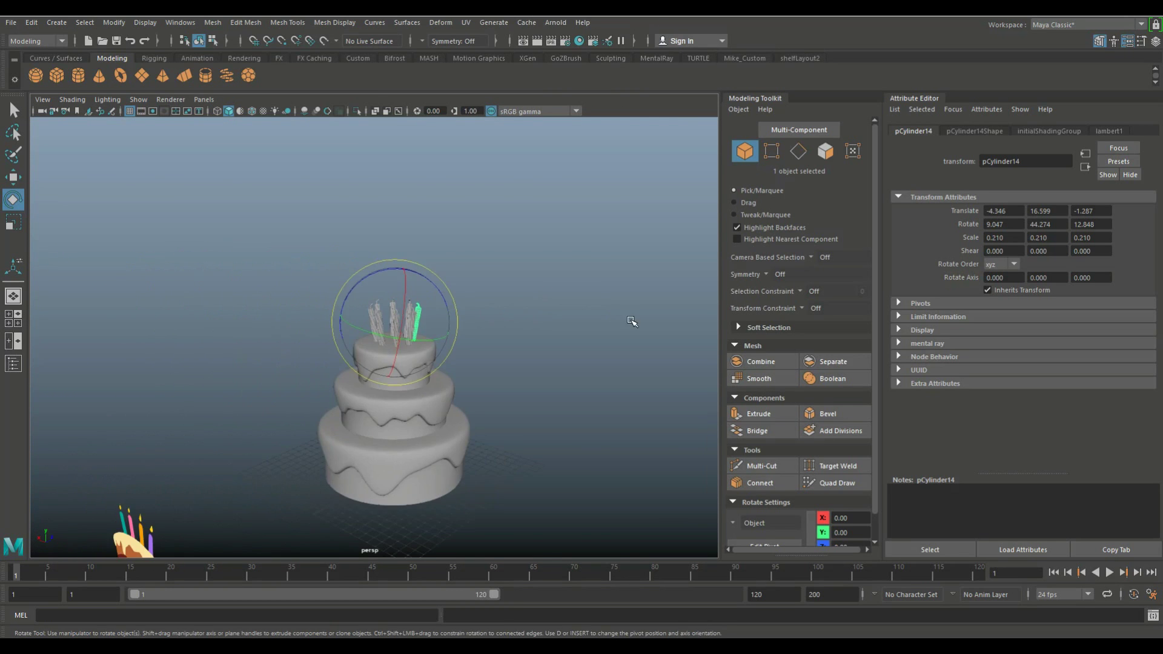
key("space")
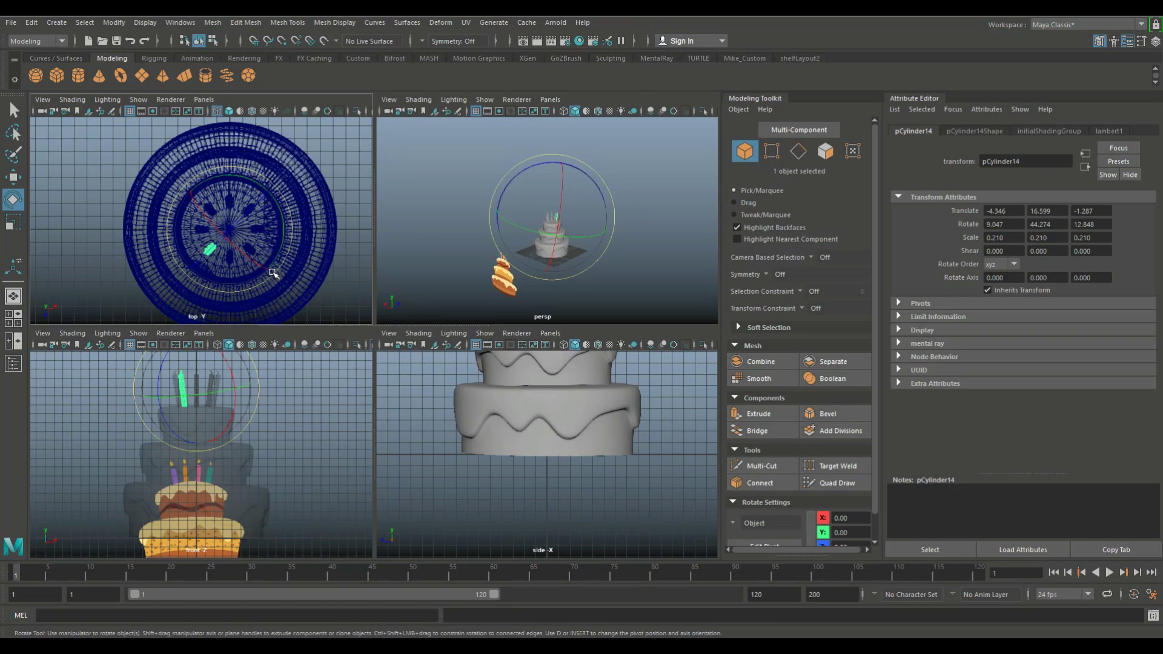
key("space")
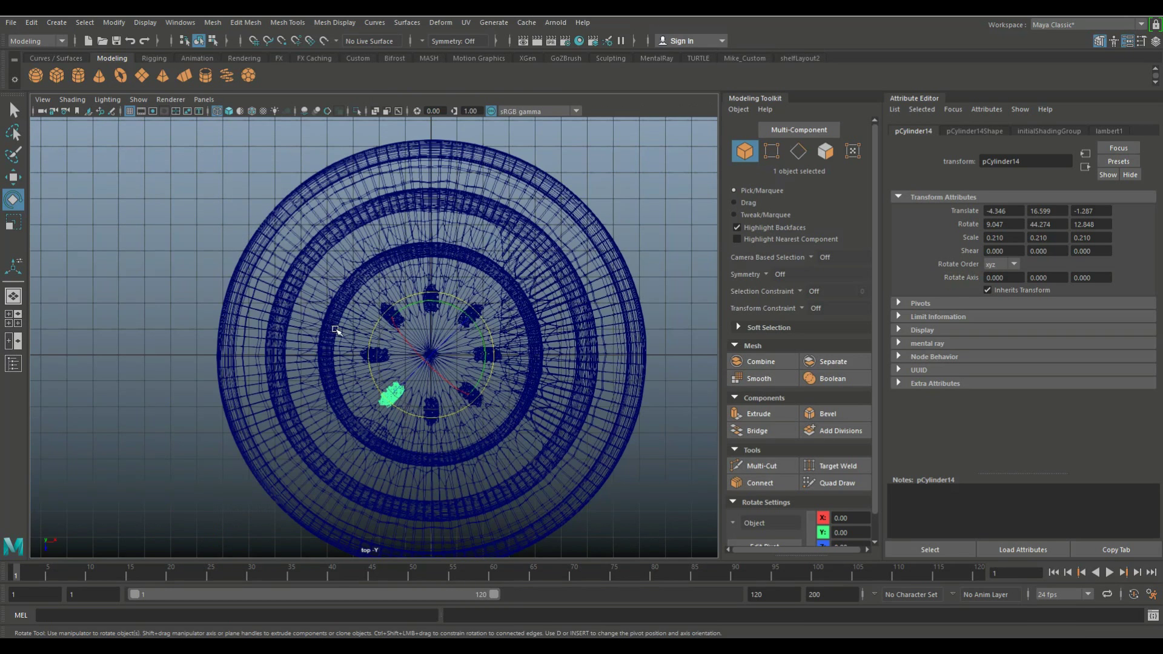
key("ctrl+z")
key("ctrl+z")
key("ctrl+z")
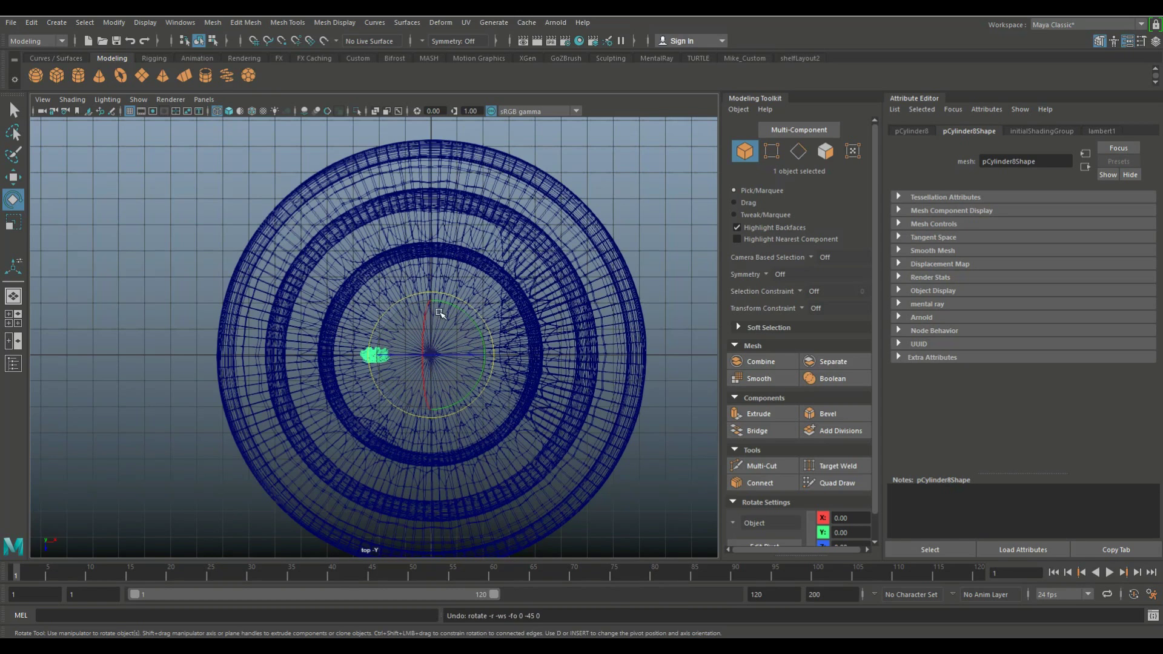
Duplicate the original candle, rotate the copy around the centre, and repeat twice with Shift+D.
left_click(391, 368)
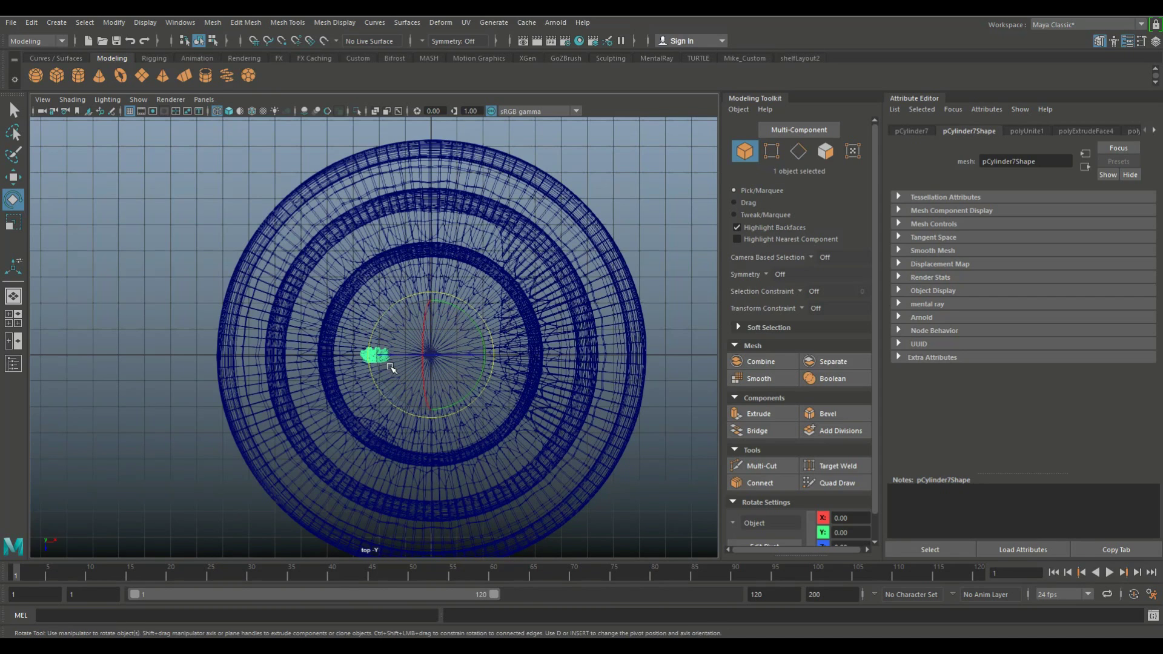
key("ctrl+d")
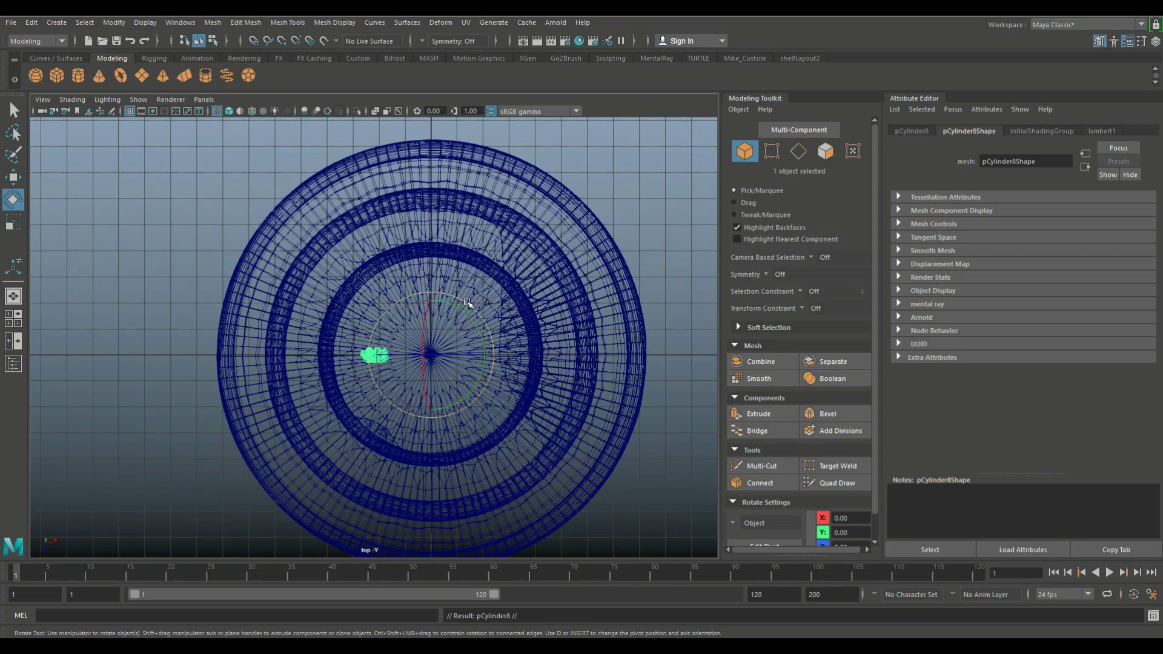
left_click_drag(467, 303, 484, 327)
key("shift+d")
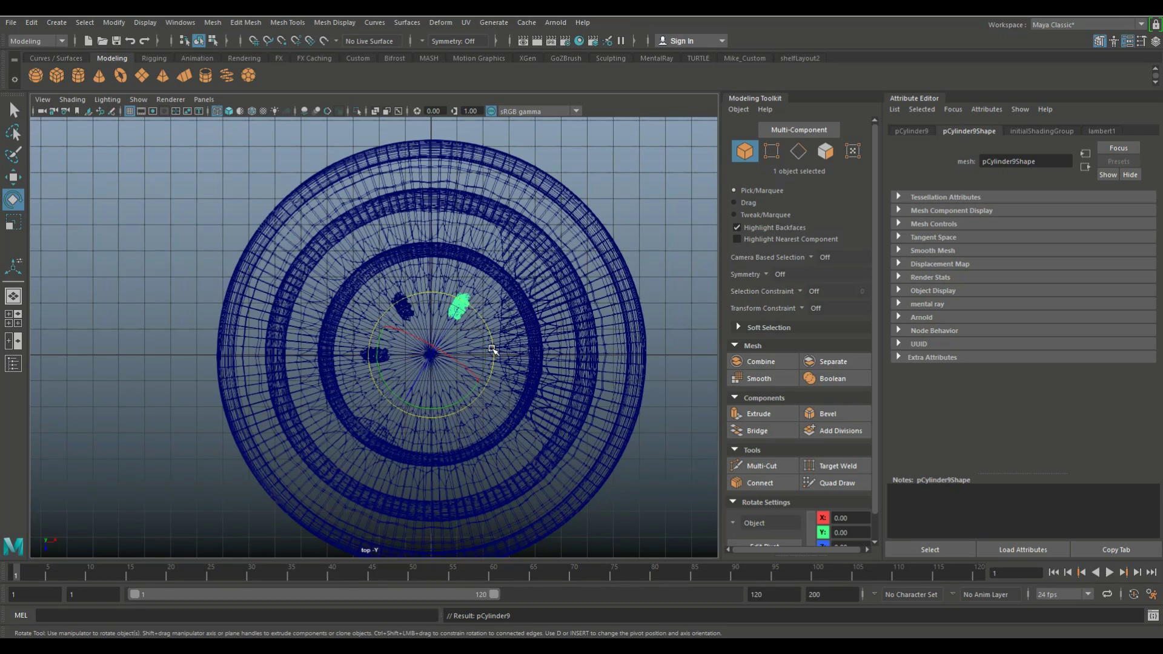
key("shift+d")
key("shift+d")
left_click(18, 325)
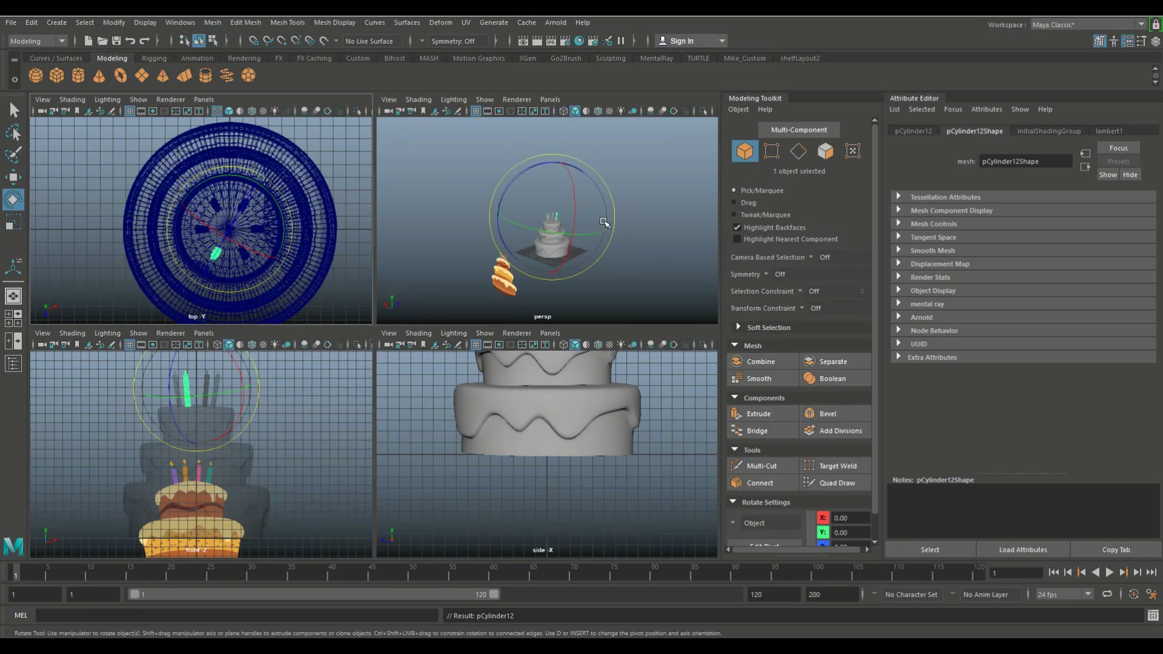
key("space")
Center the pivots of two ring candles and rotate each about its own centre.
key("f")
left_click_drag(455, 344, 519, 377, "alt")
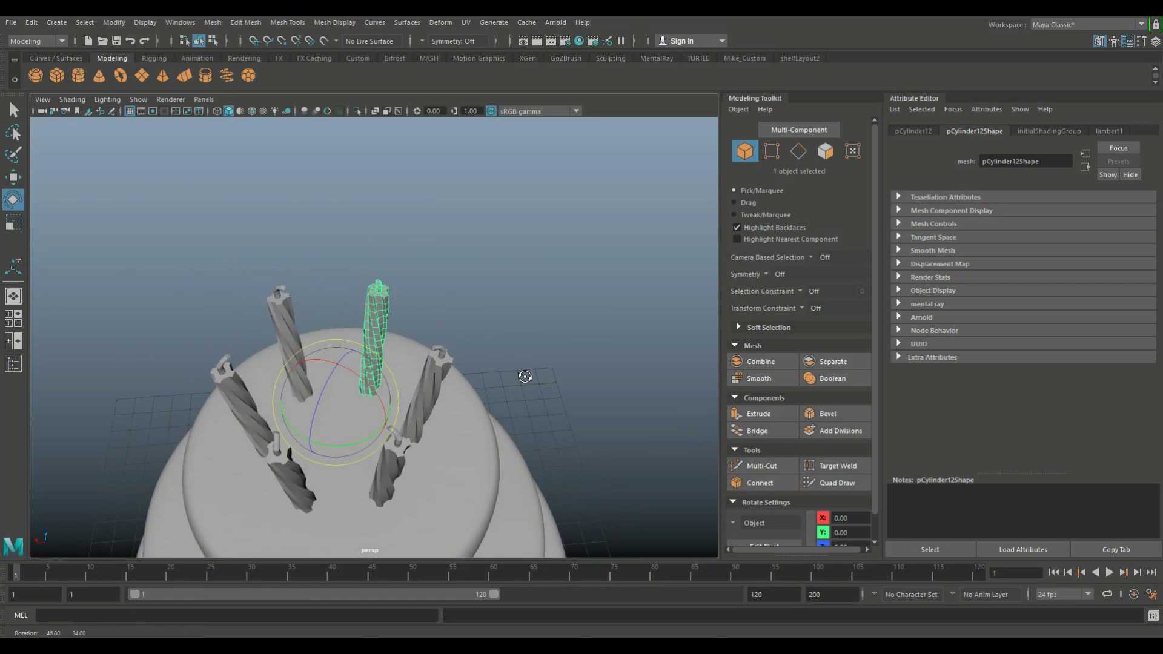
left_click(443, 340)
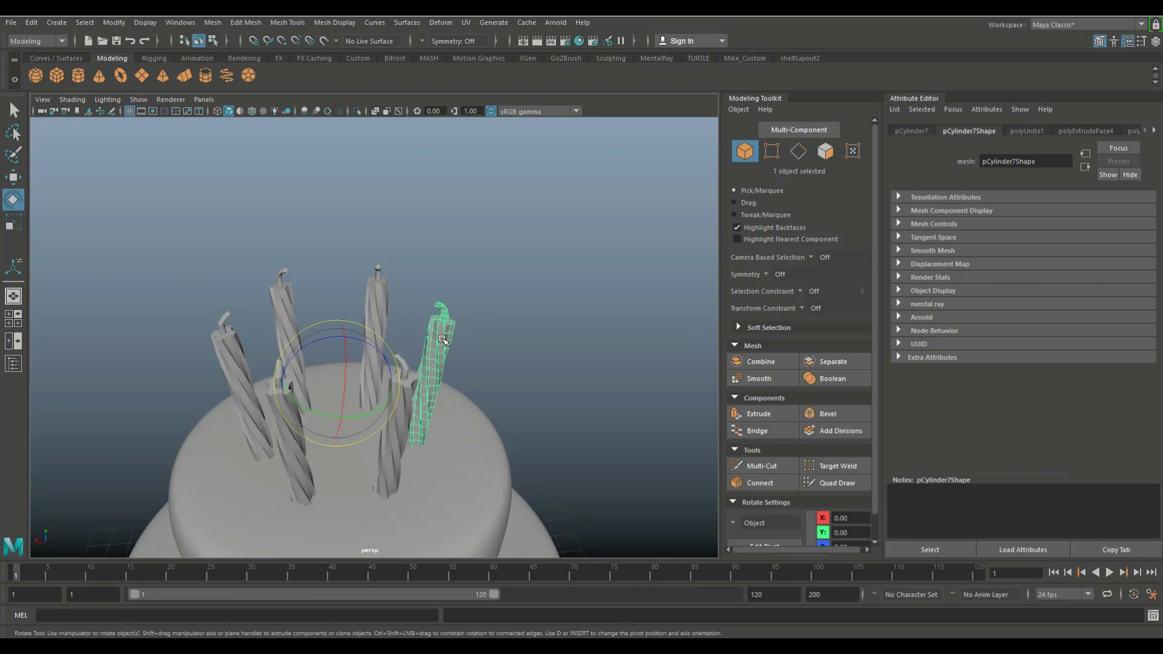
left_click(121, 25)
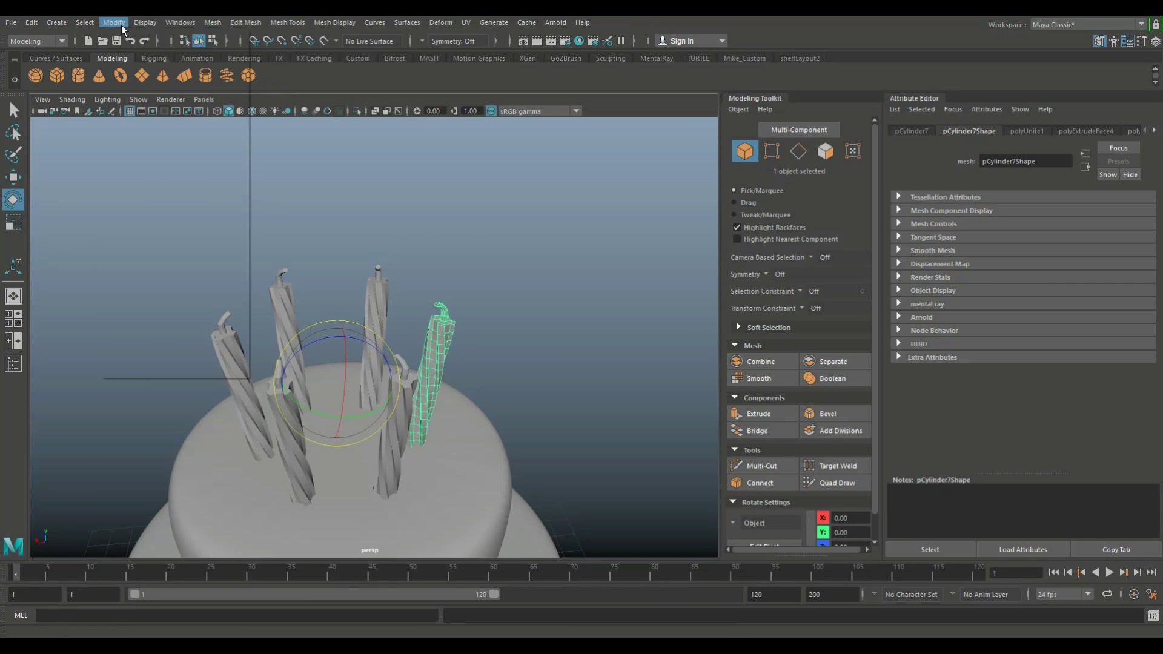
left_click(147, 111)
left_click_drag(407, 401, 464, 410)
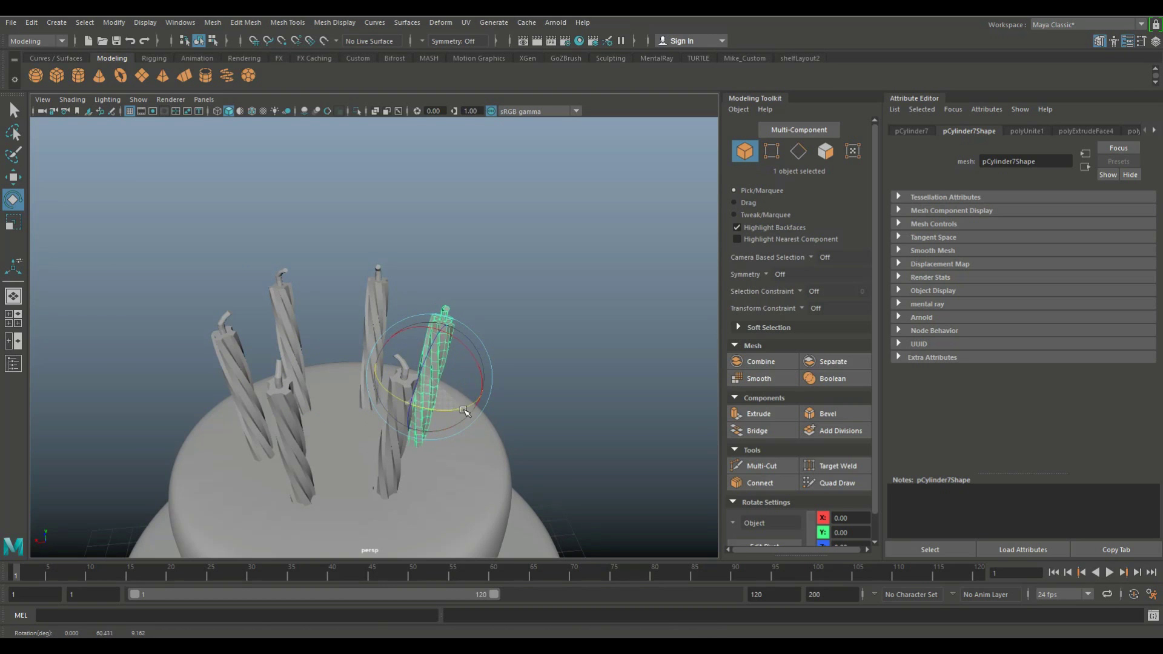
left_click(297, 344)
left_click(114, 23)
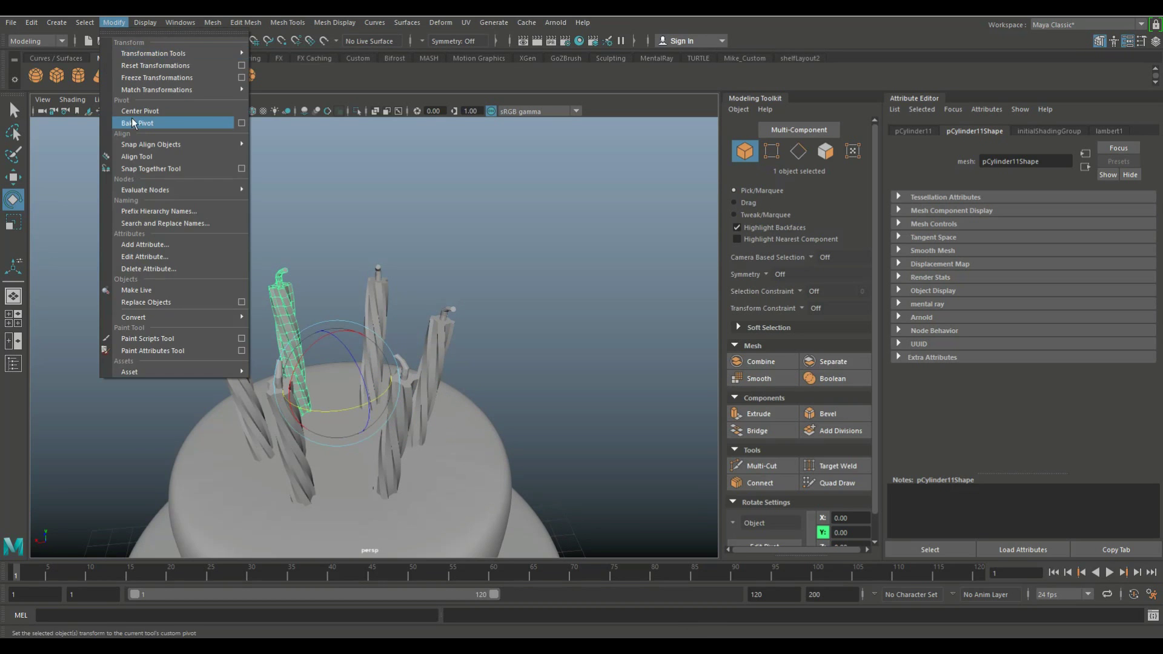
left_click(140, 111)
left_click_drag(311, 376, 303, 482)
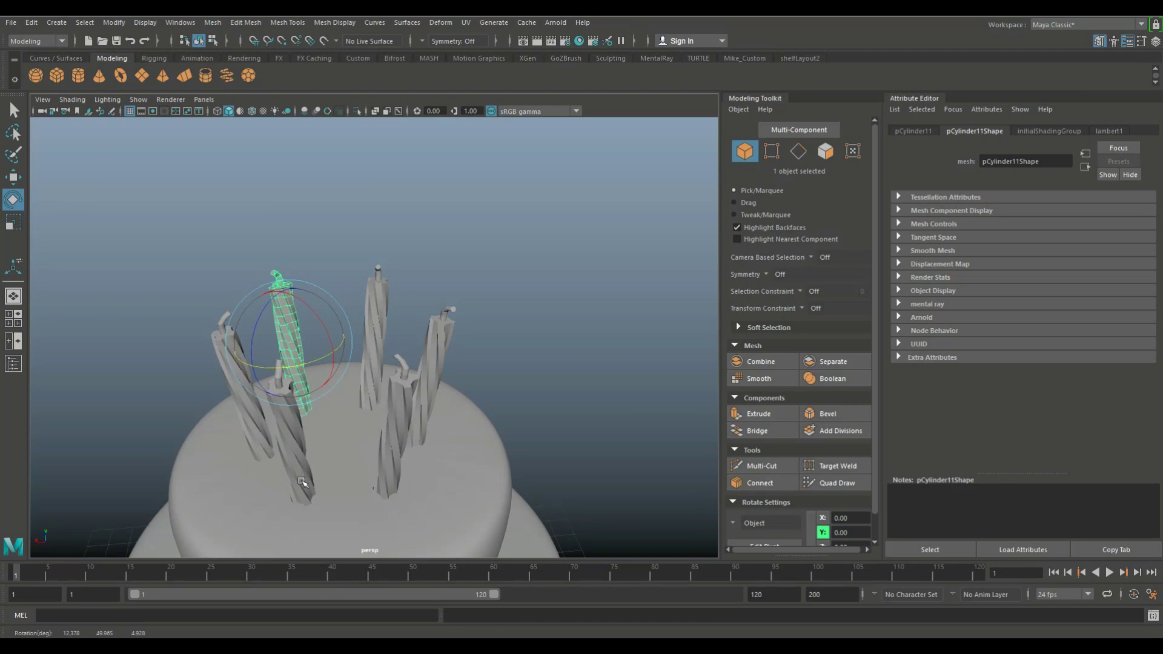
Center the pivots of the front and leftmost candles, rotating the leftmost one.
left_click(302, 482)
left_click(114, 22)
left_click(140, 111)
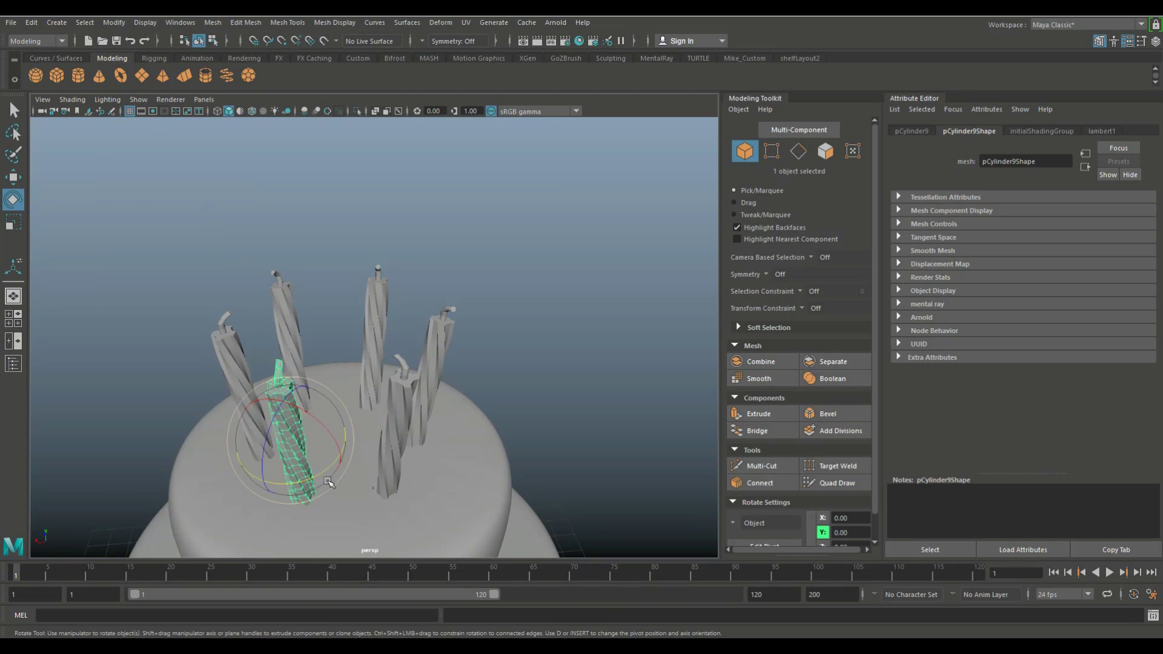
left_click(239, 376)
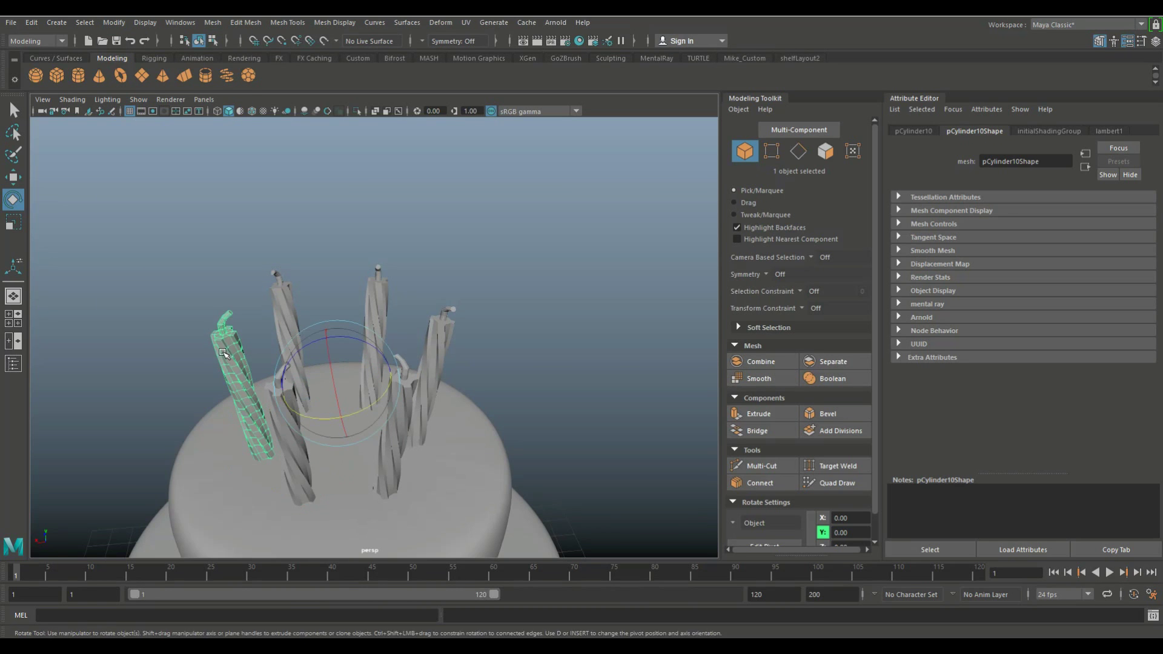
left_click(114, 22)
left_click(140, 112)
left_click_drag(284, 364, 313, 389)
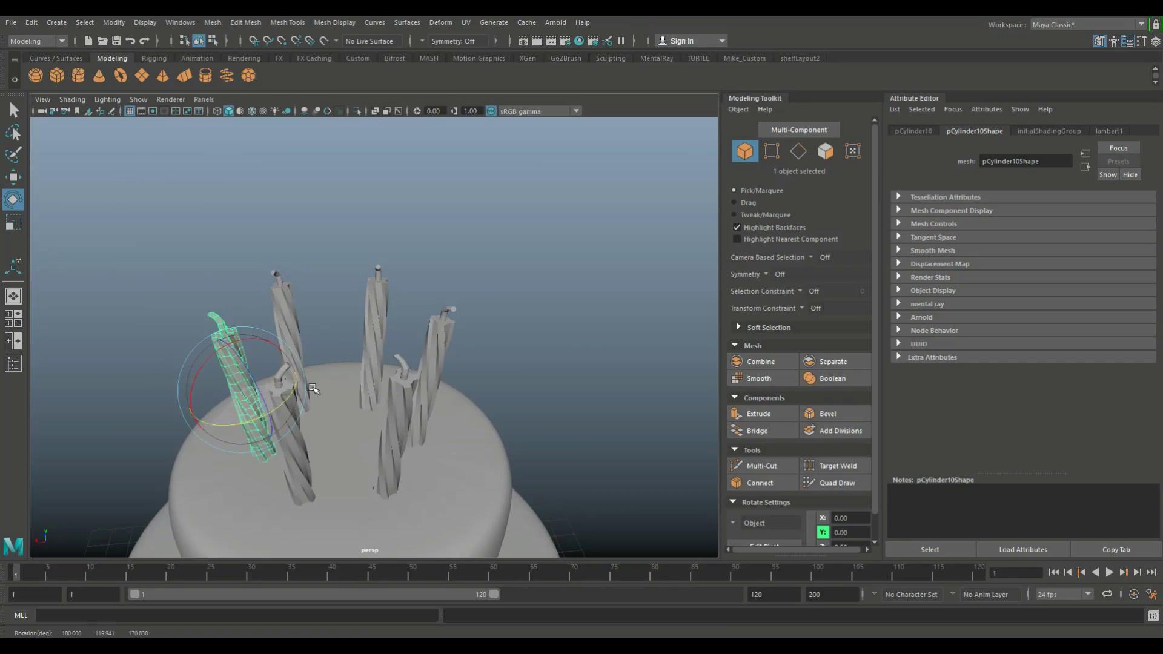
key("space")
key("space")
left_click_drag(558, 252, 555, 273, "alt")
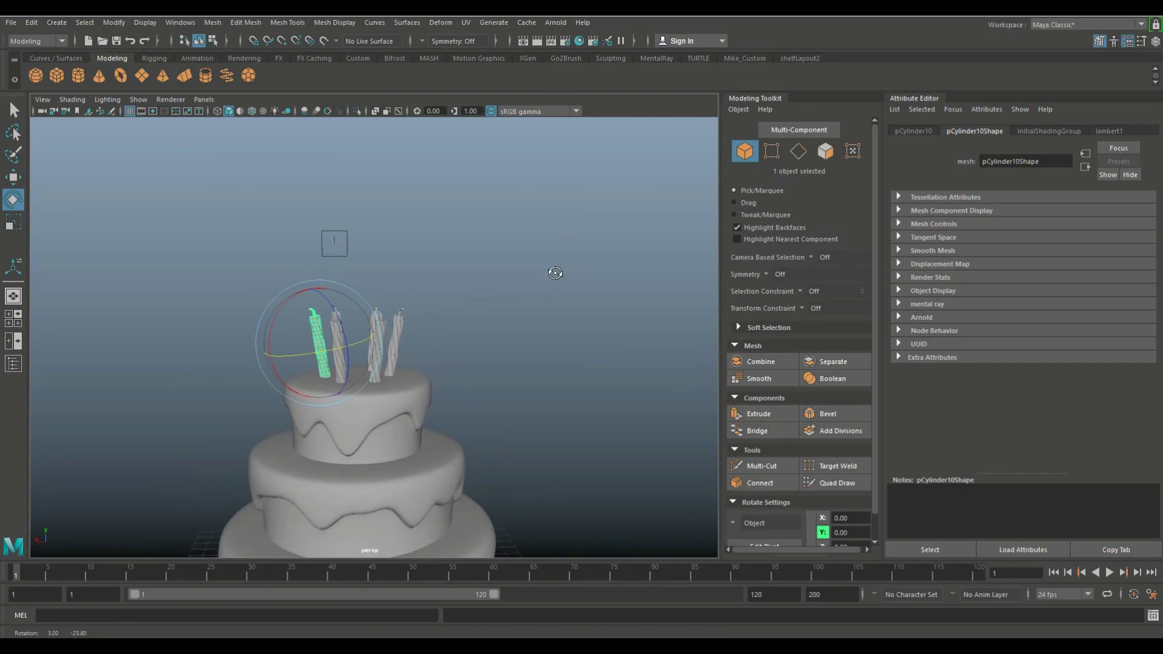
scroll(555, 273, "down", 3)
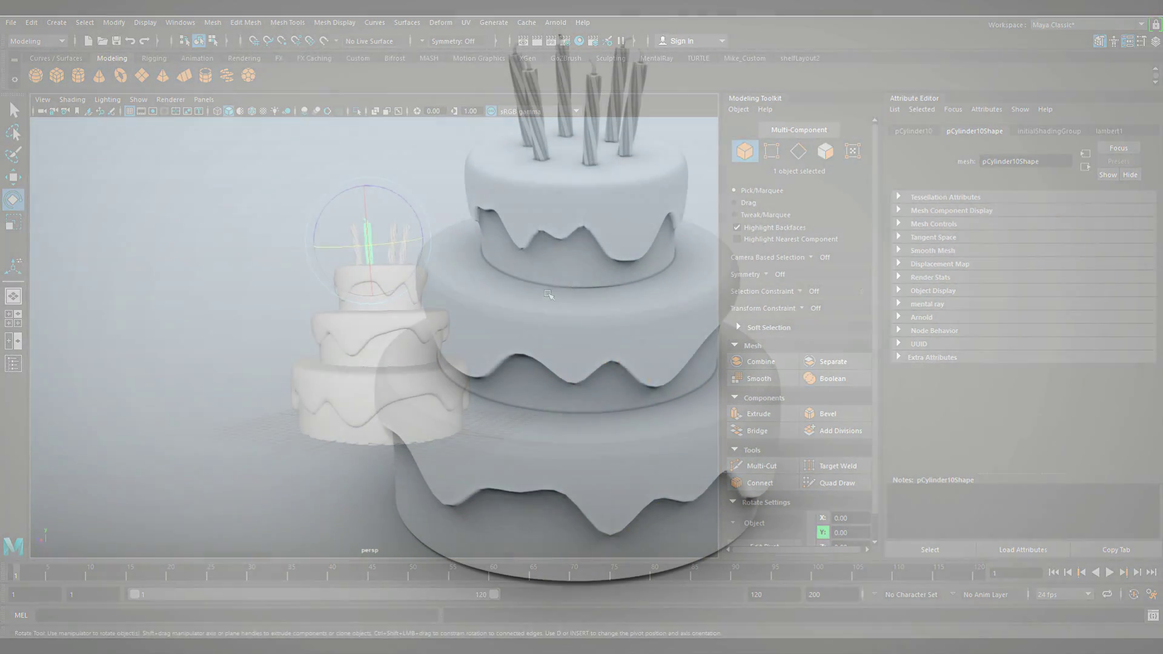